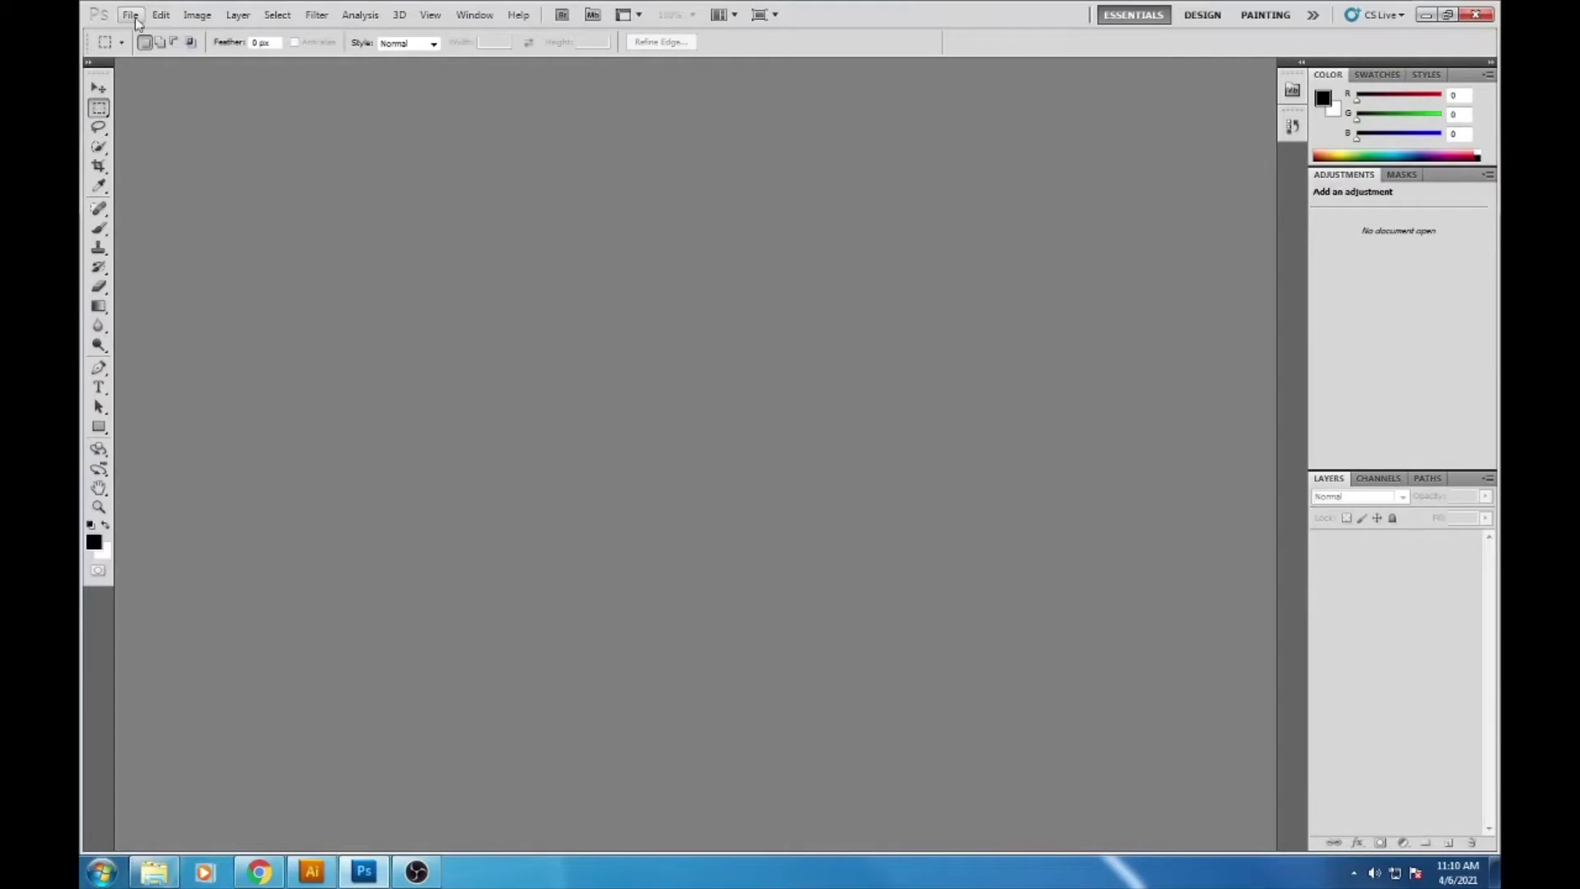
left_click(131, 17)
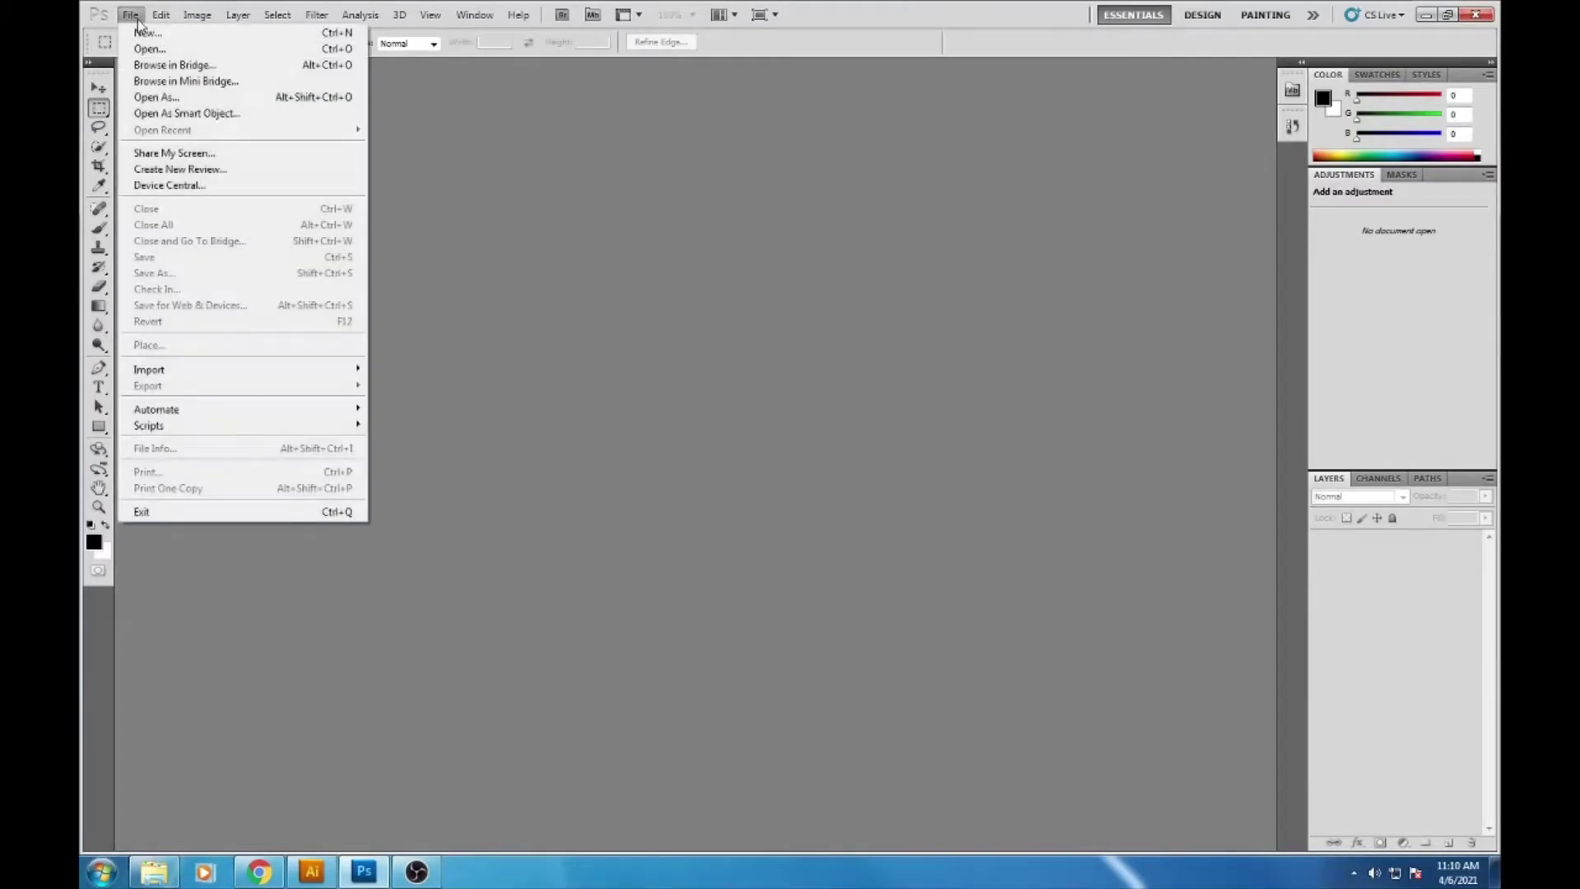
left_click(150, 49)
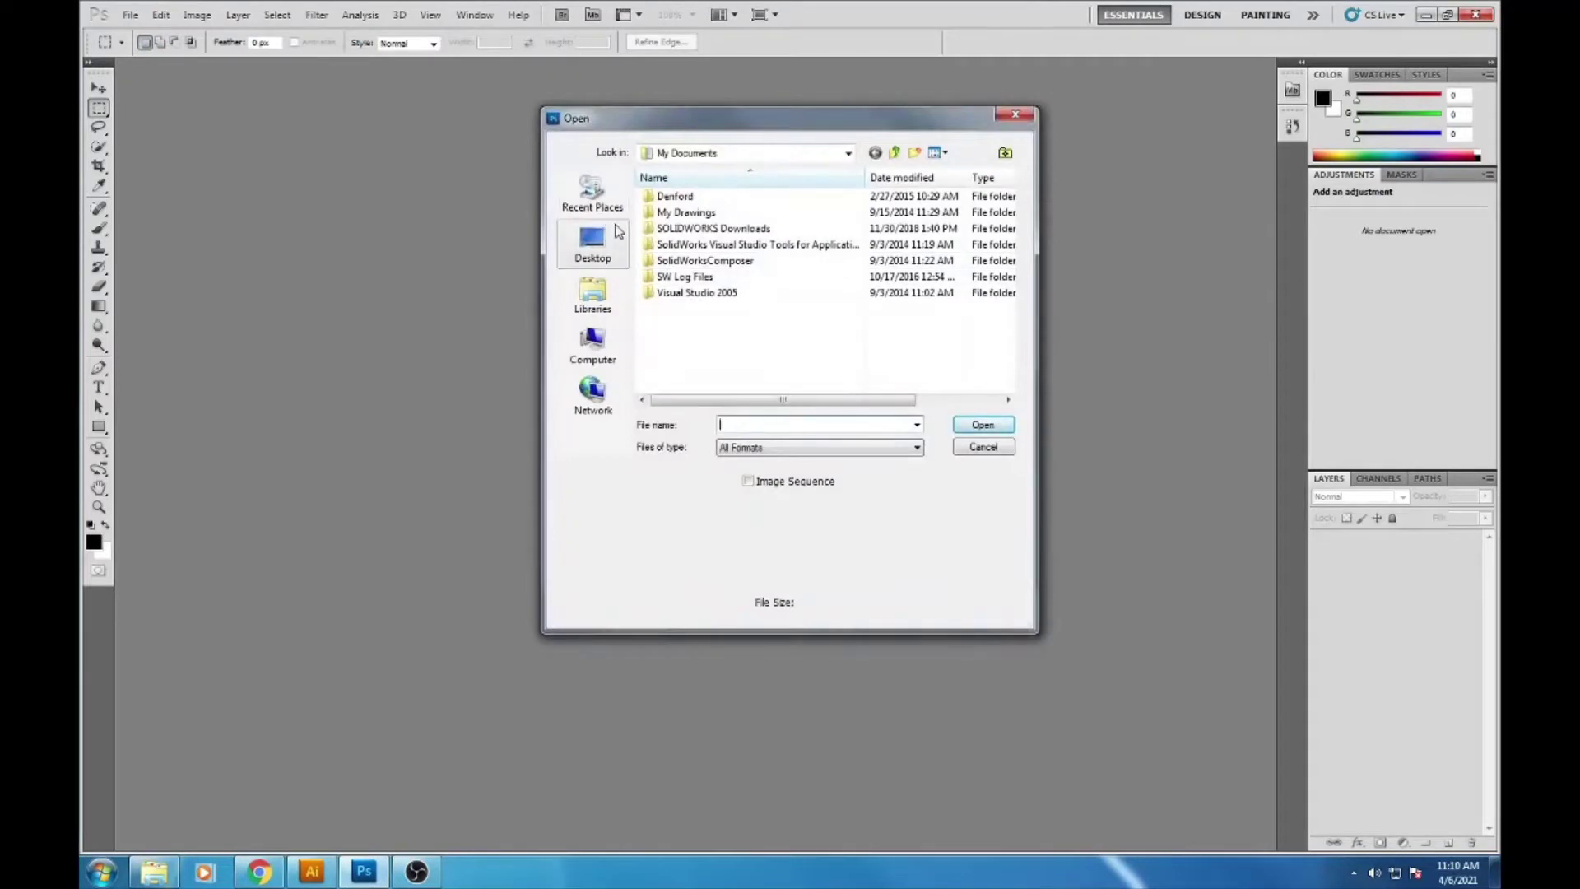
left_click(849, 153)
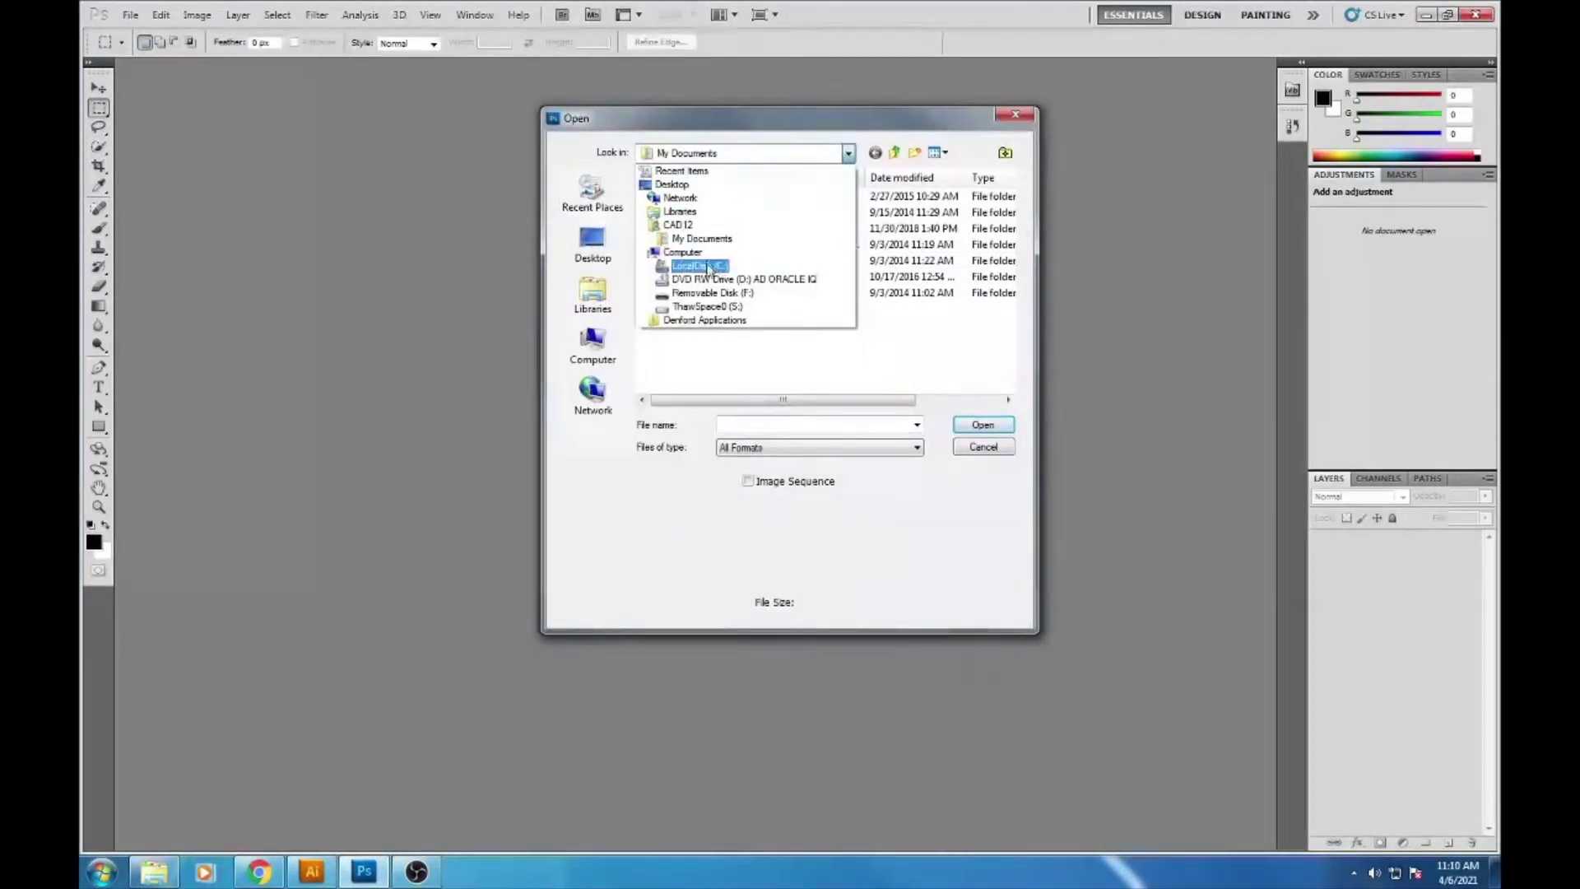
left_click(702, 376)
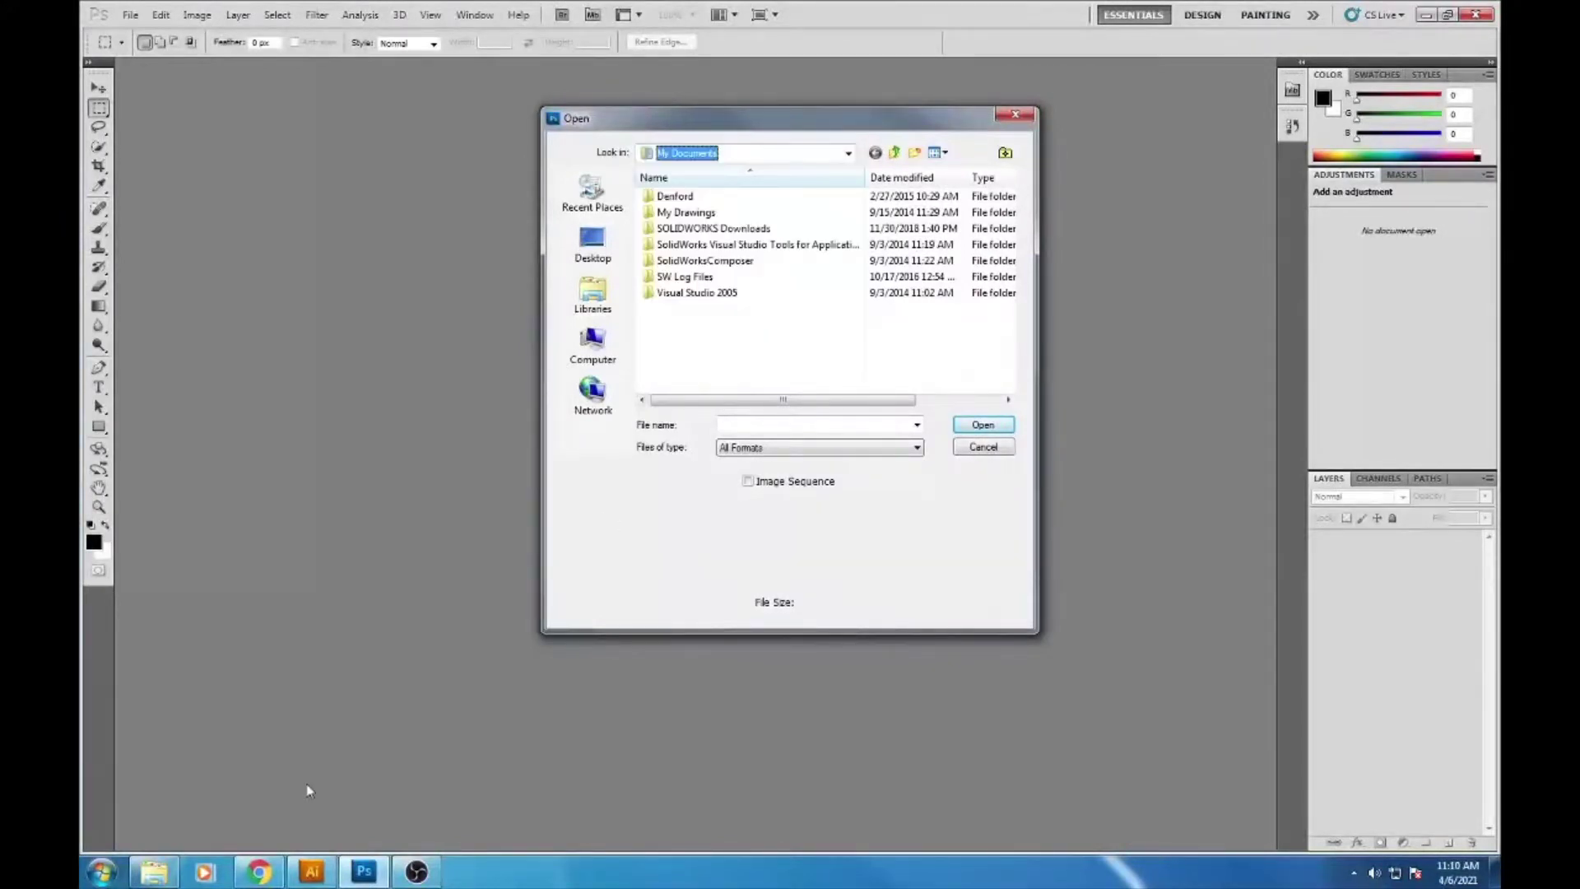
left_click(1032, 115)
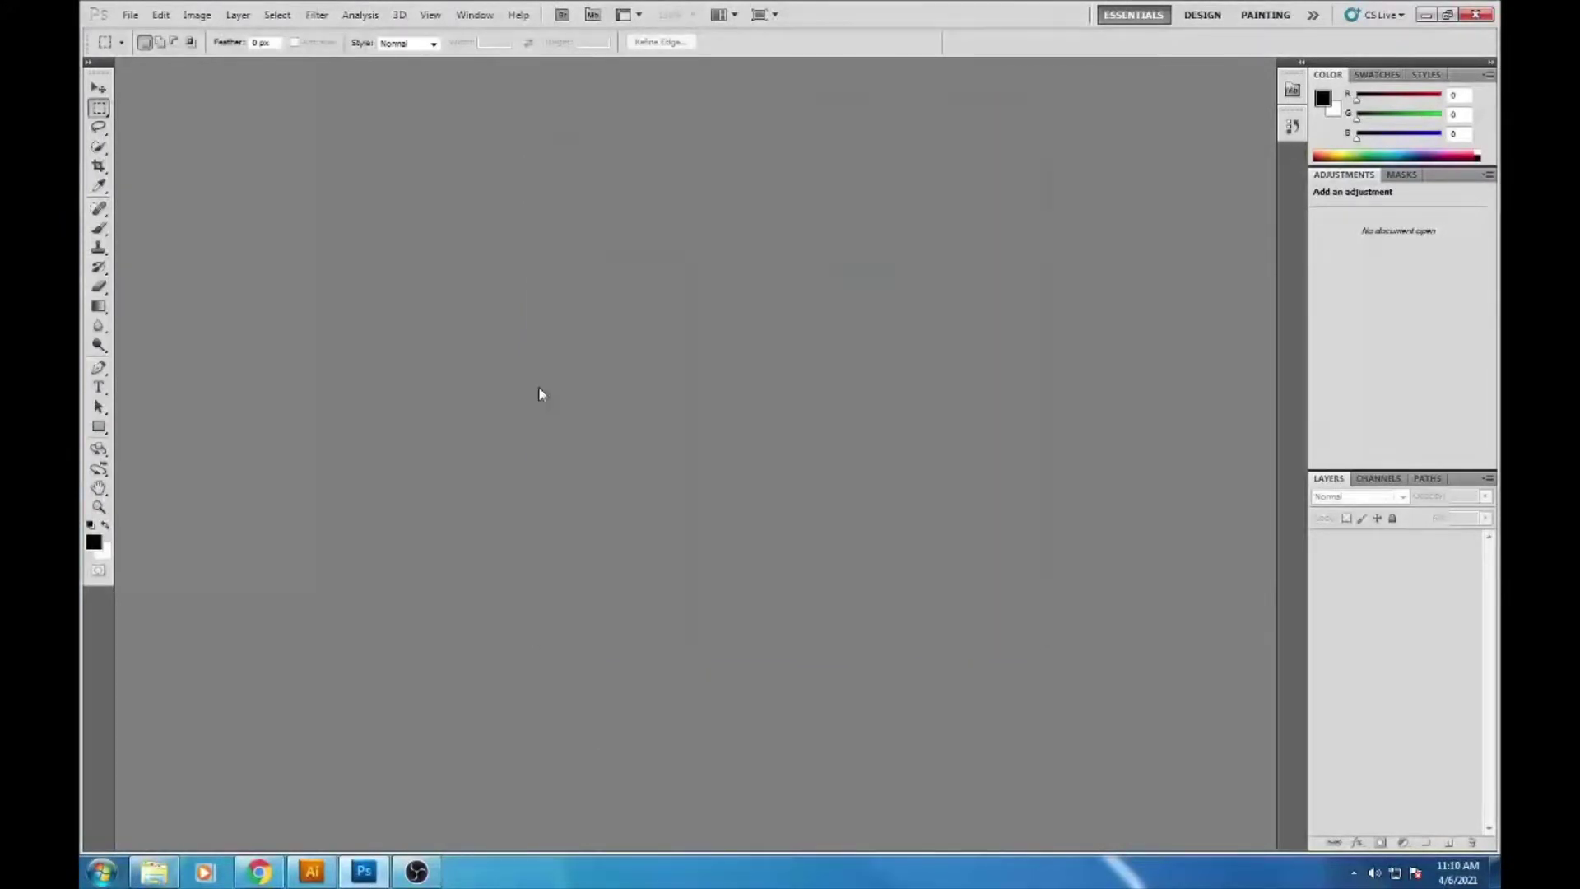
- Switch to the file explorer's Downloads folder, preview IMG-7683, move it to the desktop and close the folder window
left_click(1426, 14)
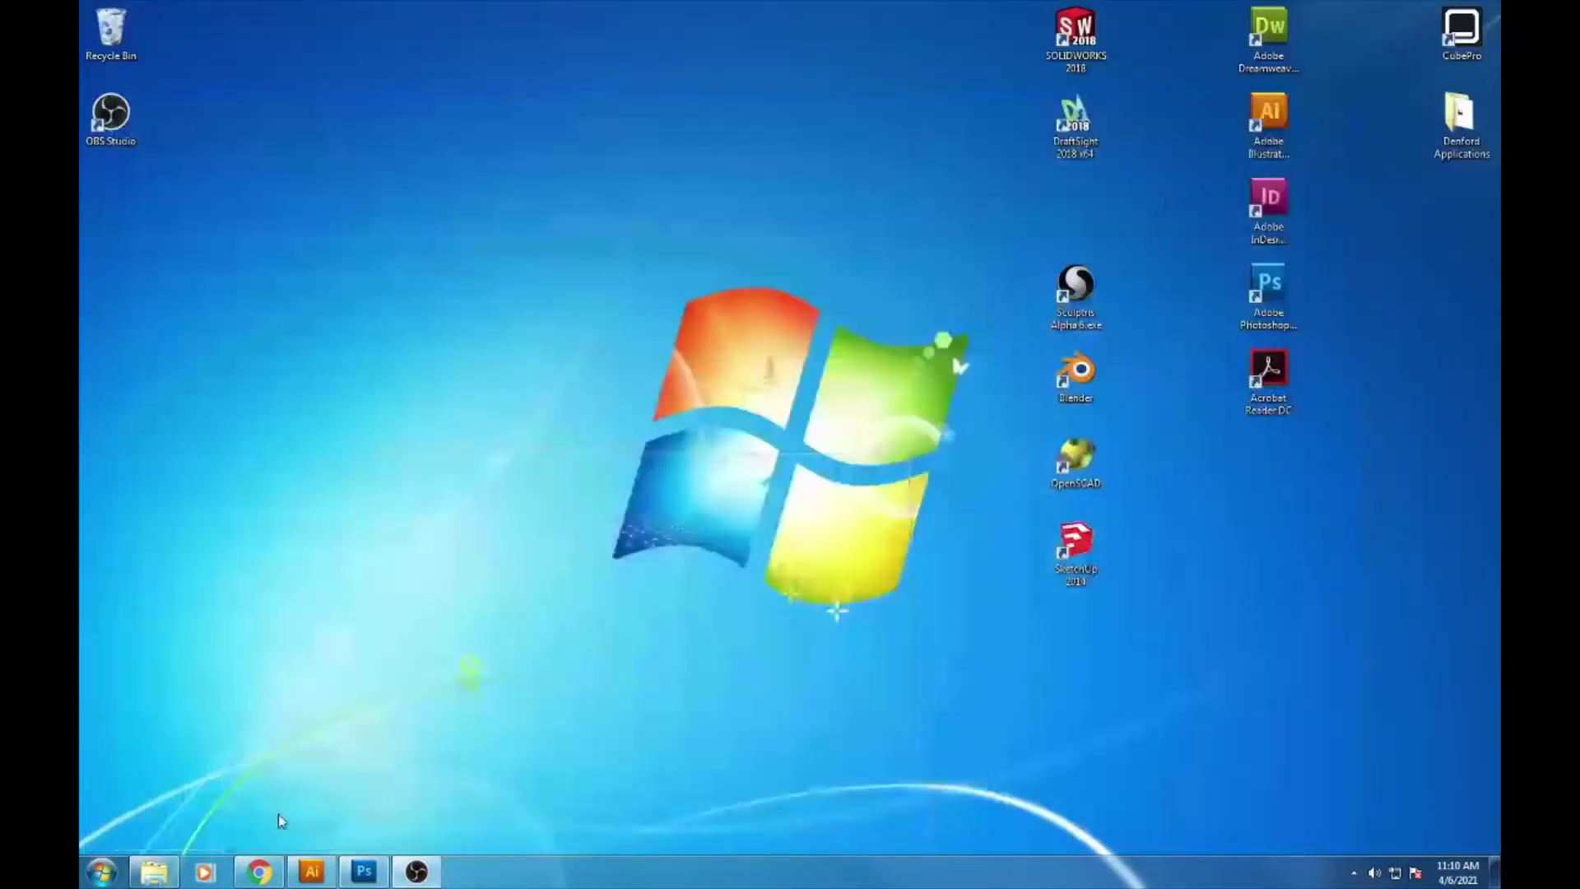
left_click(156, 876)
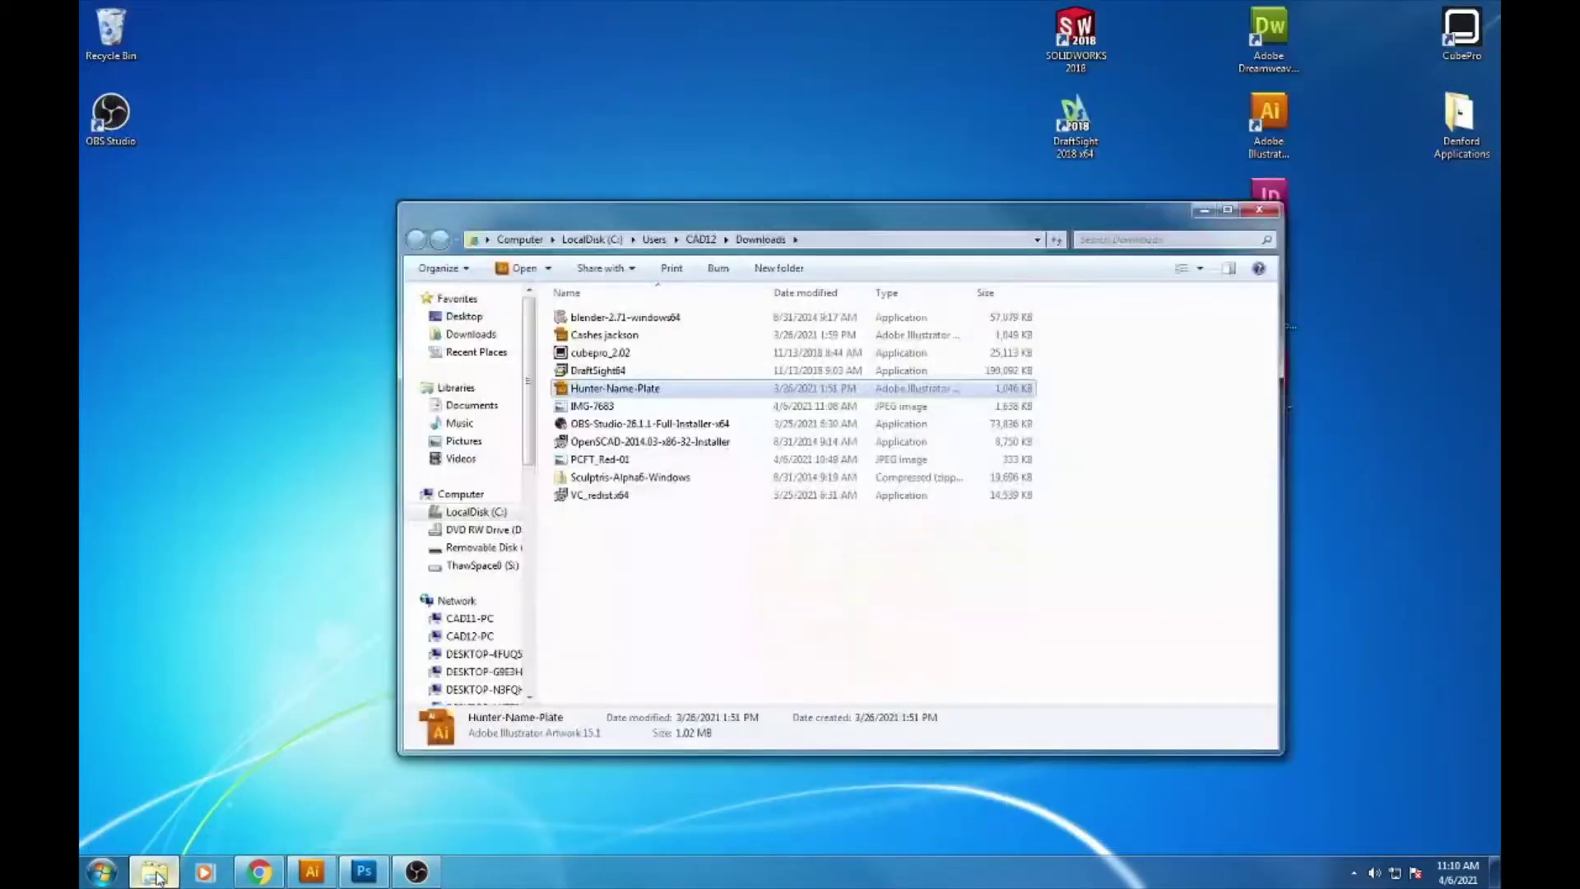
left_click(473, 335)
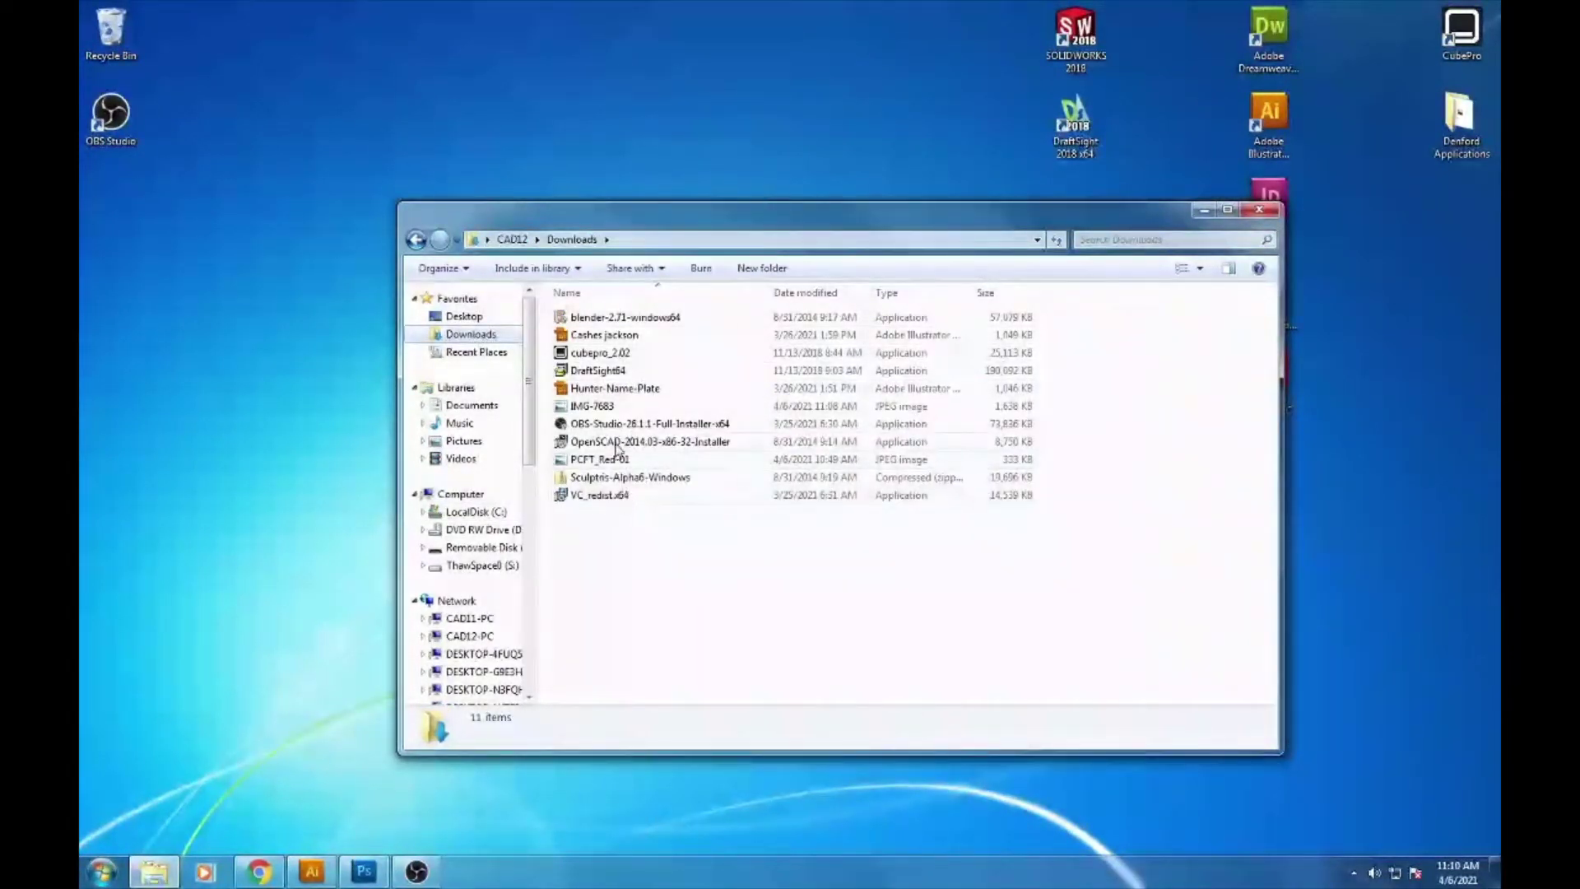
left_click(614, 409)
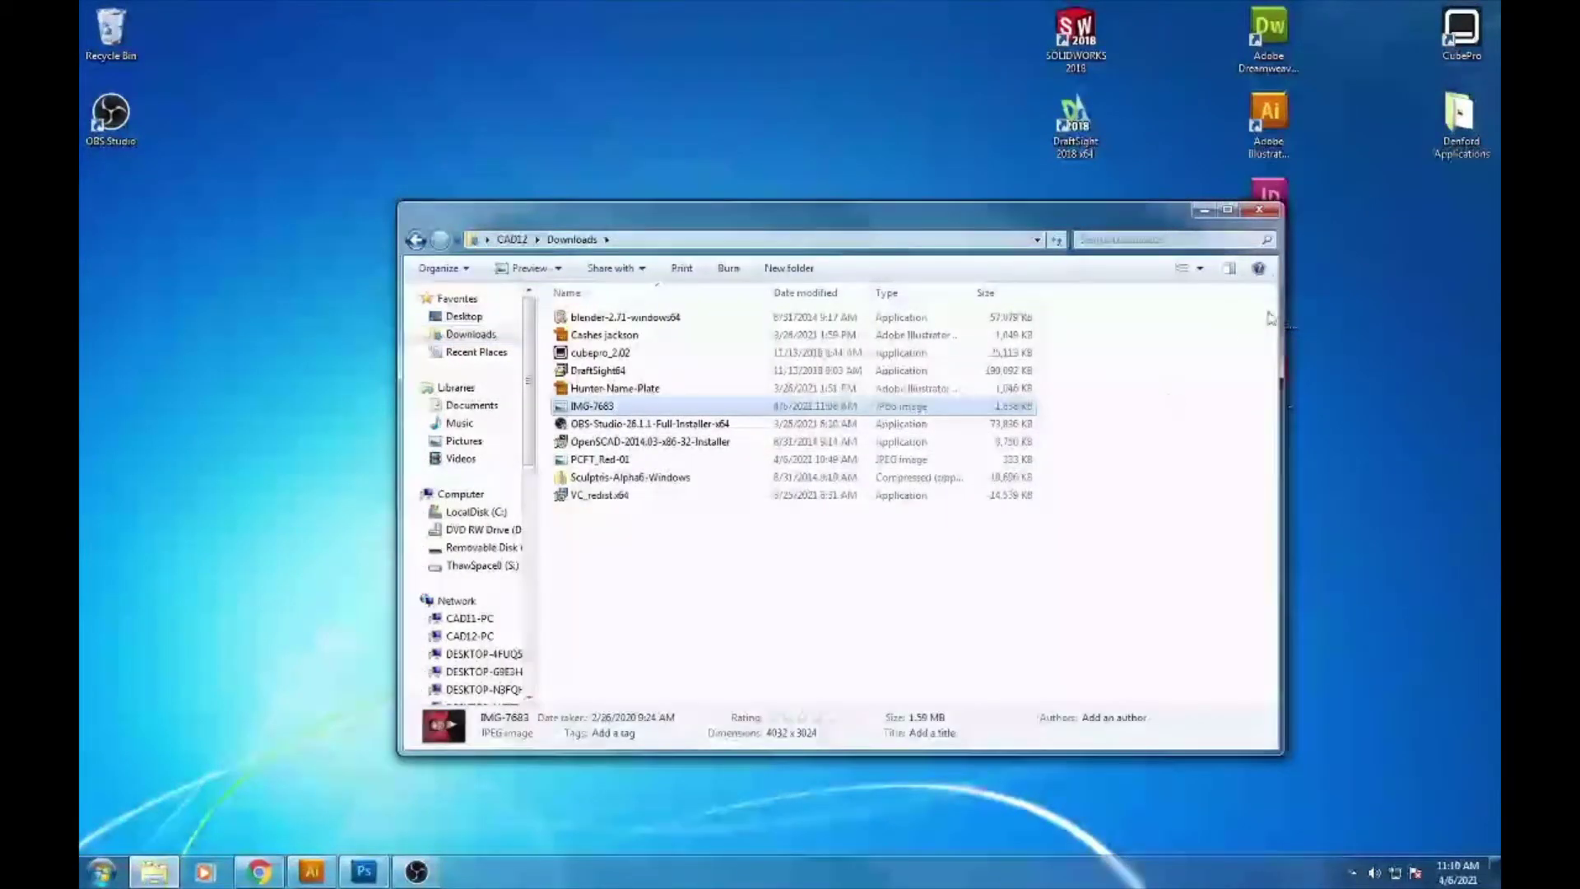
left_click(1230, 273)
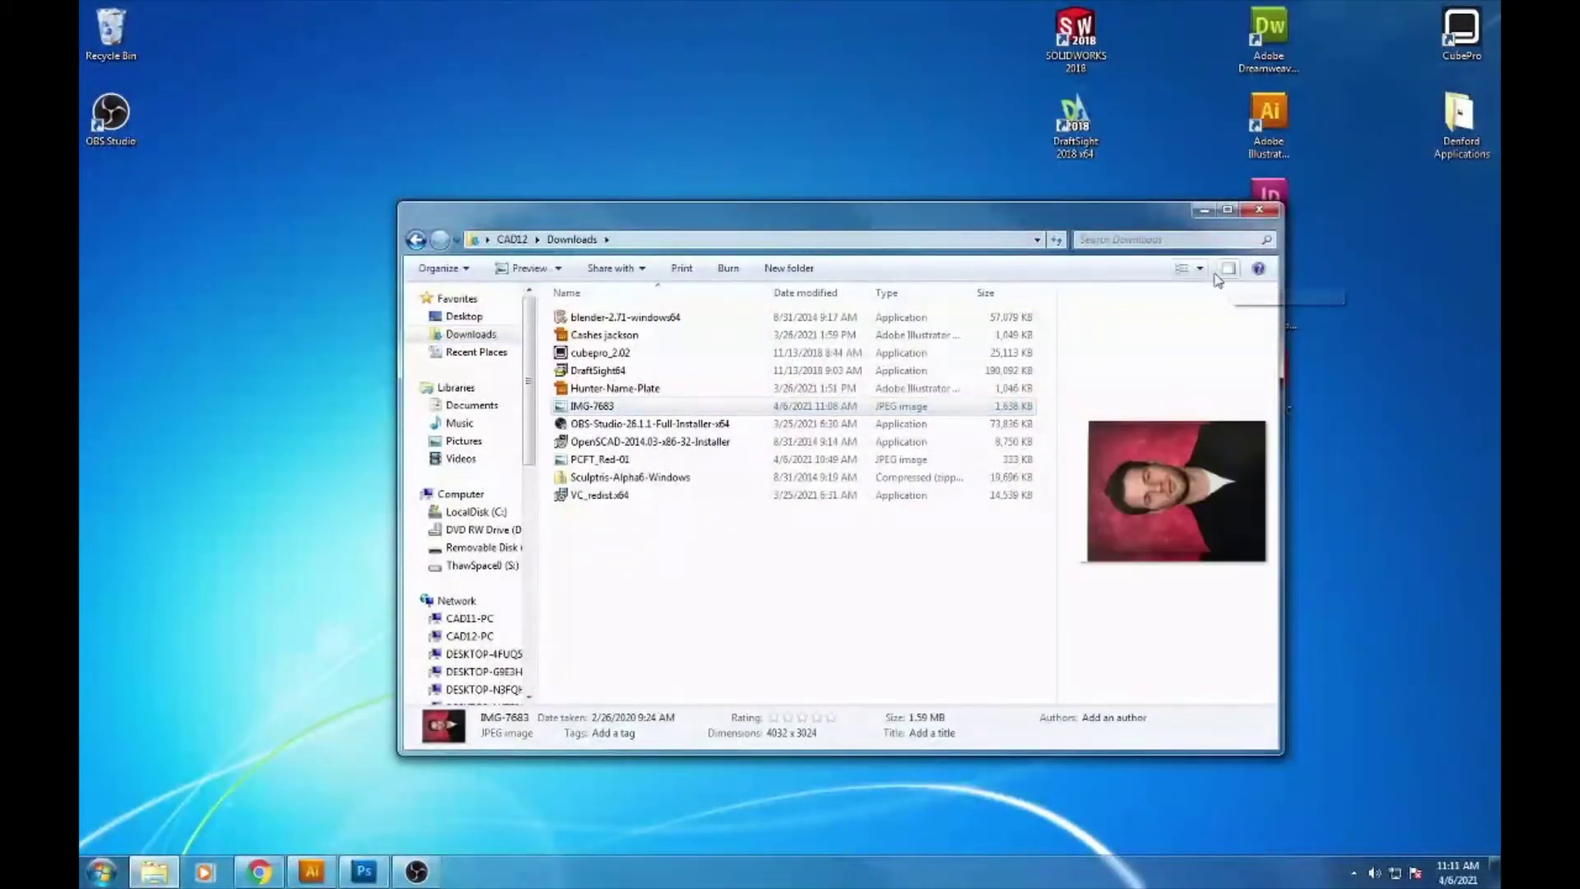
left_click_drag(659, 409, 560, 136)
left_click(1258, 209)
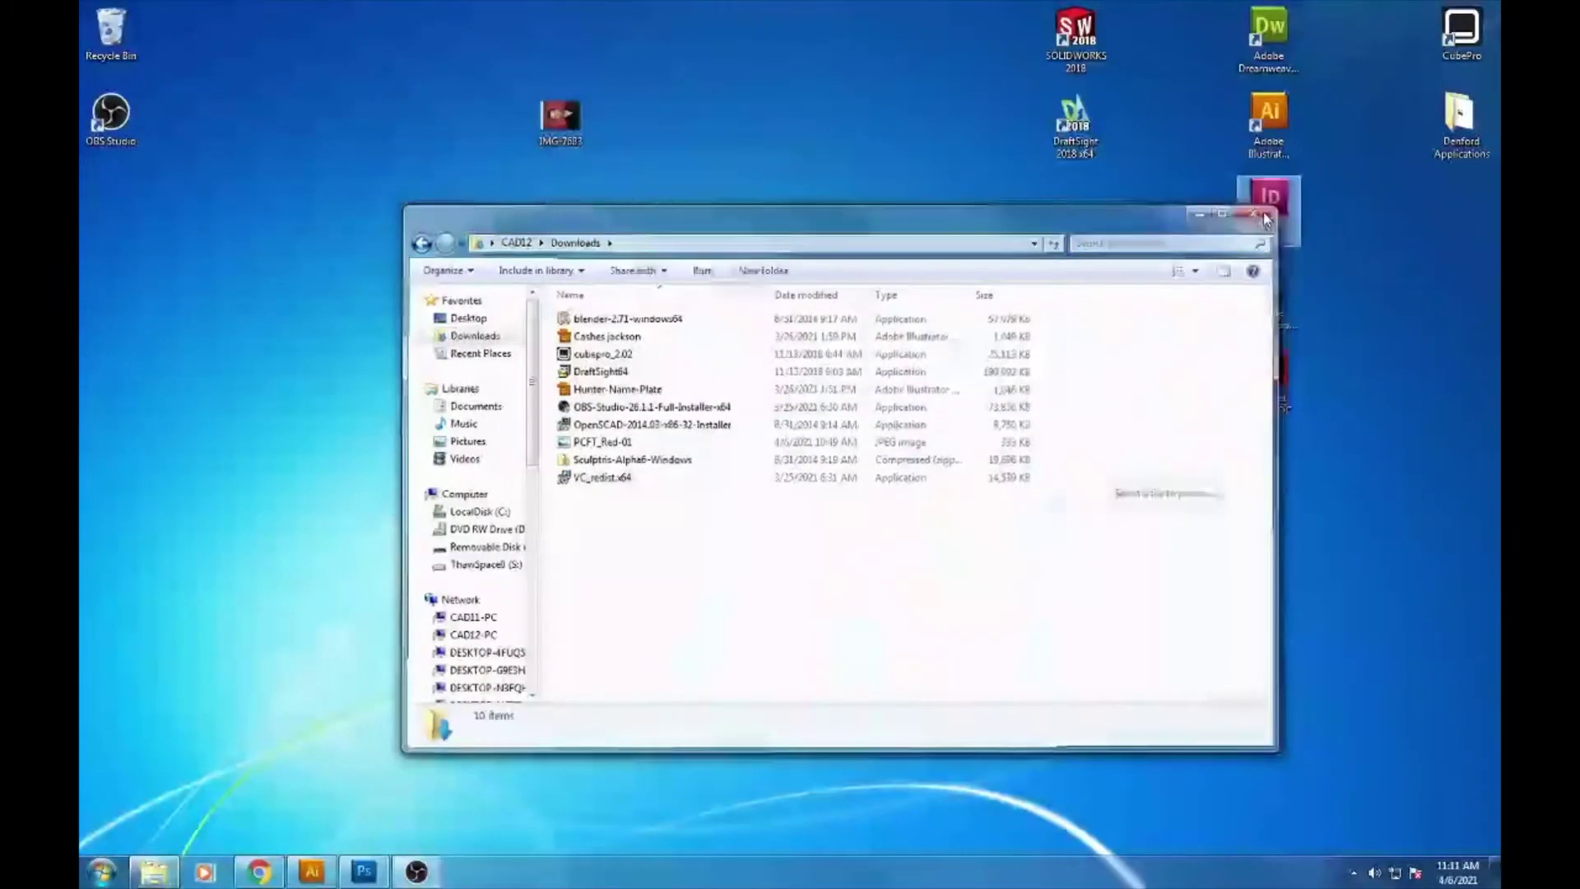
- Switch back to Photoshop and open the IMG-7683 photo from the desktop
left_click(366, 871)
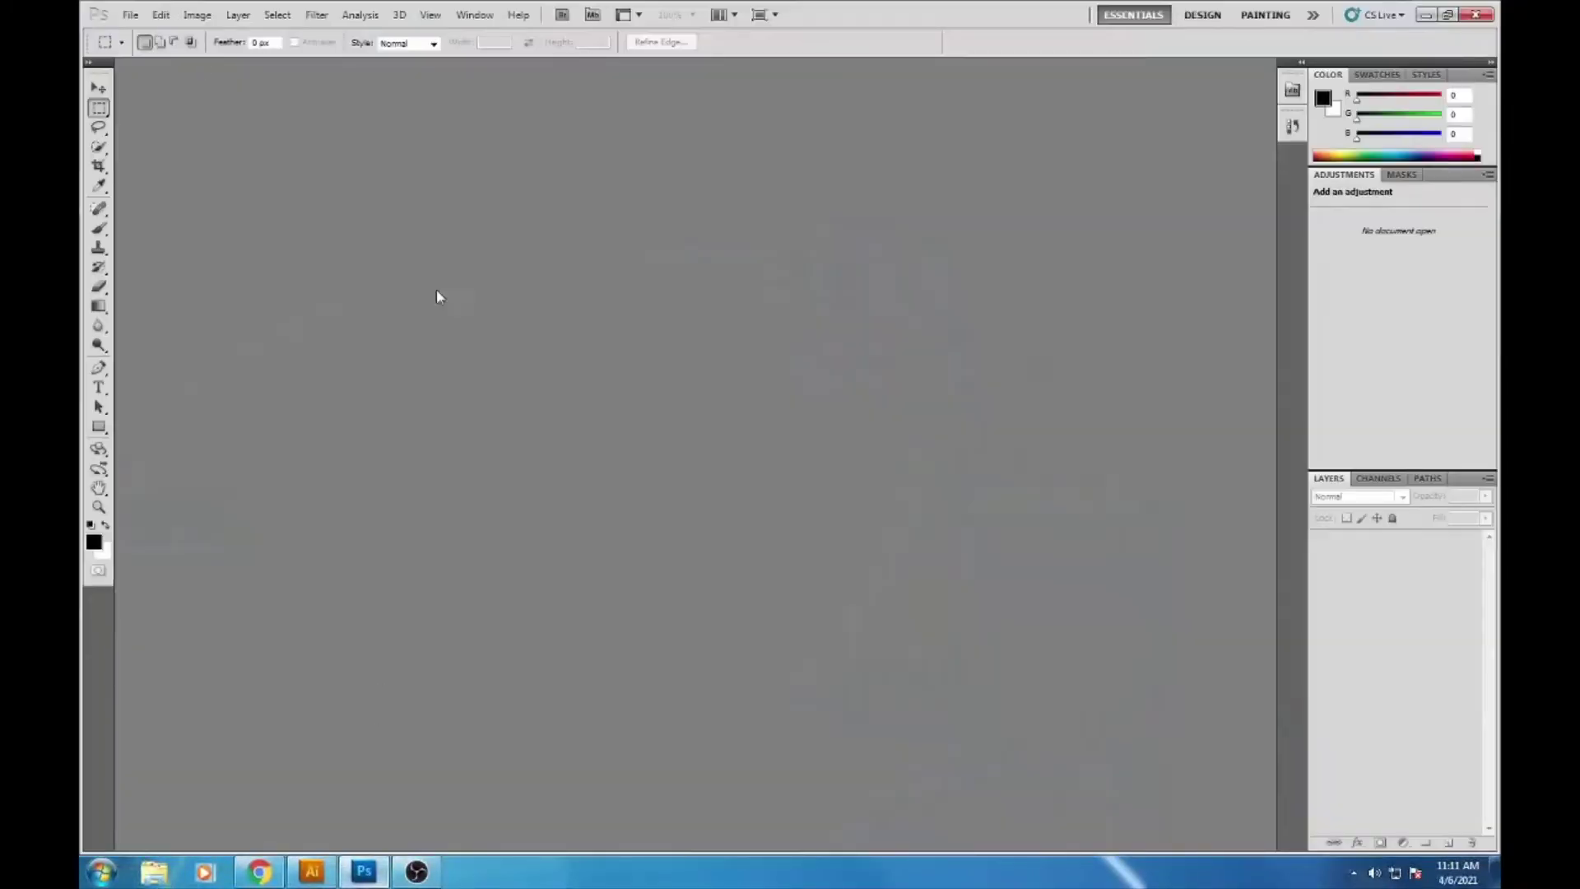
left_click(130, 15)
left_click(153, 49)
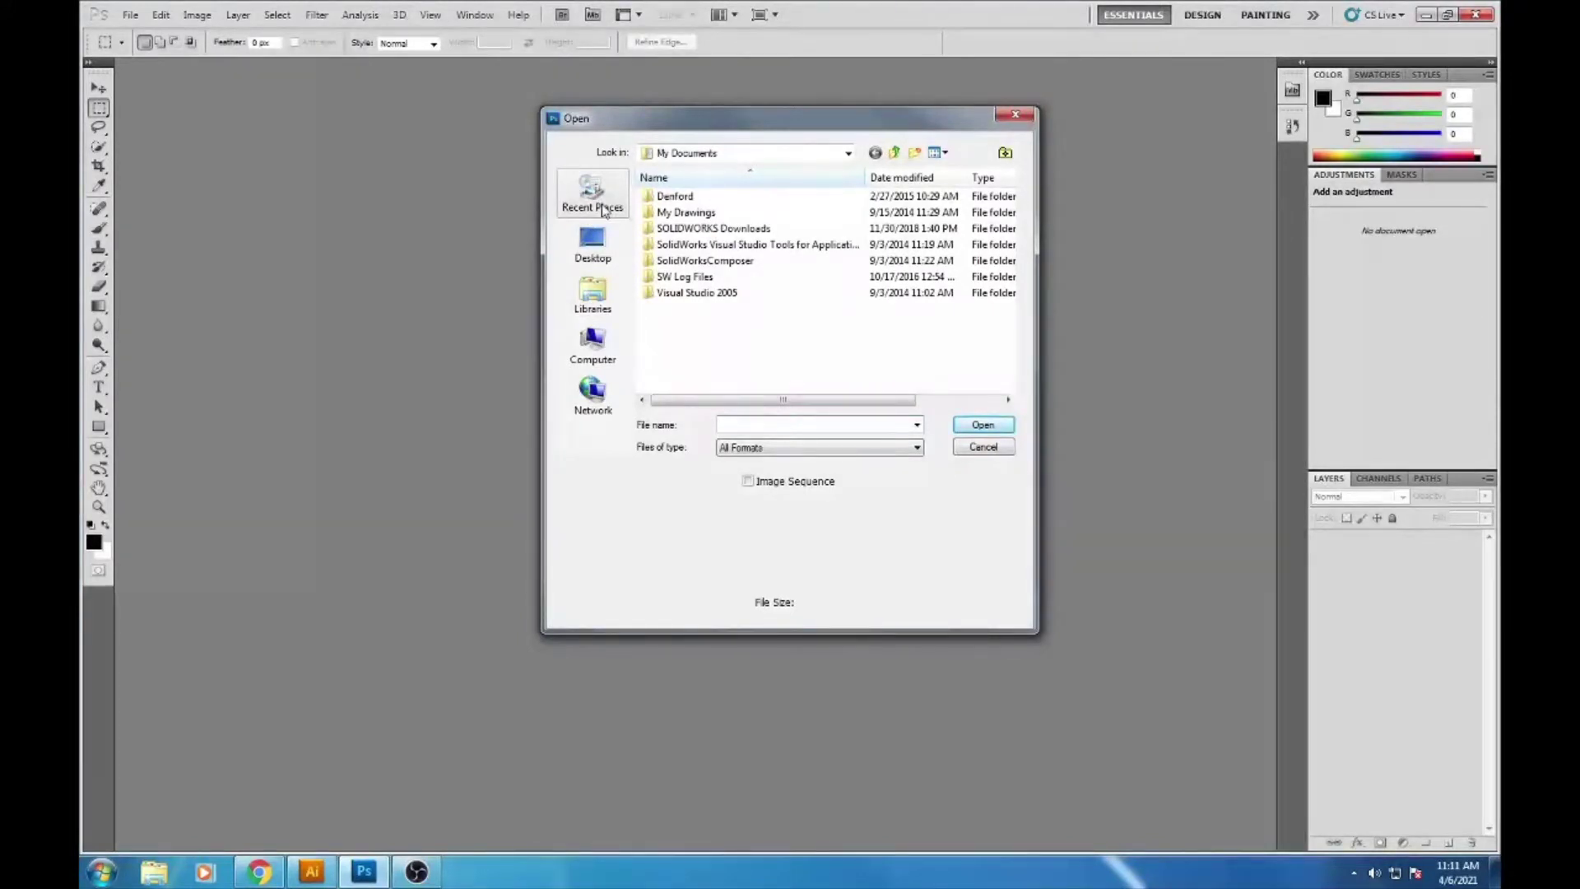
left_click(593, 245)
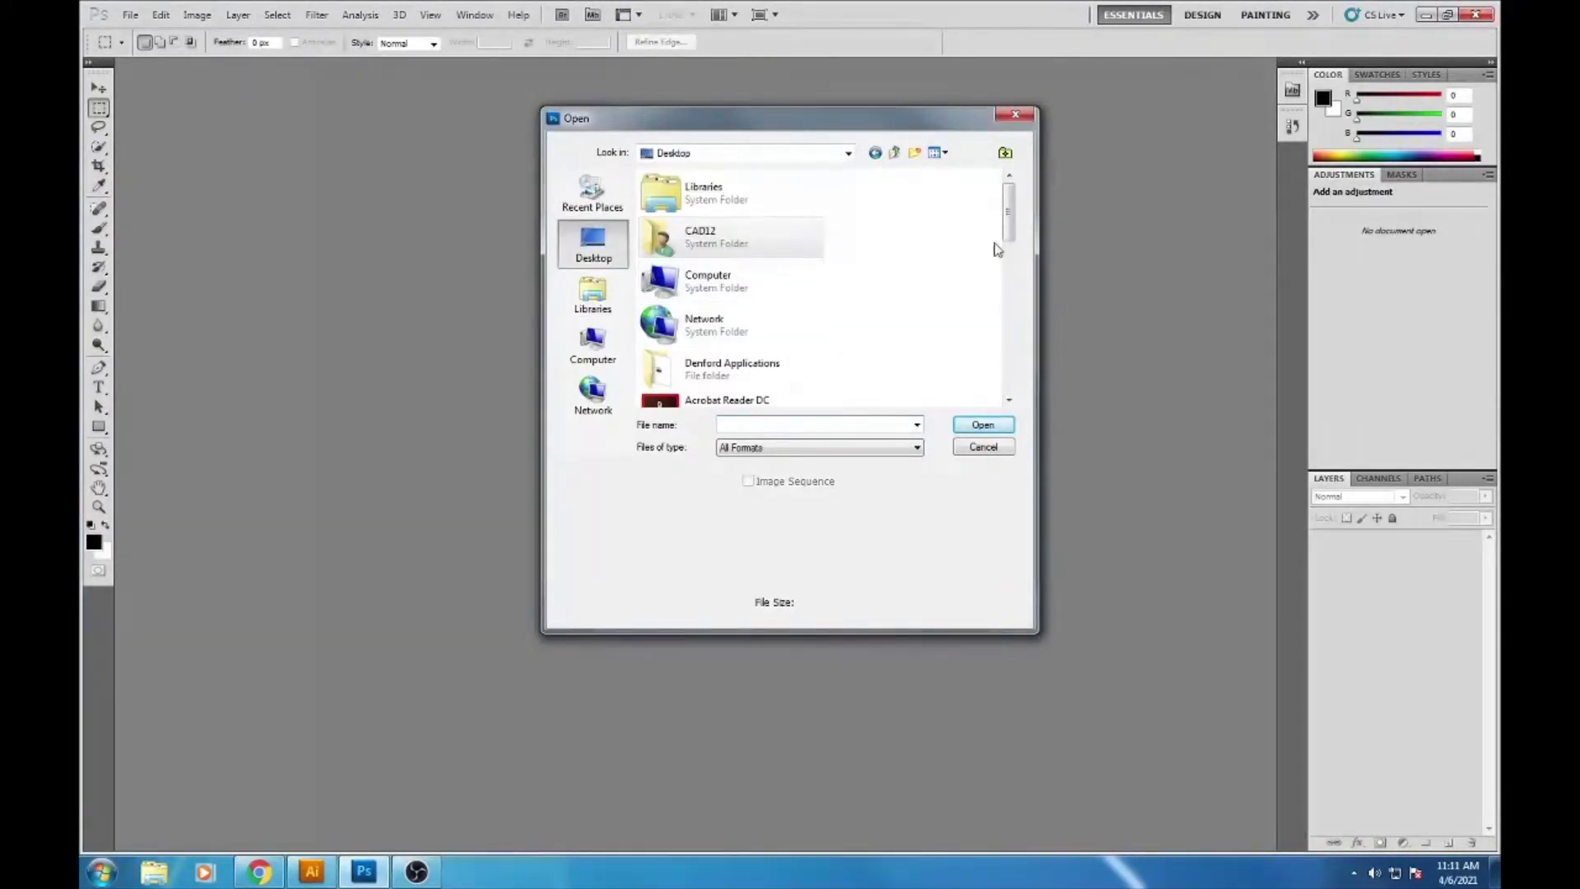
left_click_drag(1009, 216, 1009, 375)
double_click(723, 340)
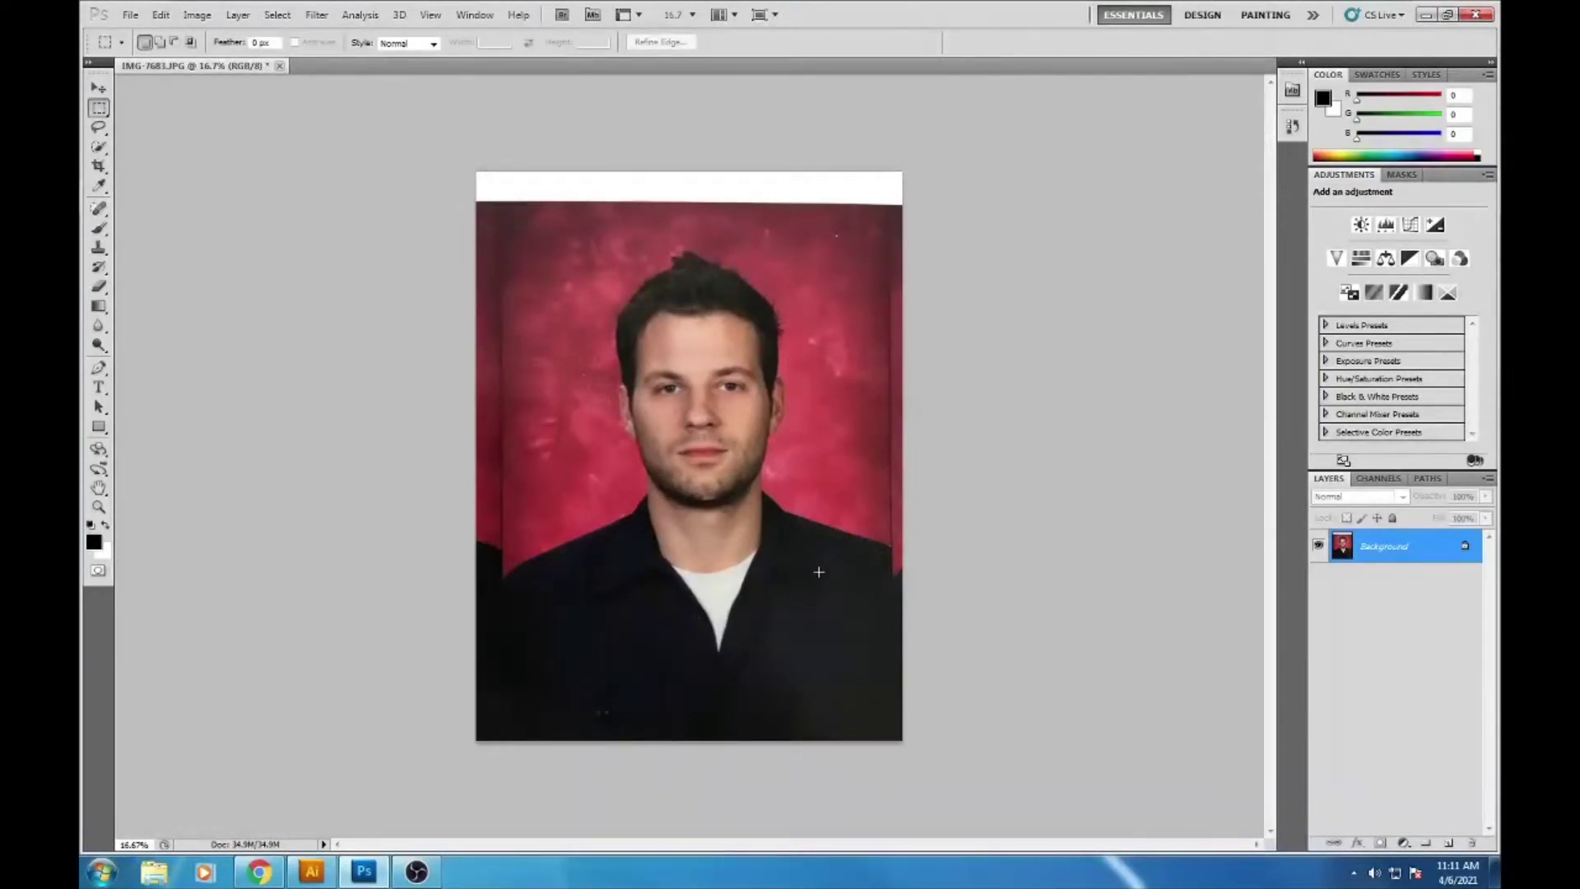
- Crop the portrait to the head and upper chest, removing the white strip above and the dark side borders
left_click(99, 167)
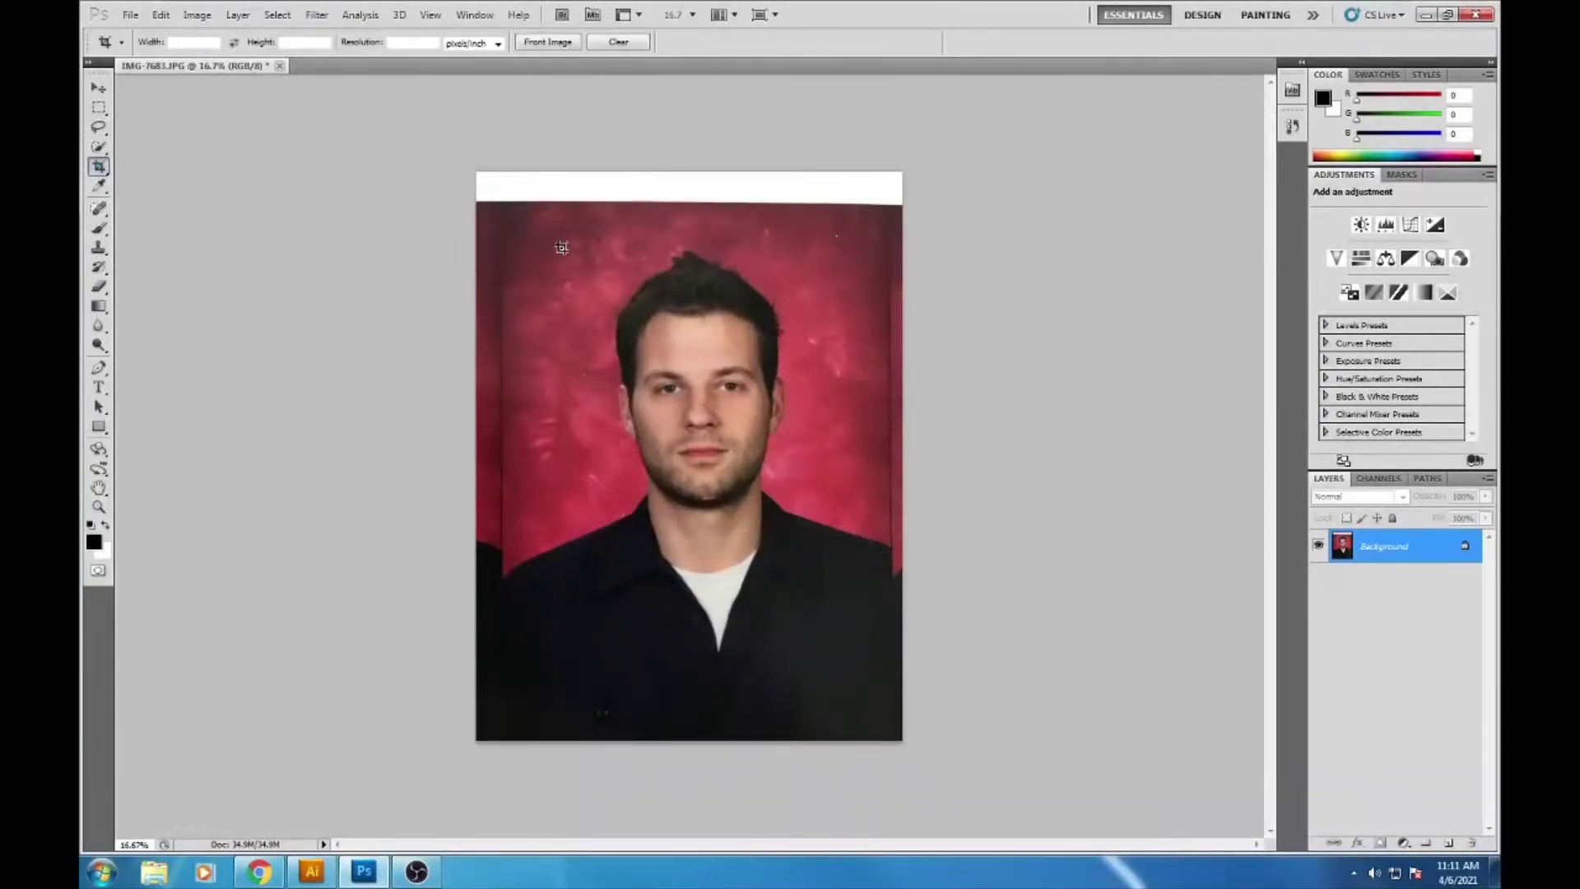
left_click_drag(531, 231, 863, 670)
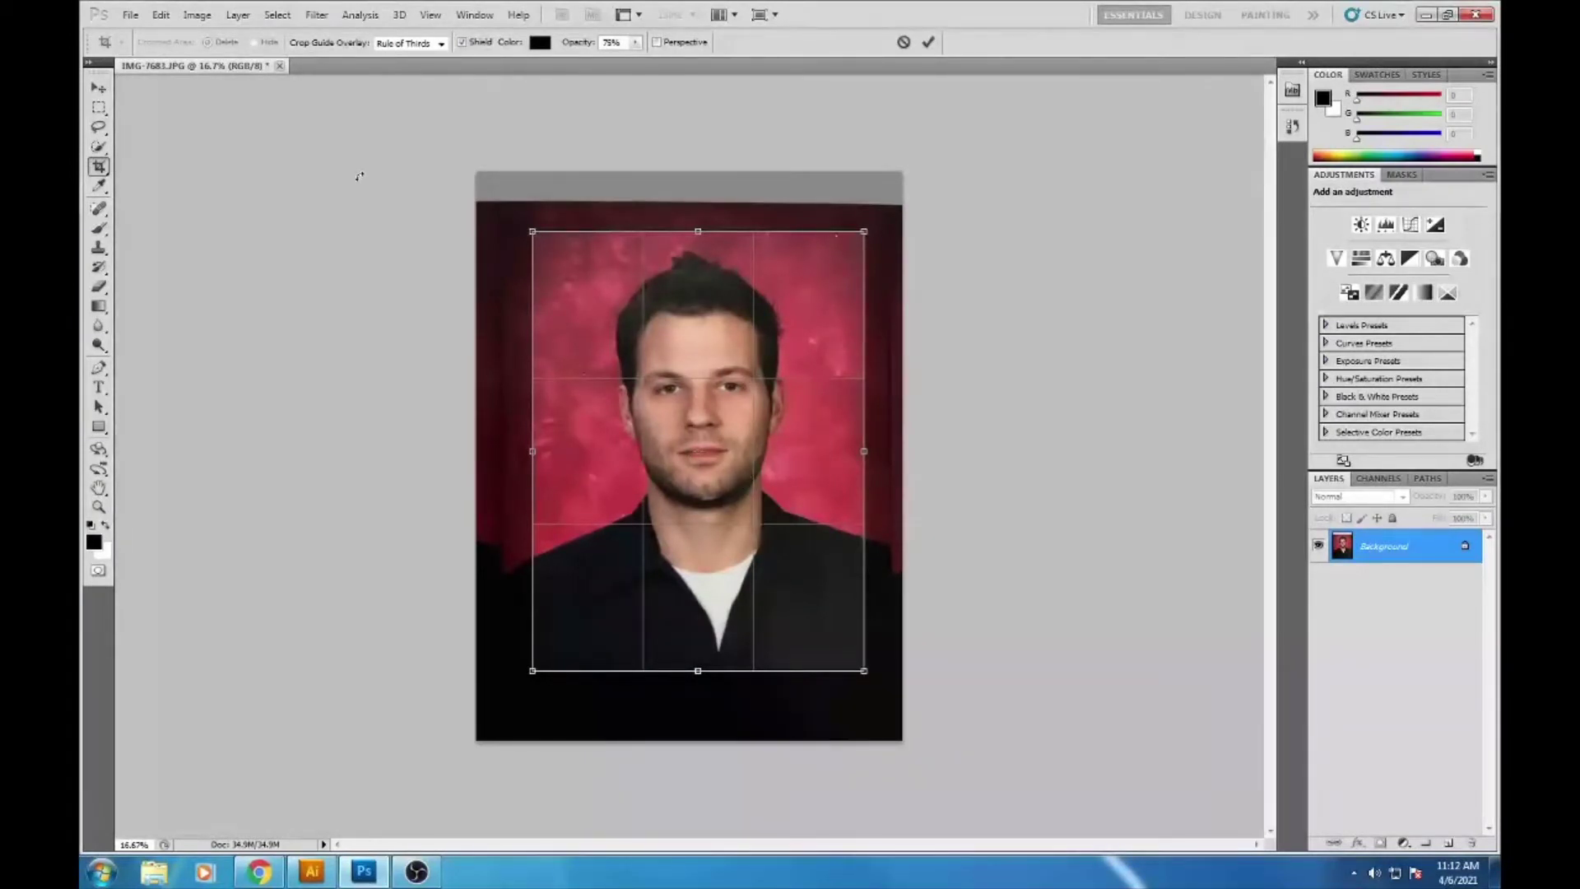
key("Return")
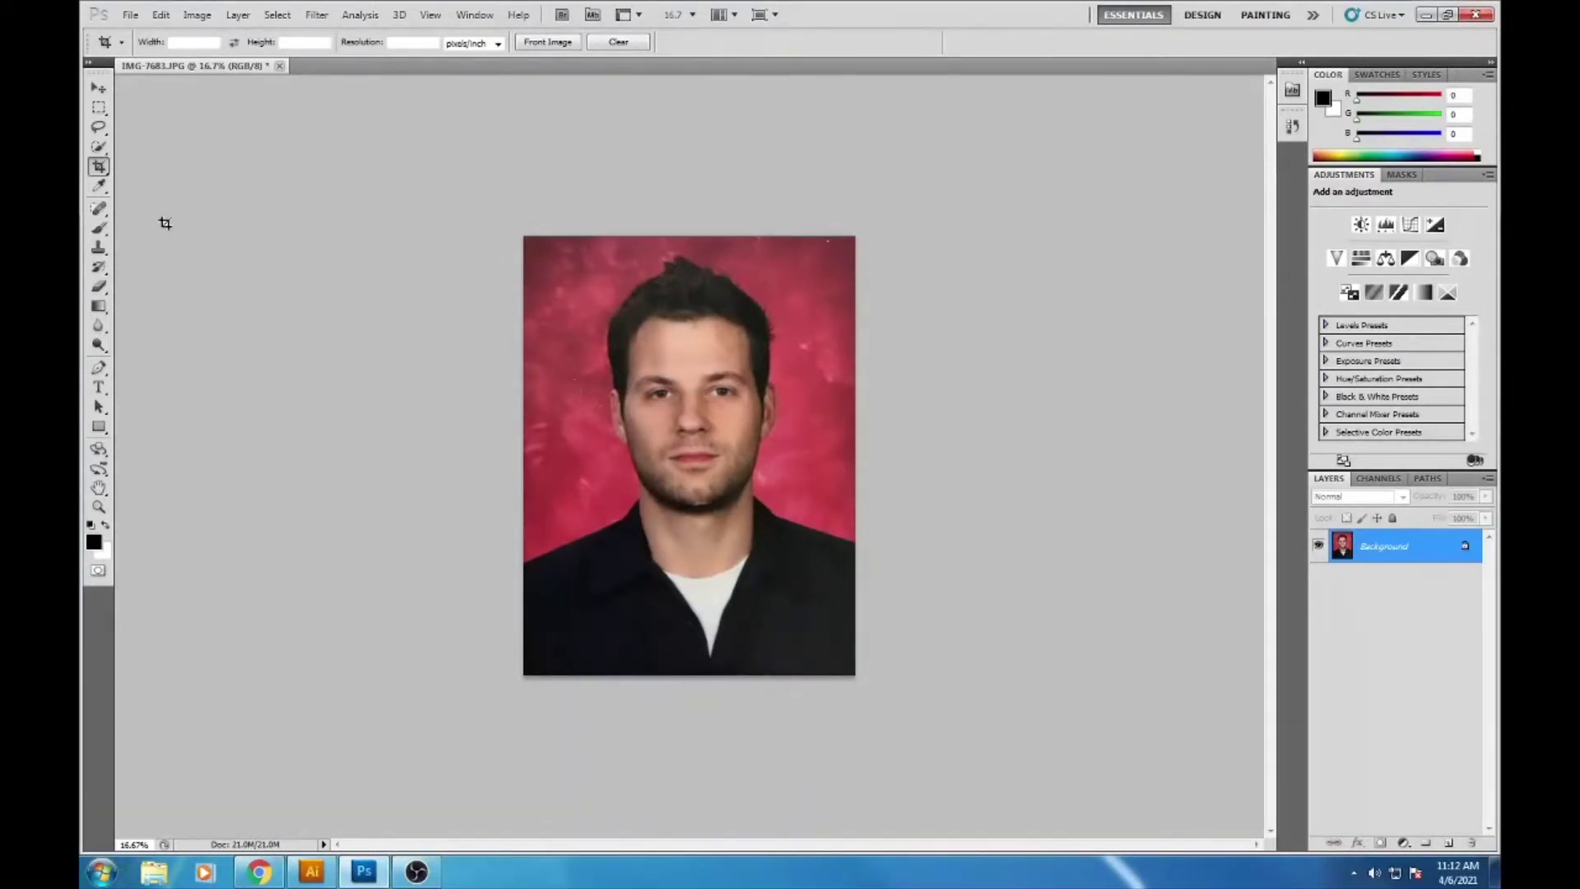
- Select the red background with the Magnetic Lasso tool, tracing along the man's shoulders, neck, ears and hair
left_click(100, 129)
right_click(99, 129)
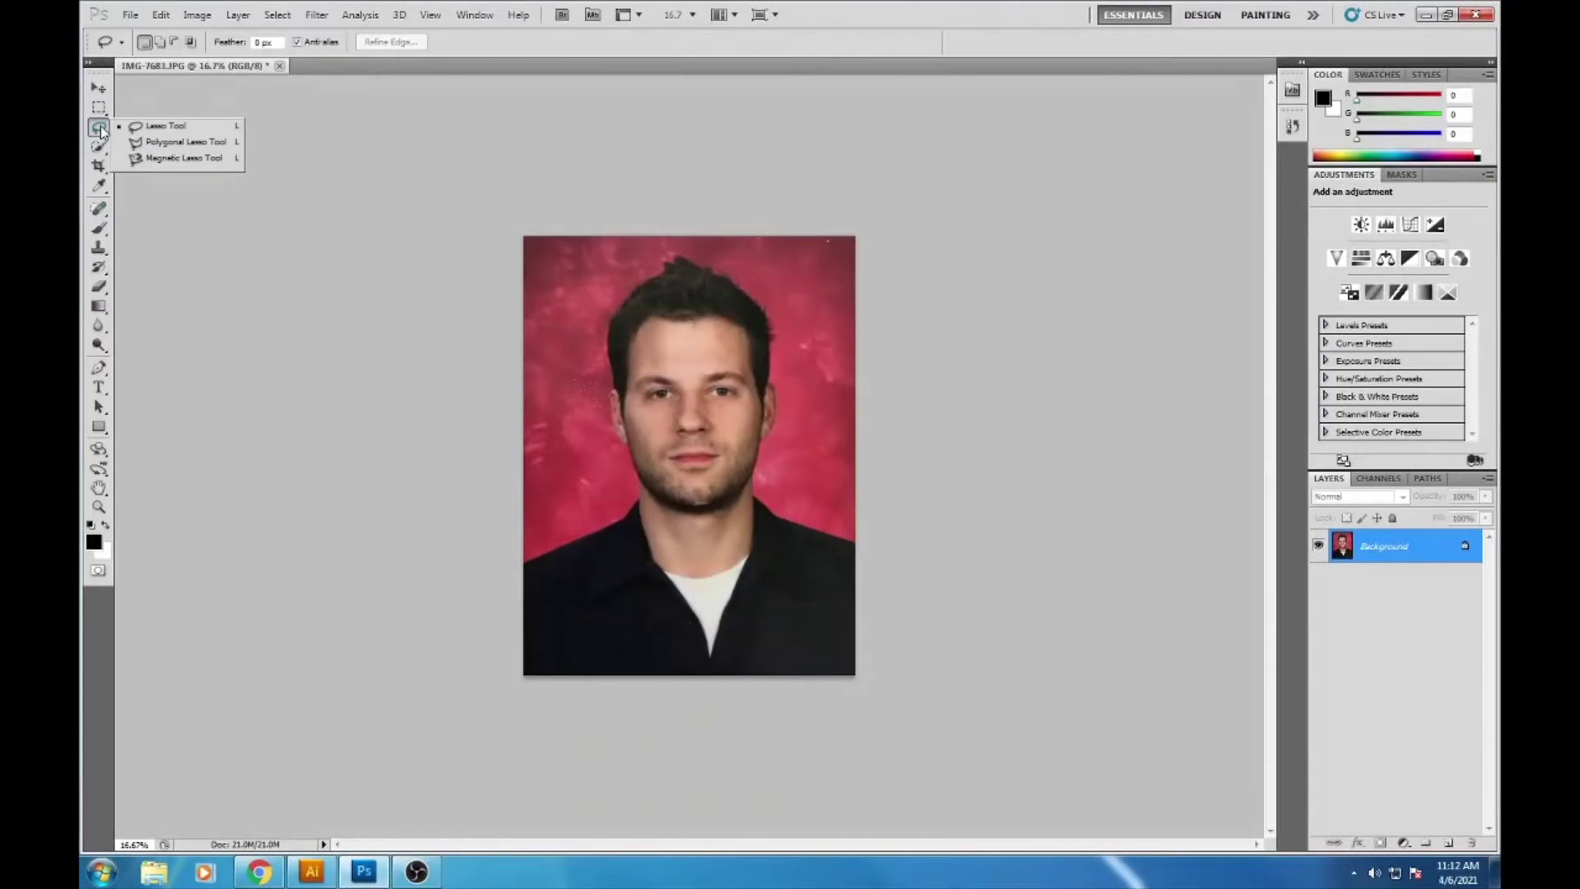
left_click(170, 161)
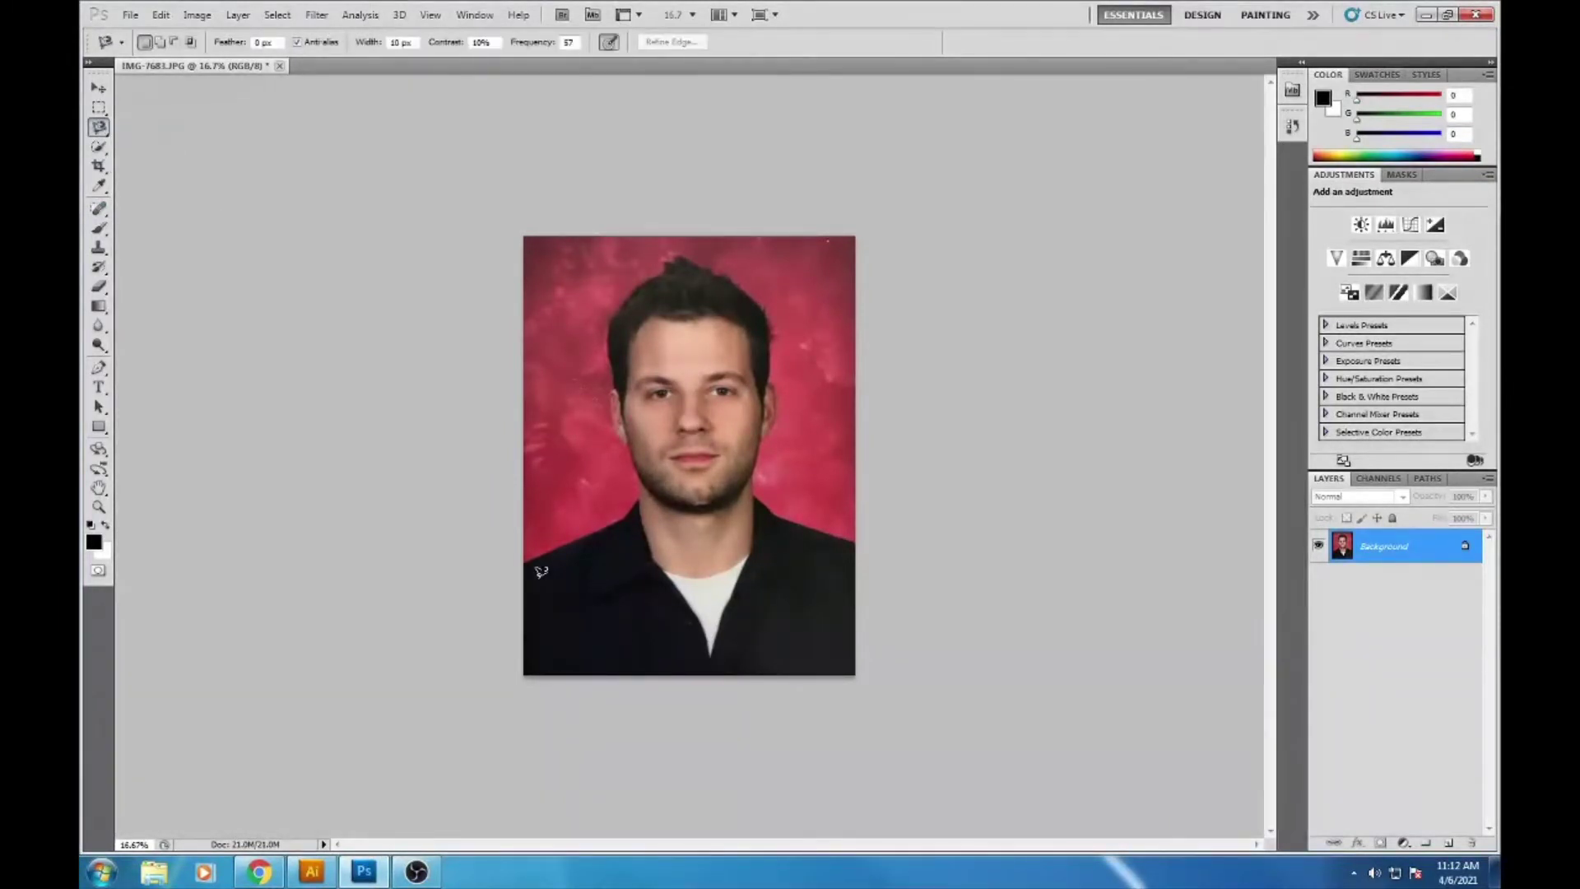
scroll(426, 666, "up", 2)
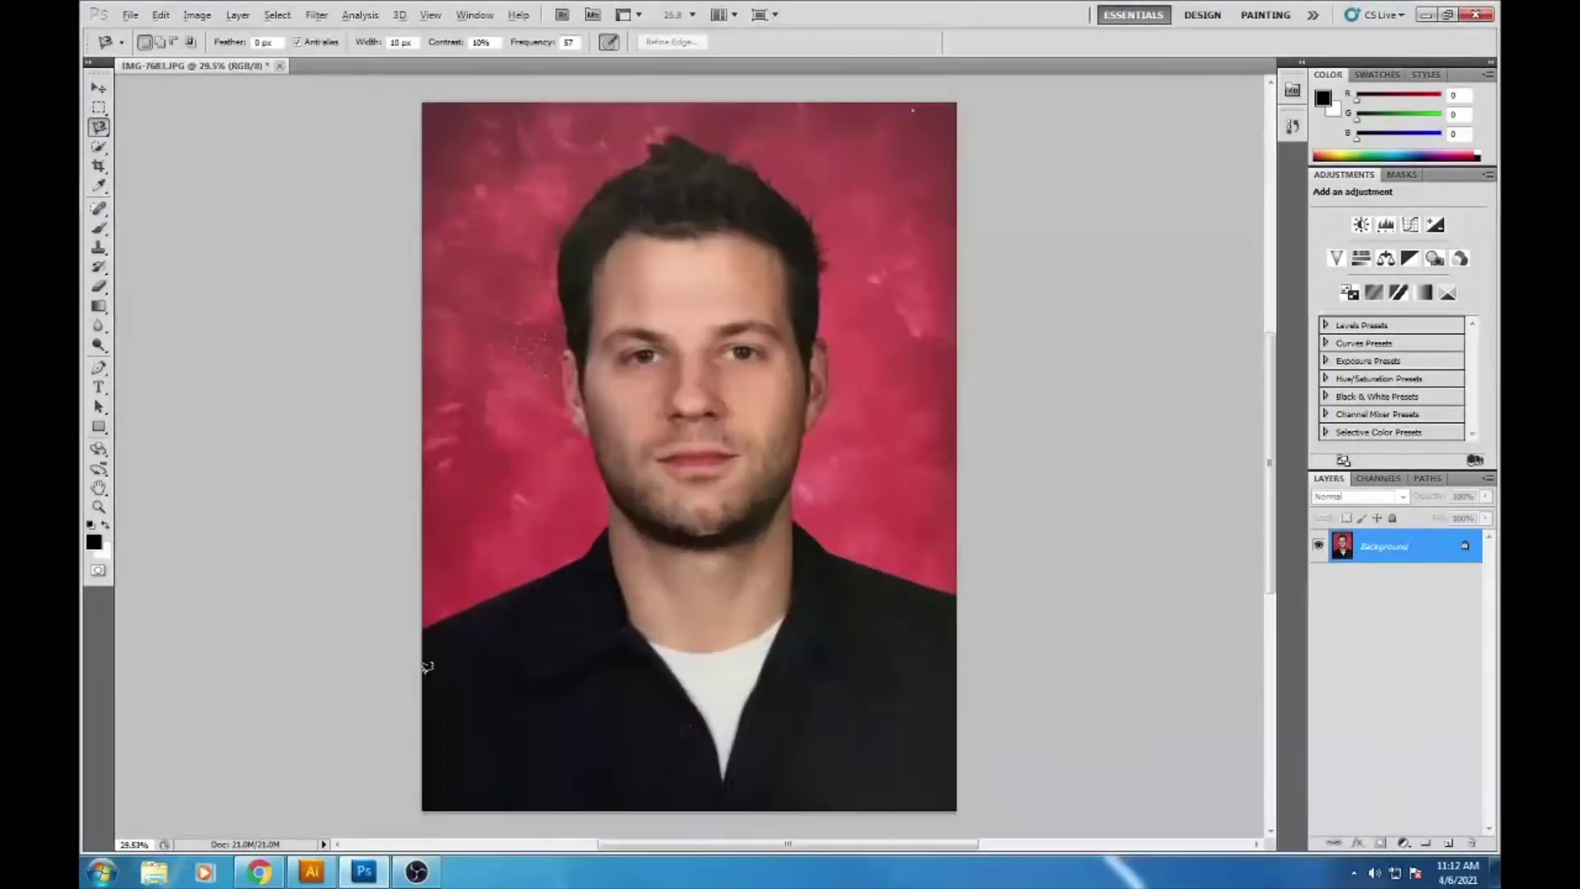
scroll(426, 667, "up", 3)
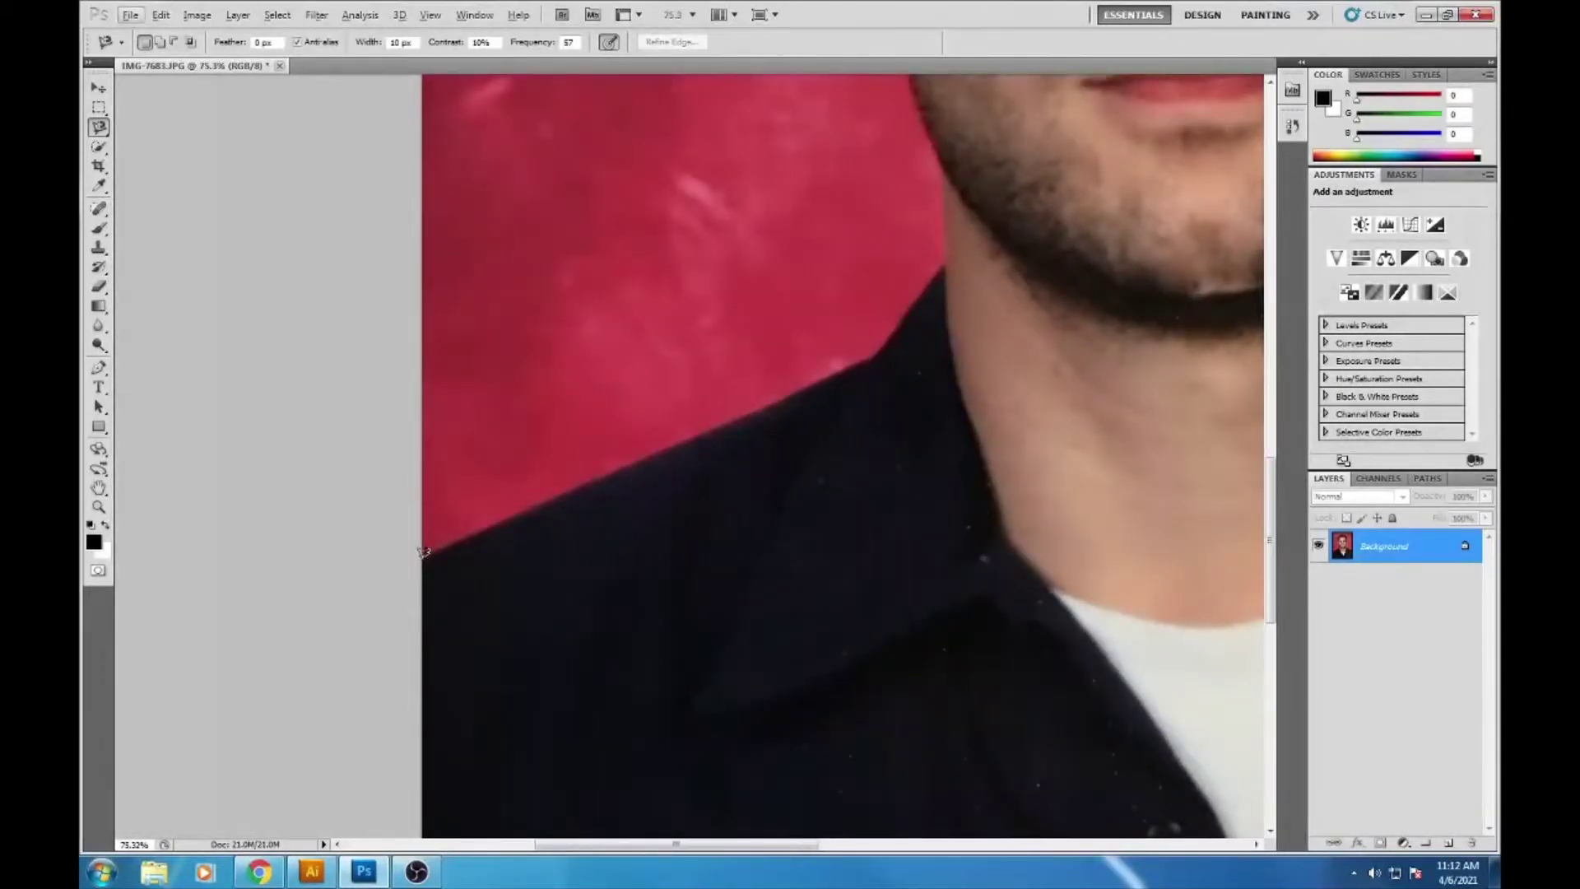
left_click(424, 556)
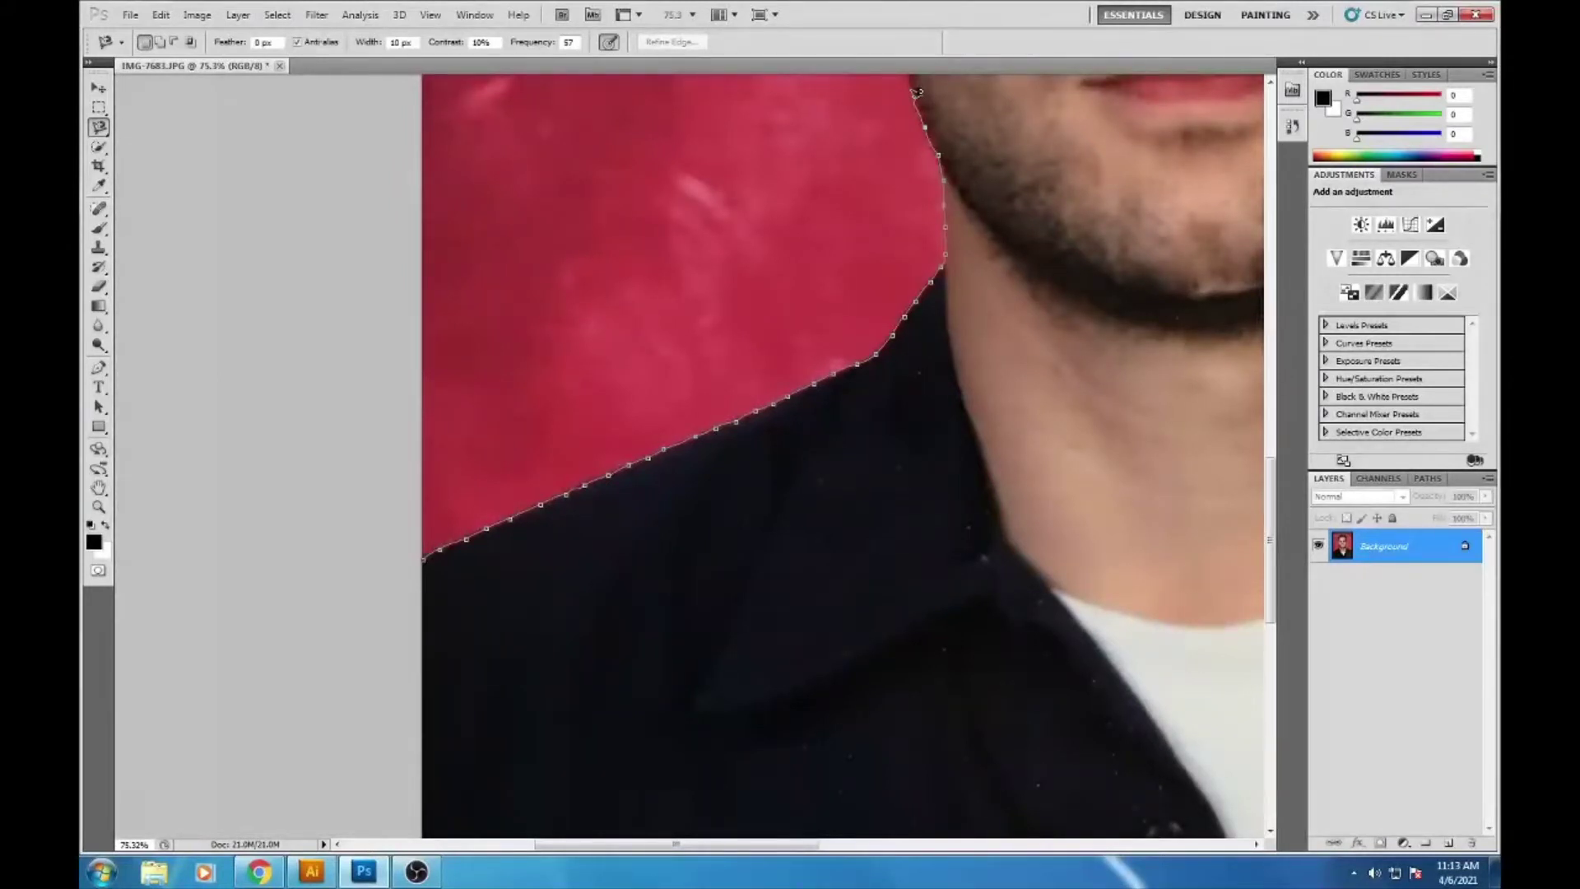
key("Escape")
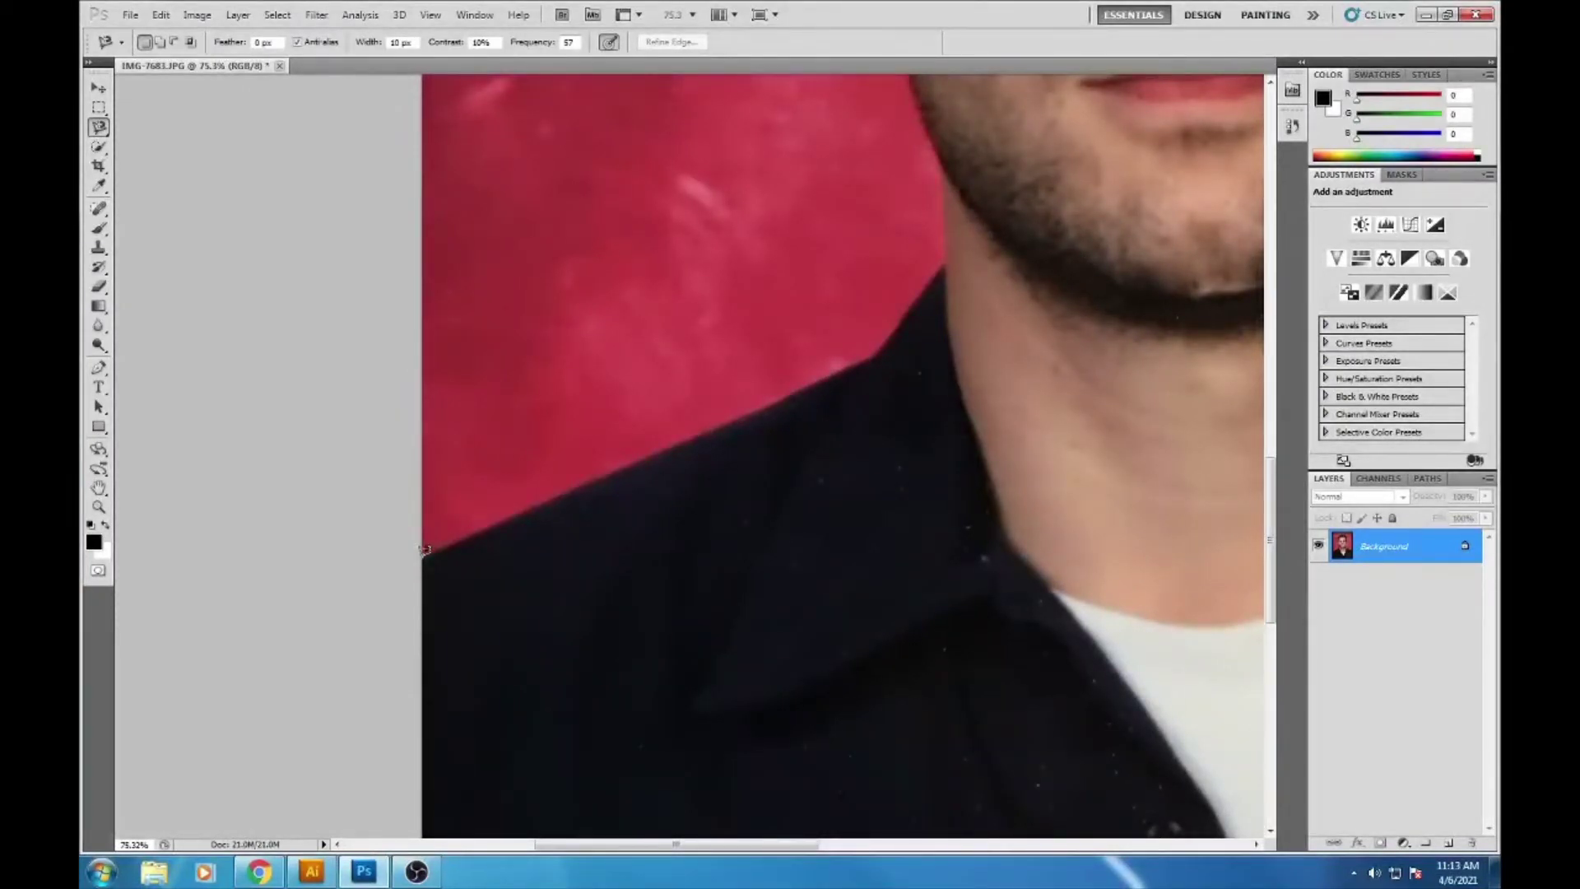
left_click(424, 550)
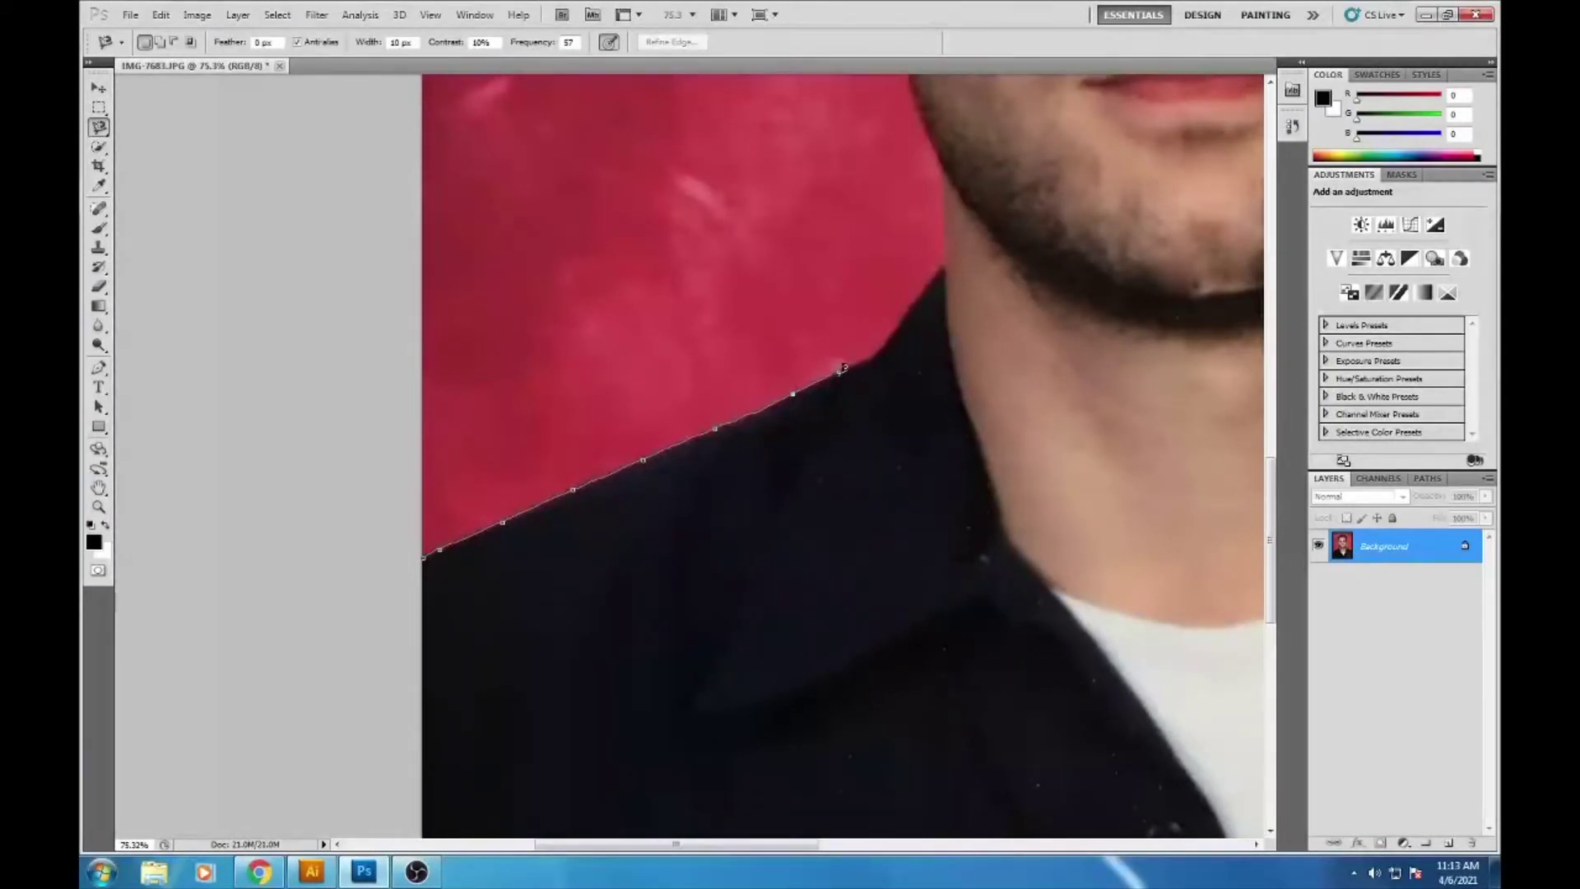
left_click_drag(843, 368, 684, 664)
left_click(684, 663)
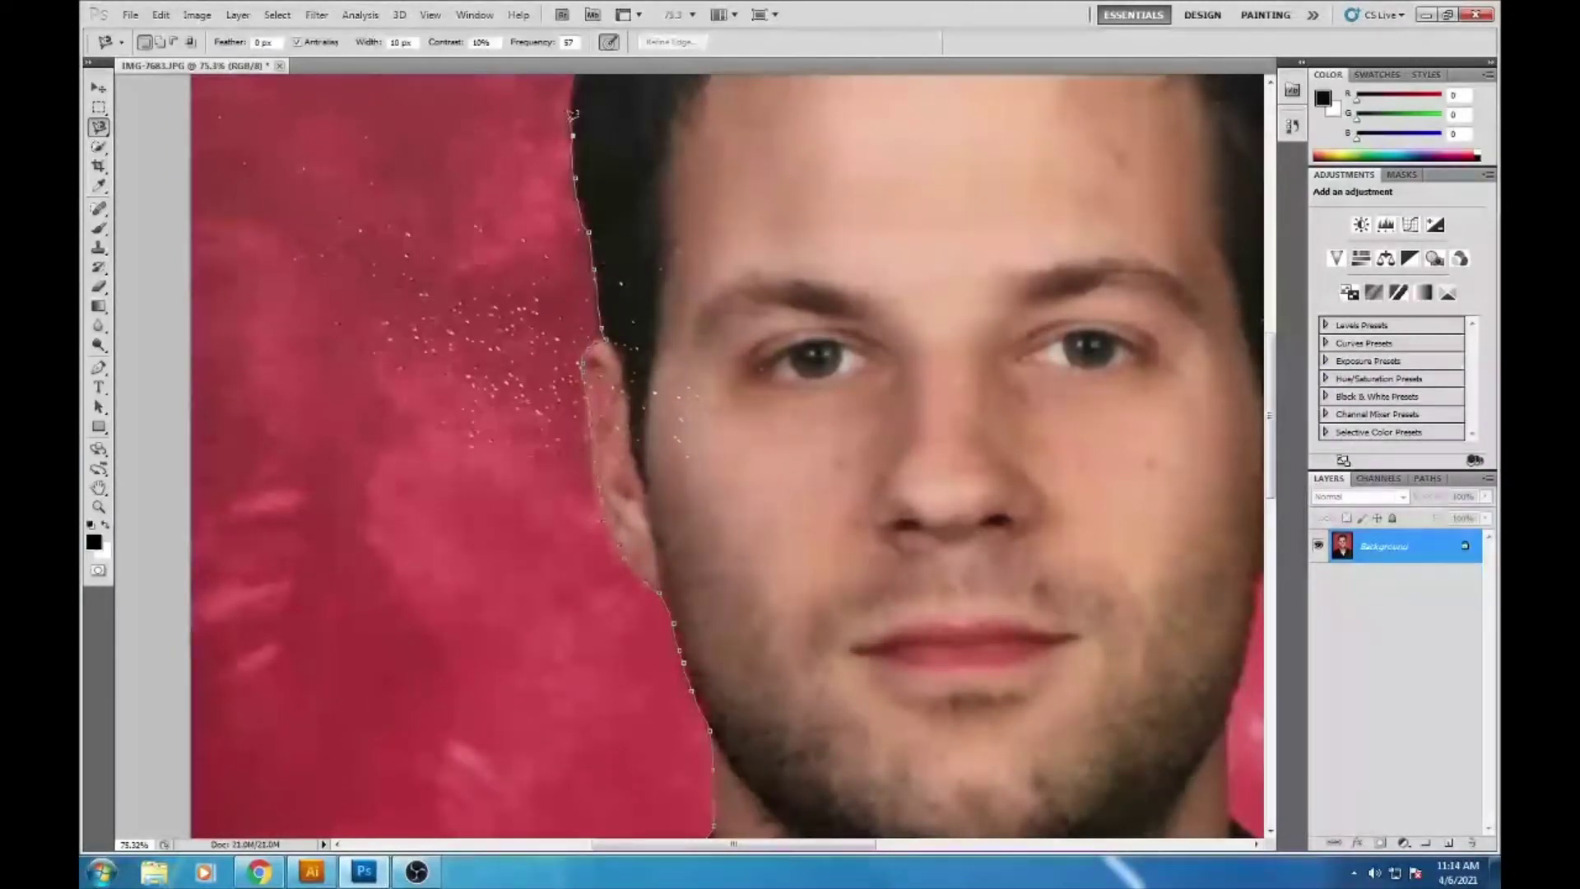
left_click_drag(574, 114, 493, 566)
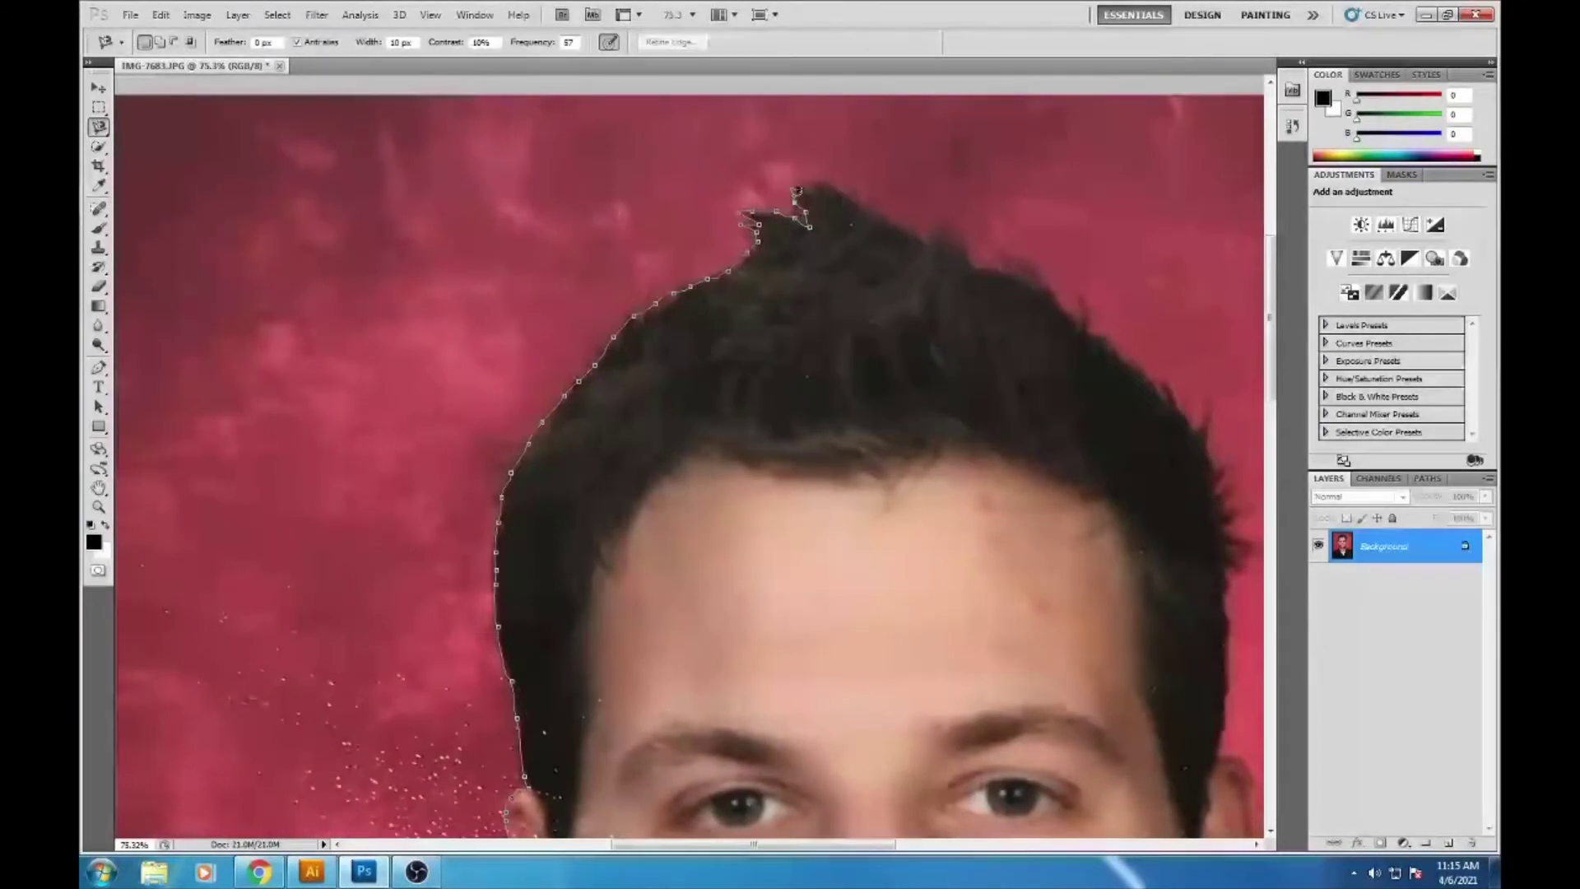
left_click_drag(797, 191, 932, 227)
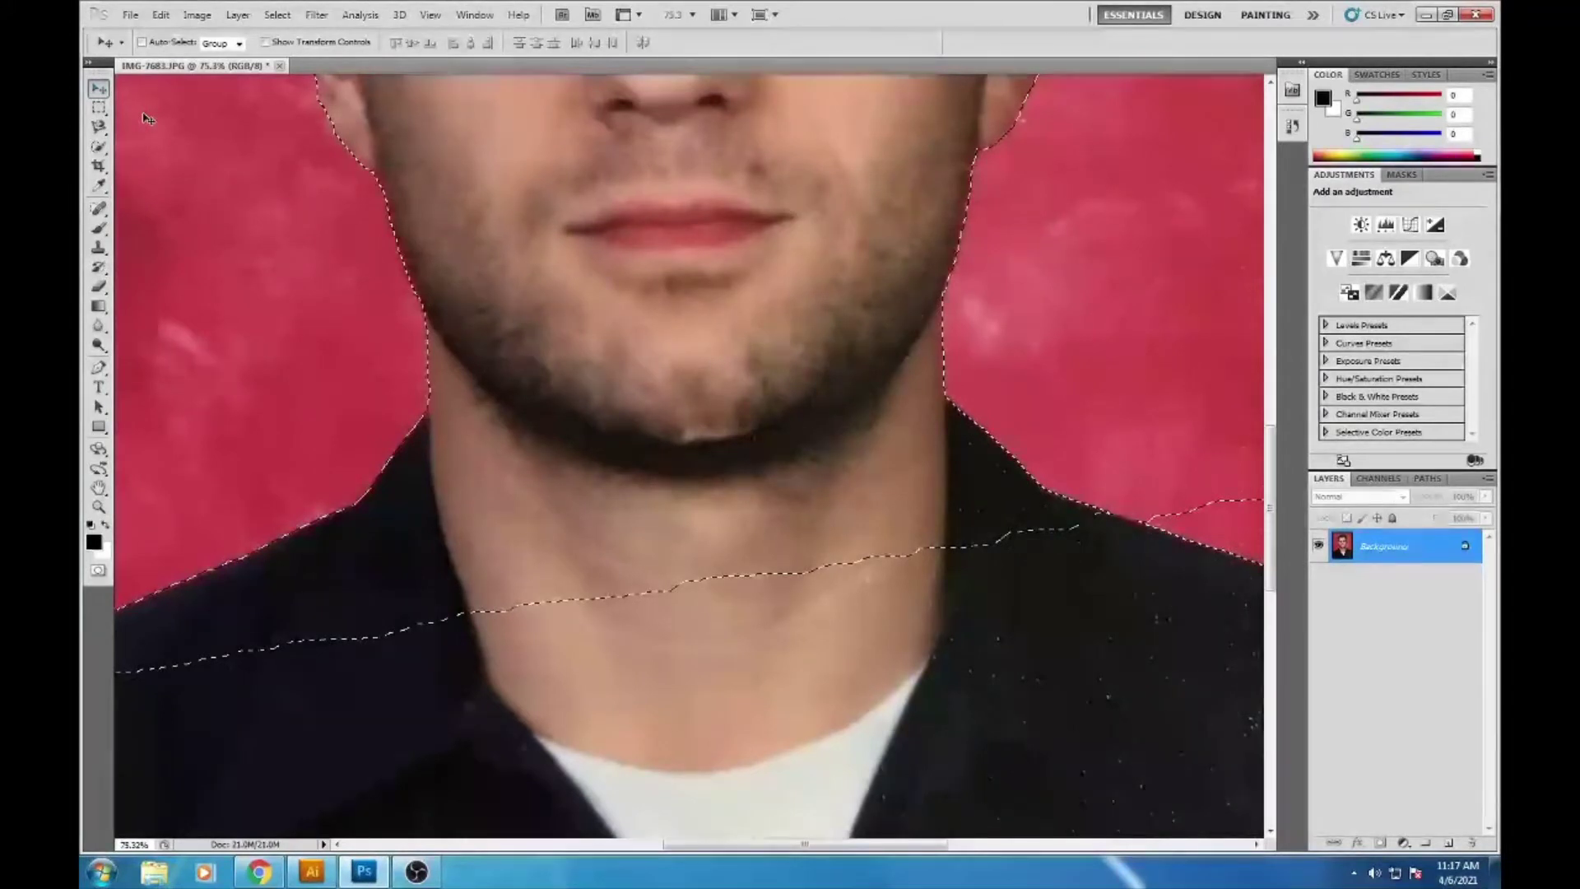
key("ctrl+0")
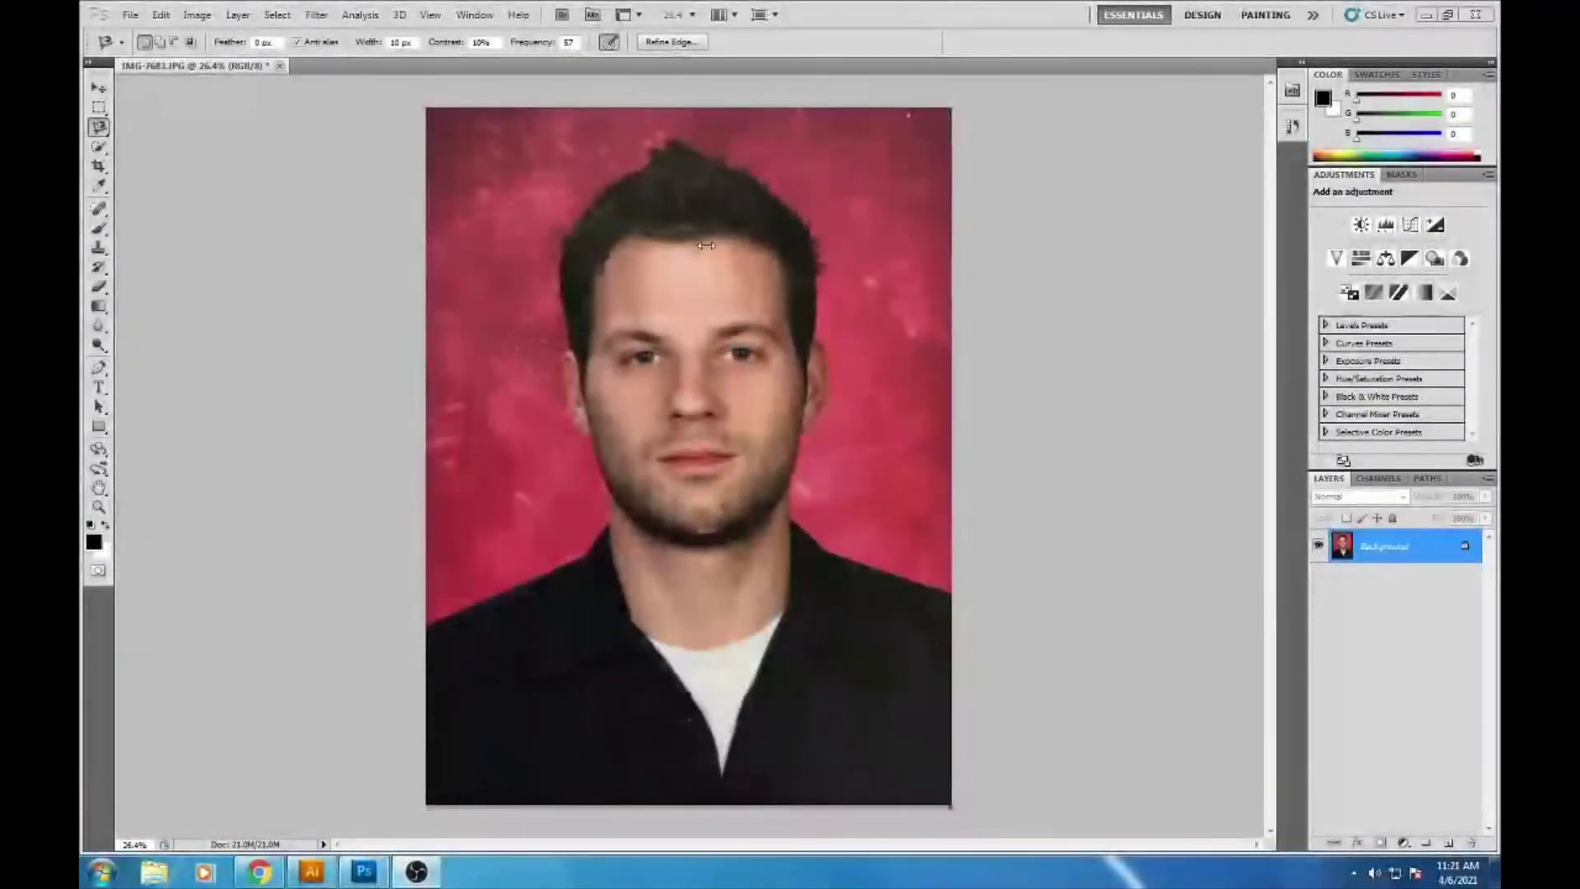
key("ctrl+z")
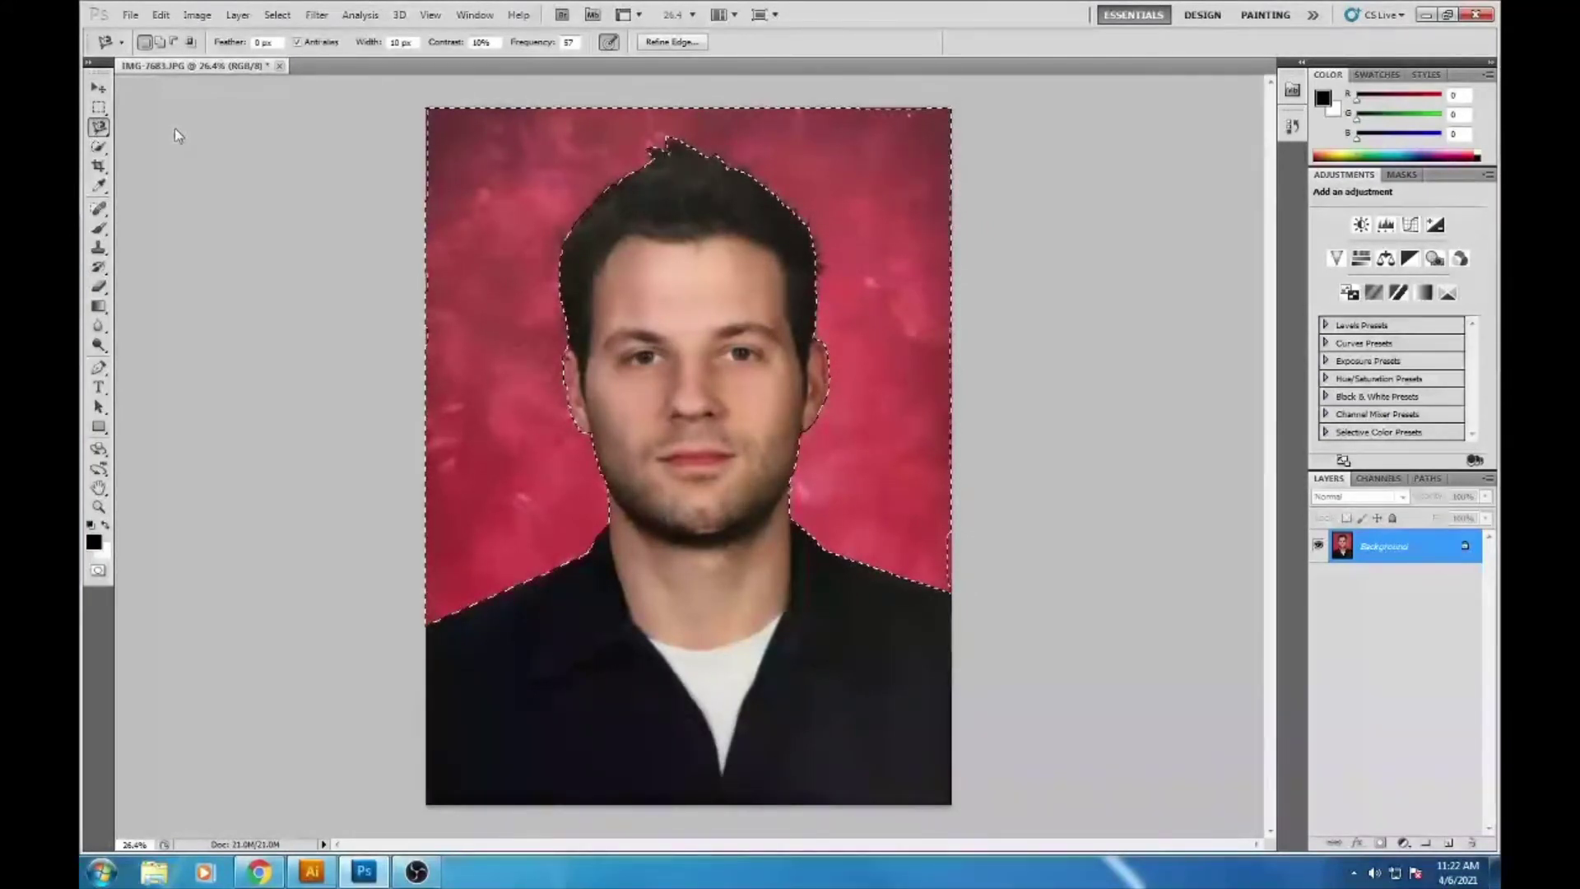
- Fill the selected background around the man with white and clear the selection
key("shift+BackSpace")
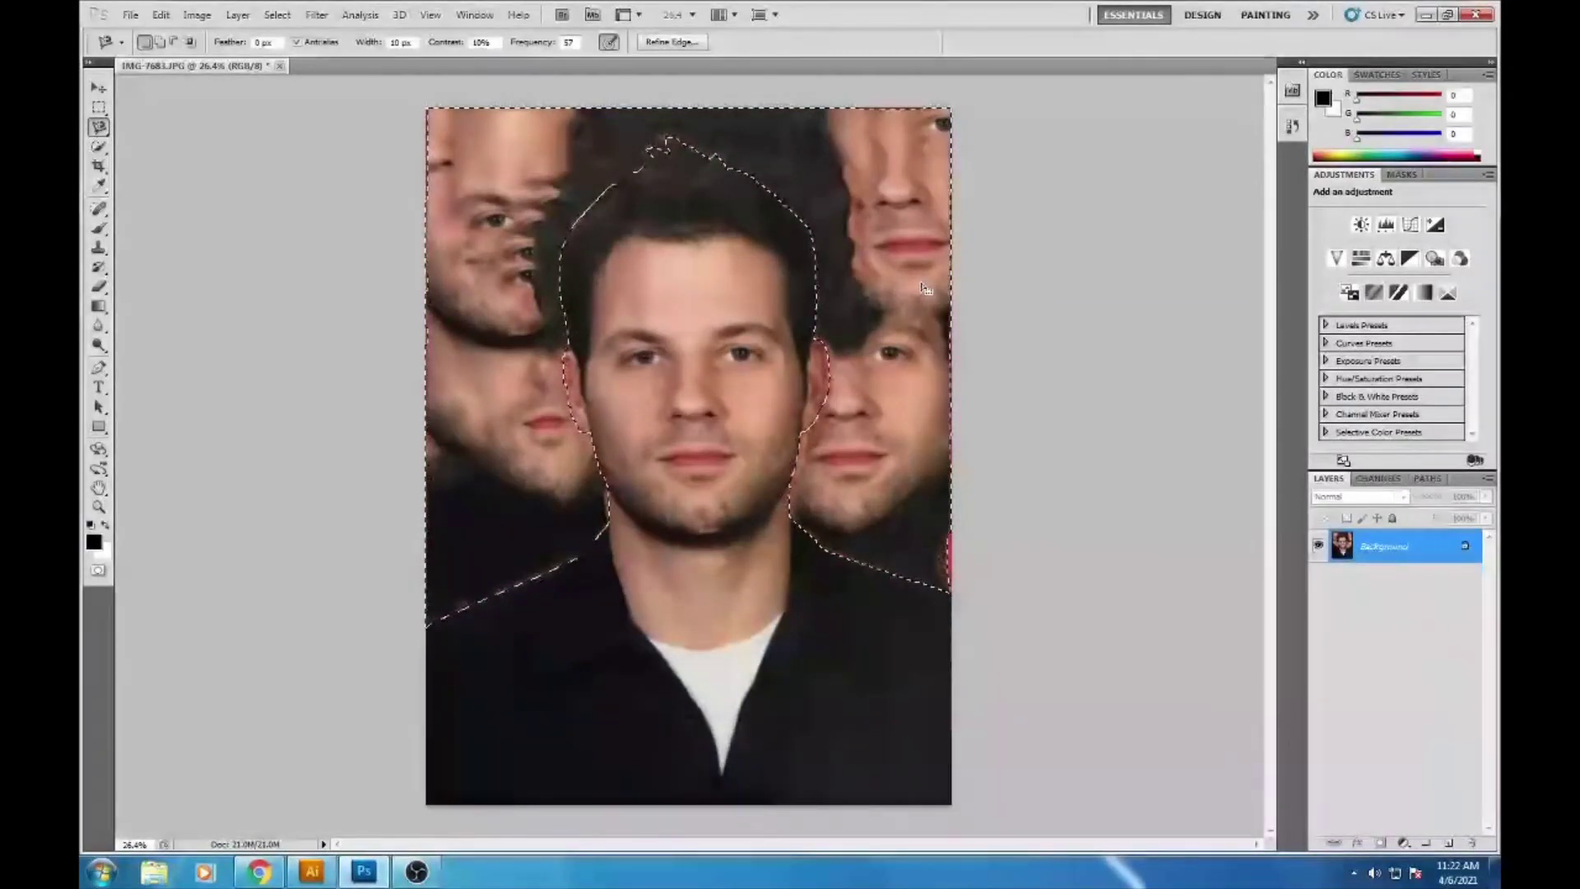
key("i")
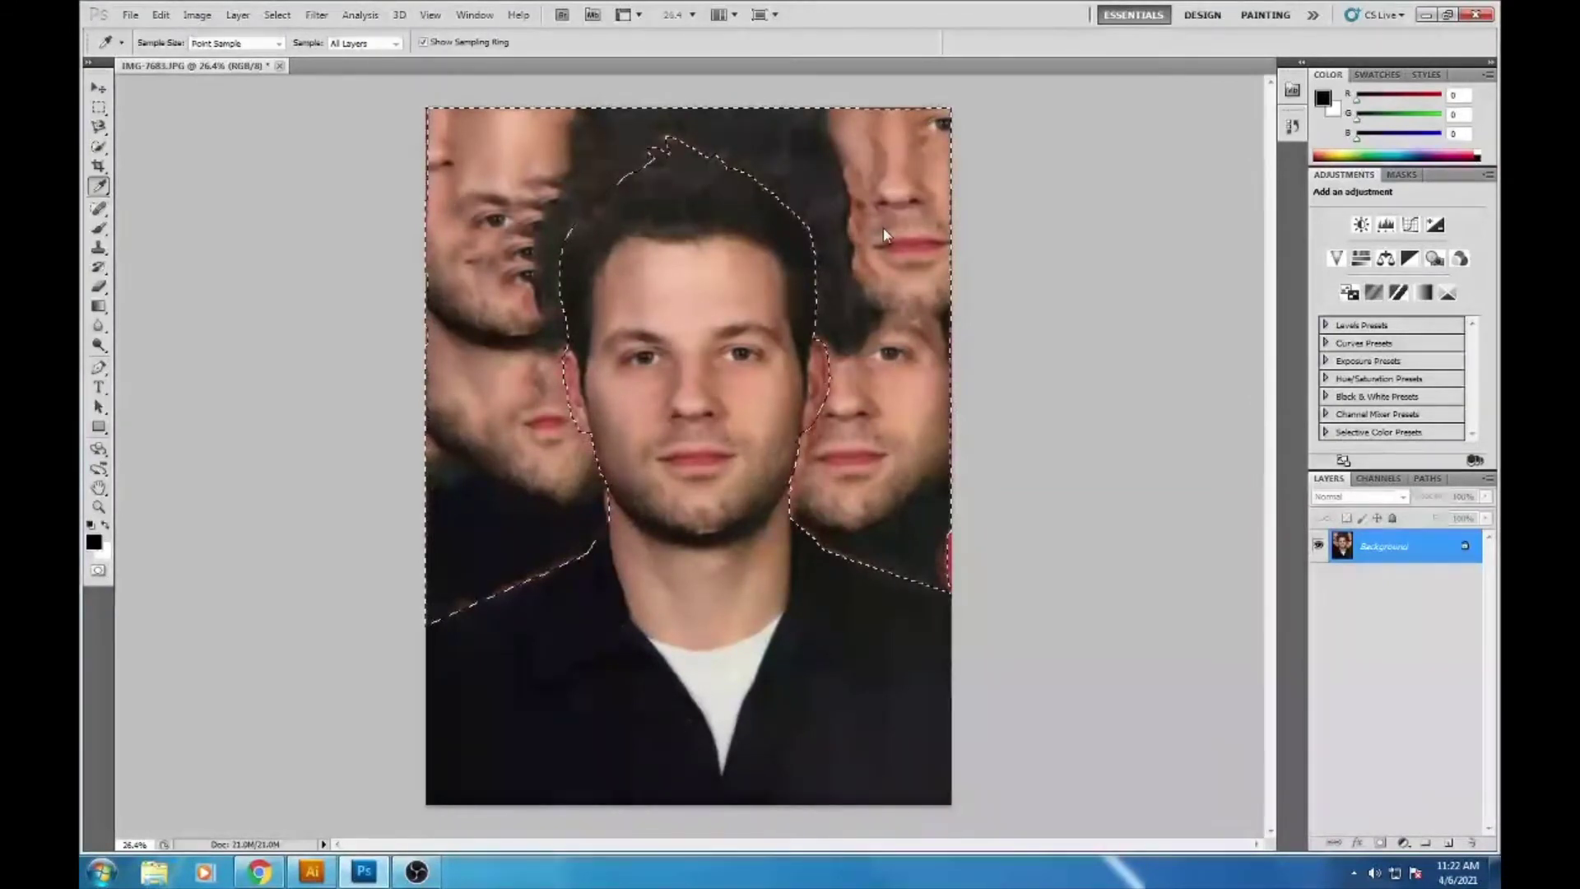
key("shift+F5")
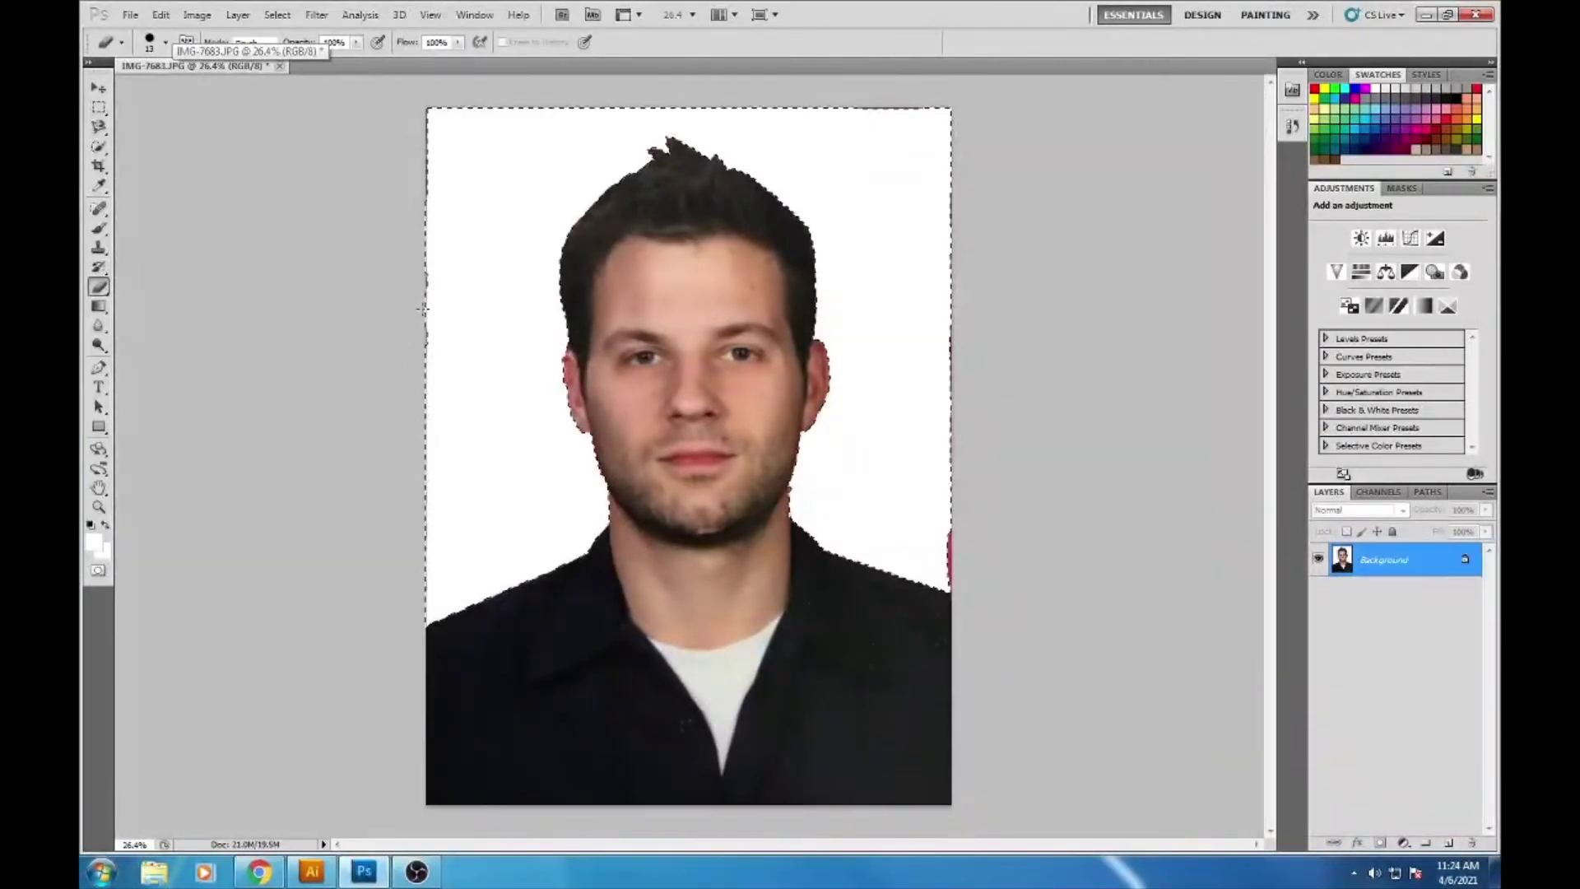
key("ctrl+d")
- Enlarge the eraser brush and erase the leftover red strips along the photo's left and right edges
left_click_drag(426, 129, 419, 214)
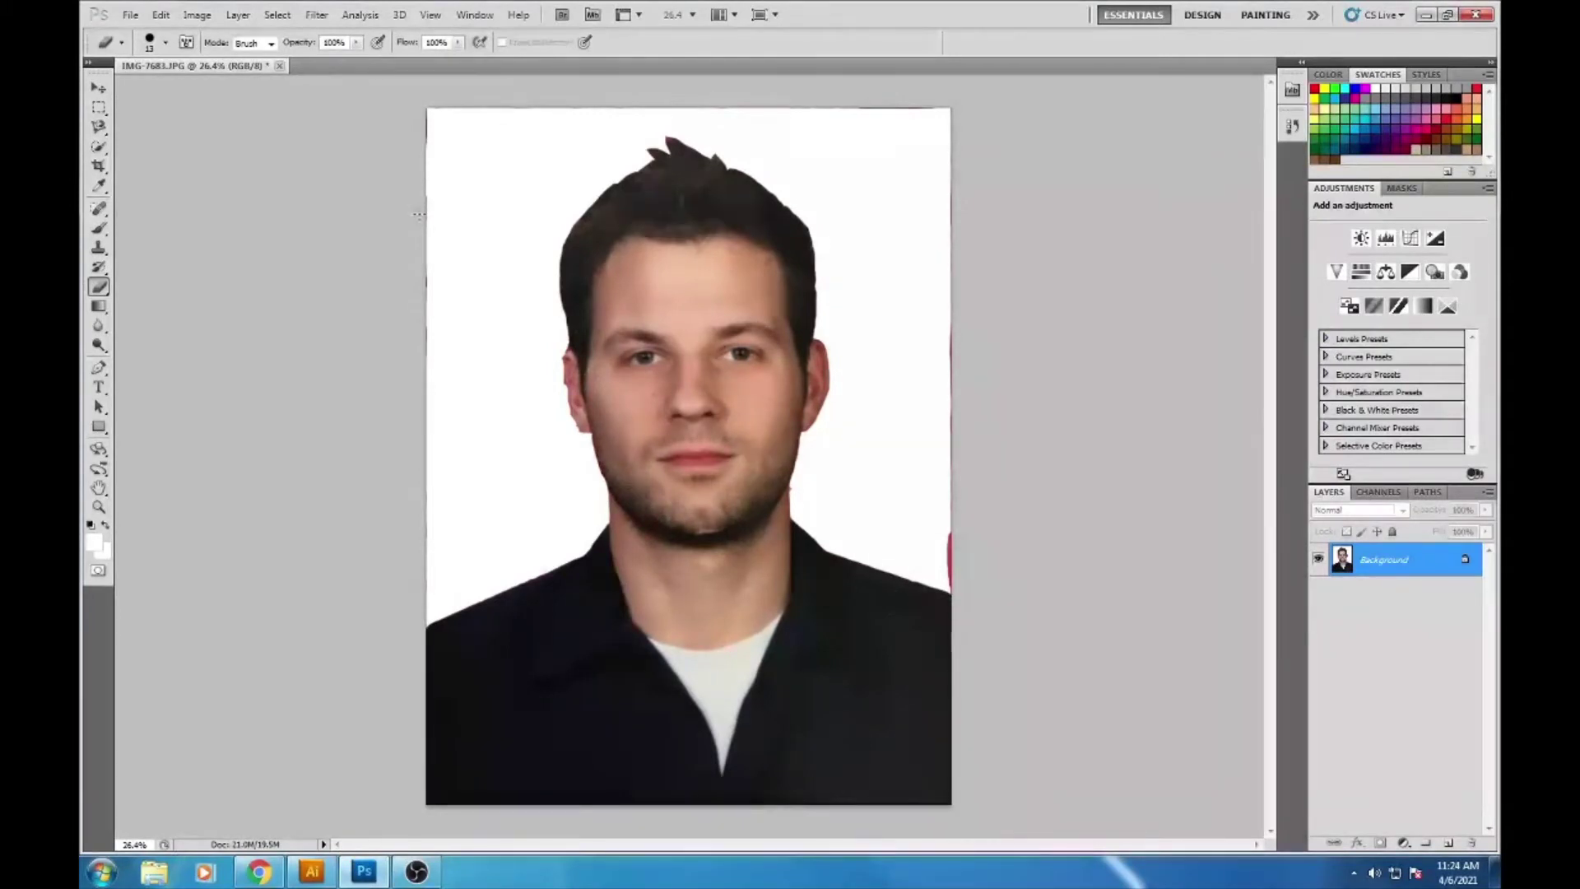
key("bracketright")
key("bracketright")
key("bracketright")
key("bracketright")
key("bracketright")
key("bracketright")
key("bracketright")
key("bracketright")
key("bracketright")
key("bracketright")
key("bracketright")
key("bracketright")
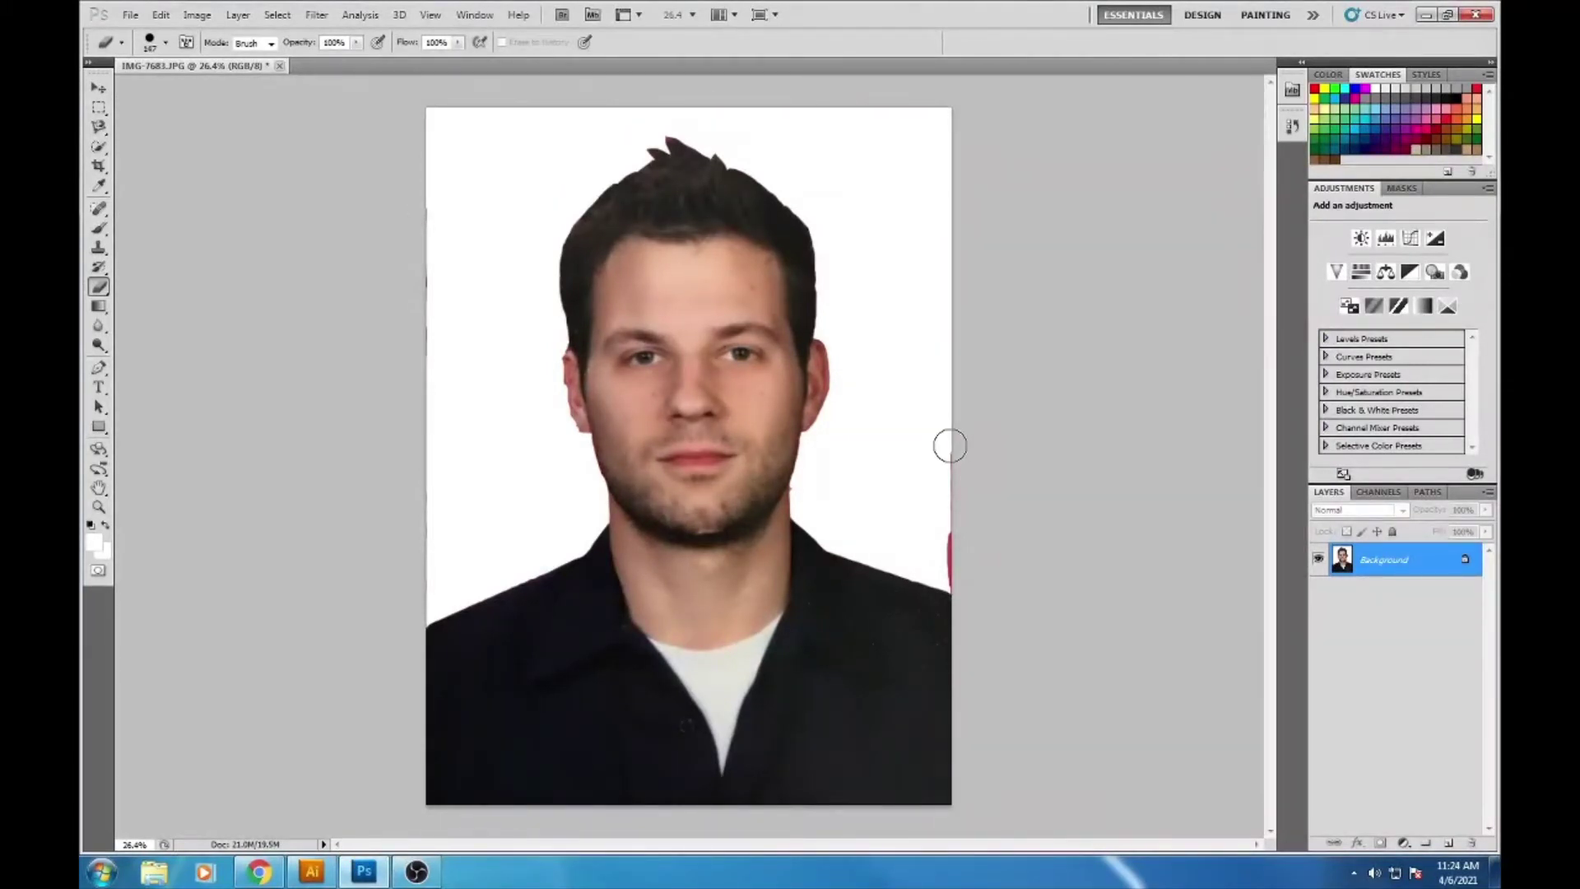
left_click_drag(947, 446, 955, 568)
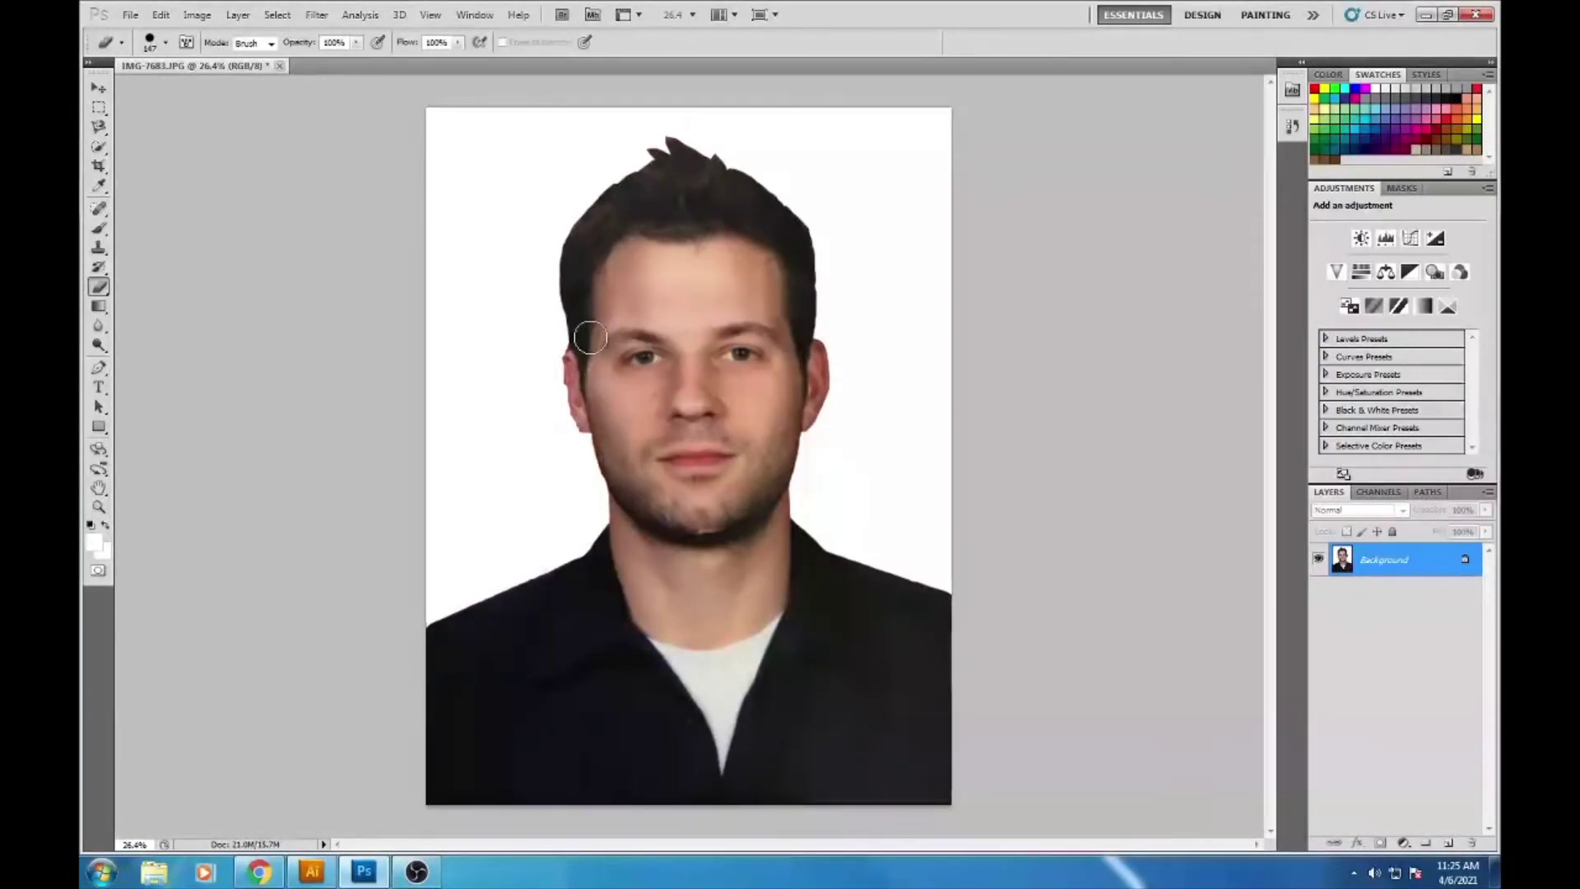
- Reduce the eraser brush size for touching up the outline around the man's ear and jaw
scroll(590, 338, "up", 3)
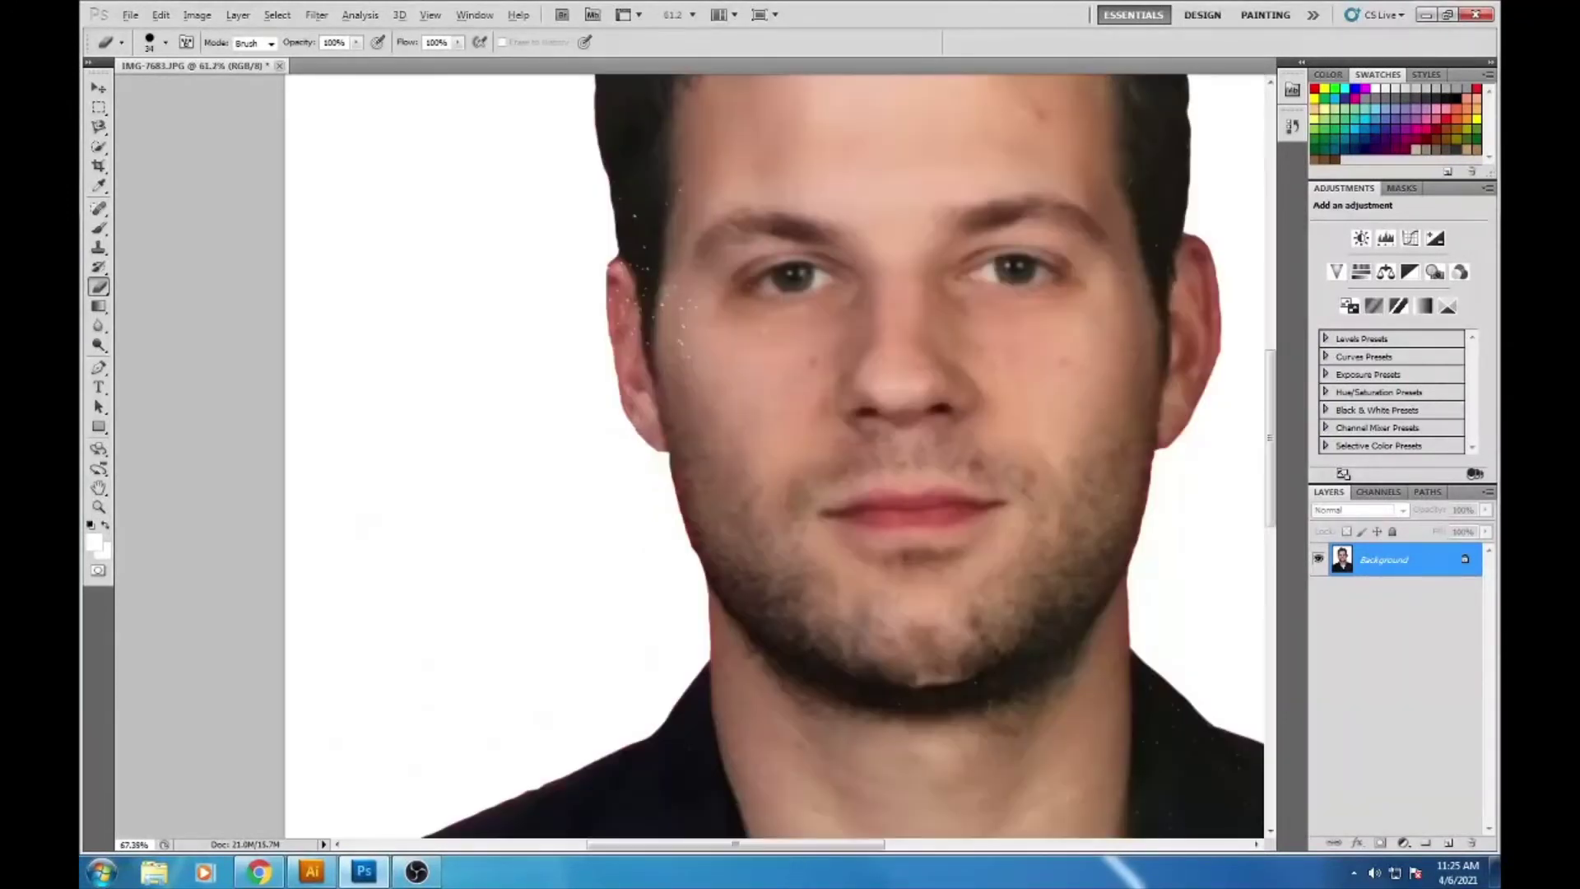
scroll(613, 276, "up", 4)
left_click(166, 42)
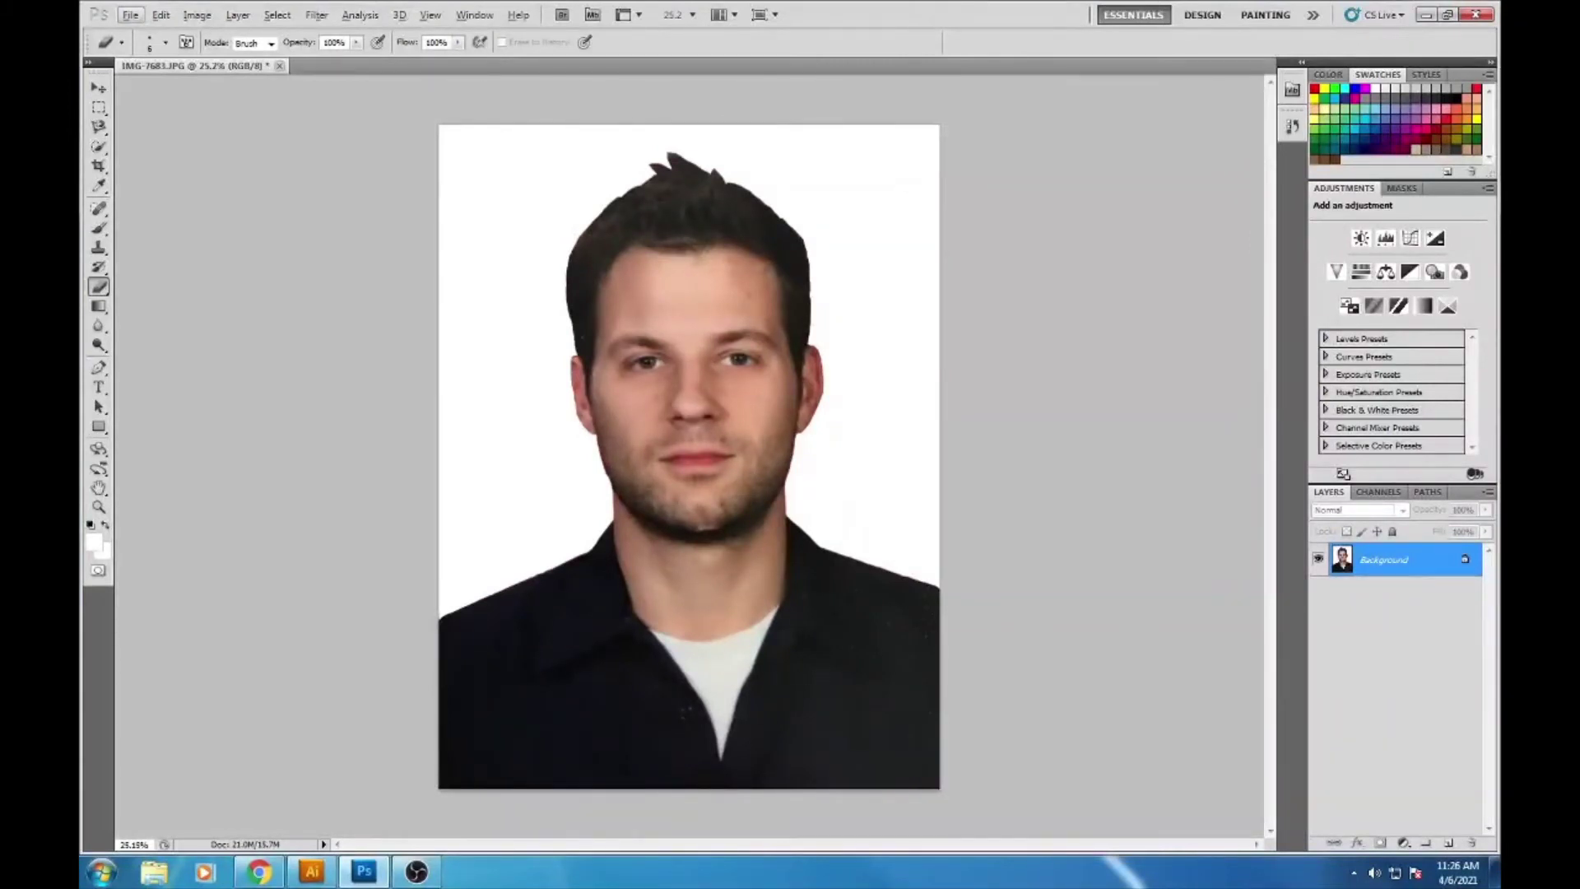
- Save the edited portrait to the desktop as a Photoshop PSD file named Mr Gooooood
key("ctrl+shift+s")
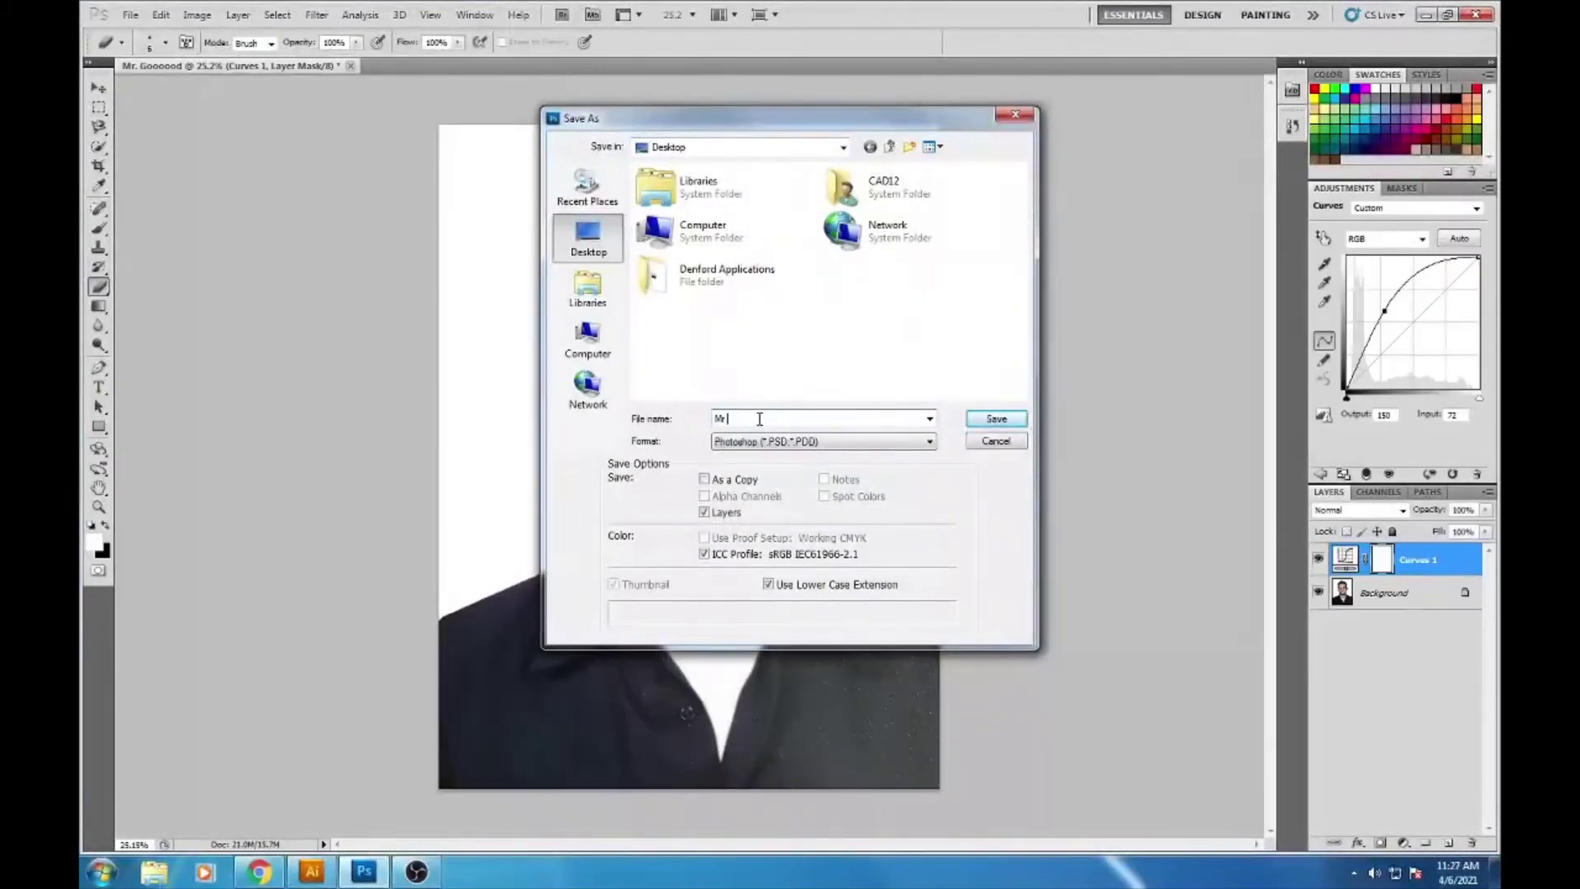
type("Goooood")
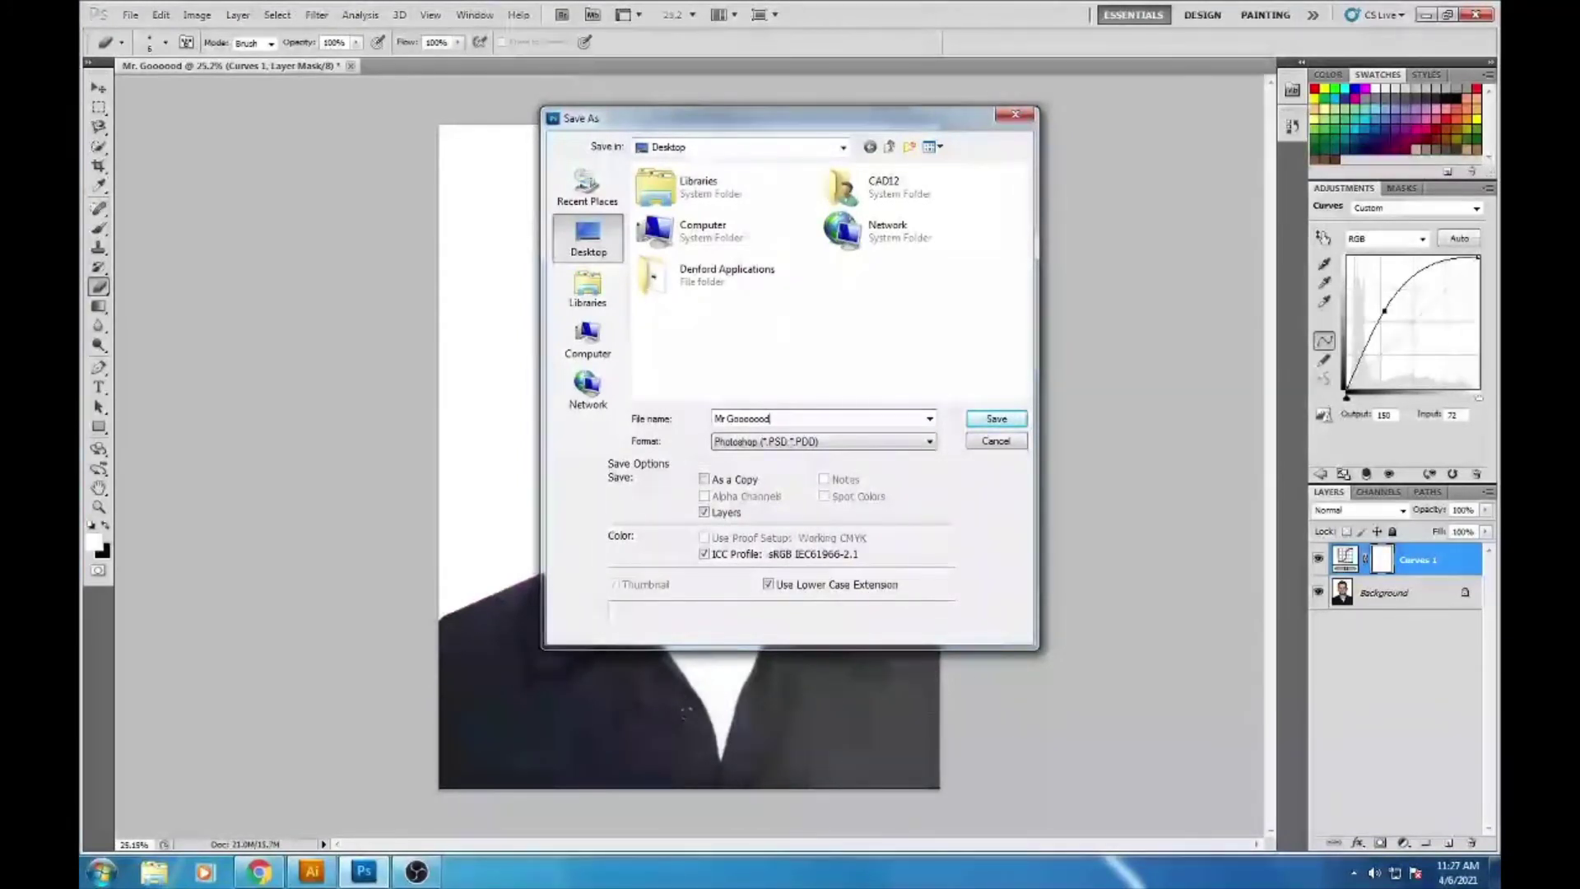
key("Return")
- Switch to Illustrator and create a new 24 x 18 in document named Mr G Photo Engraving
left_click(129, 14)
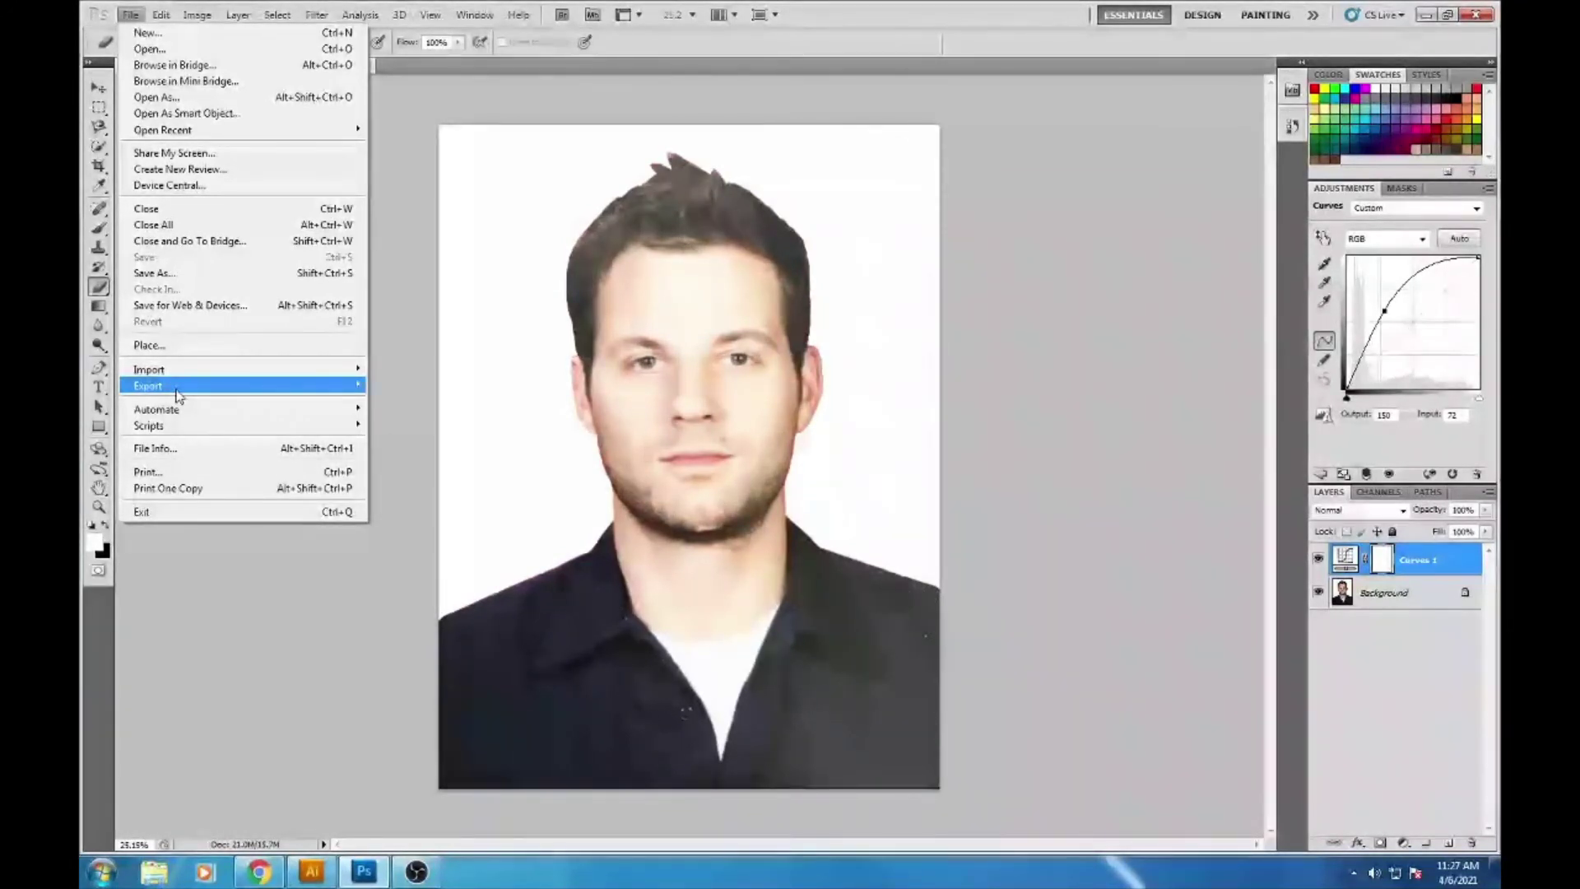
left_click(1427, 16)
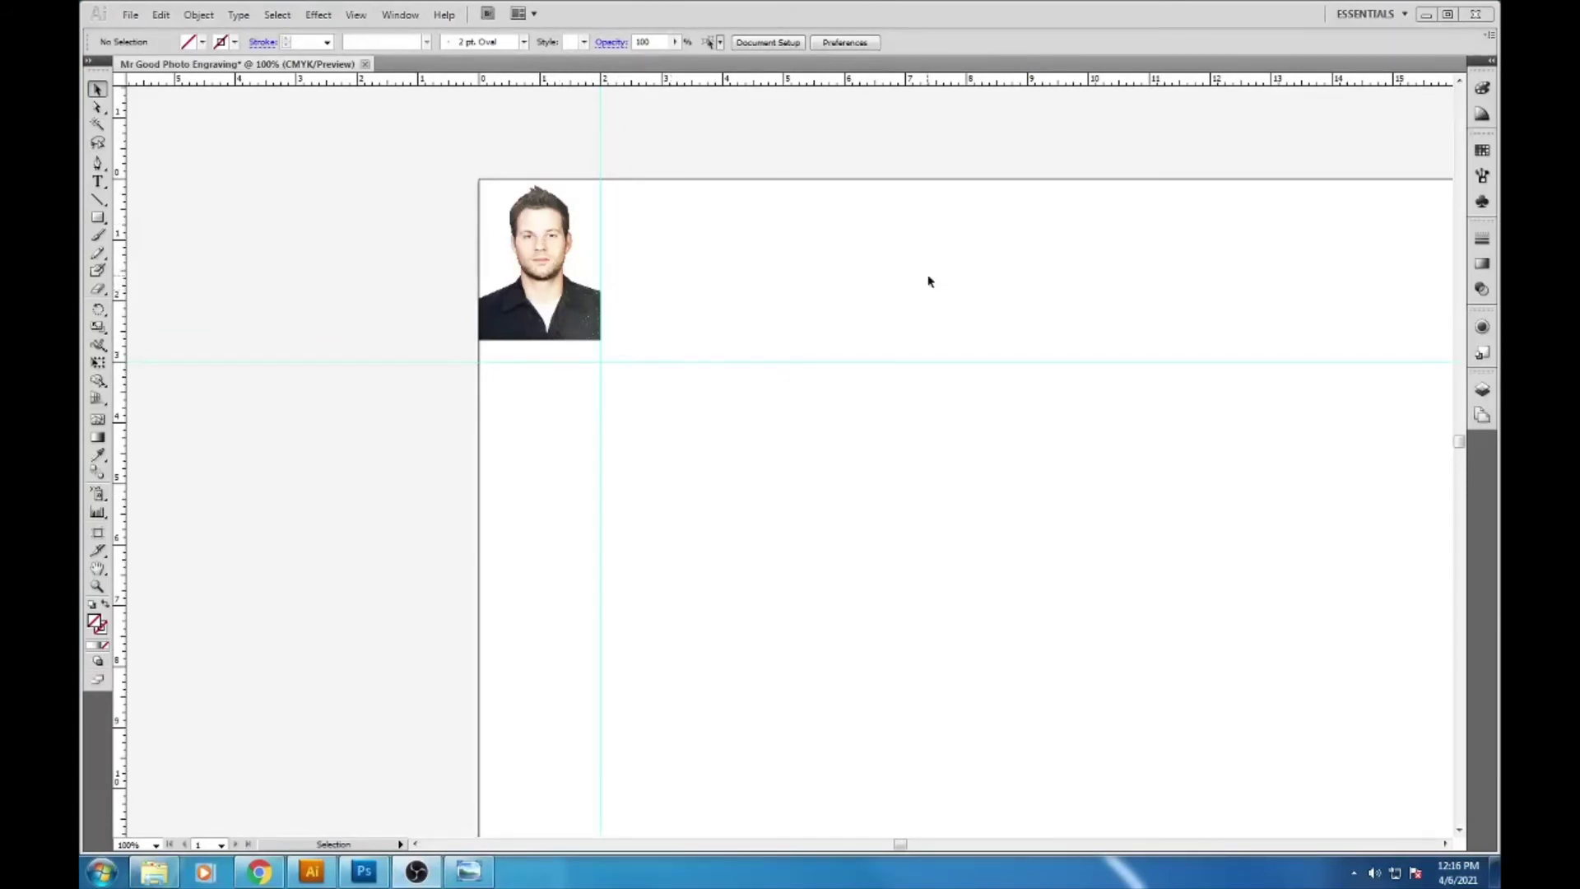
left_click(132, 15)
left_click(156, 34)
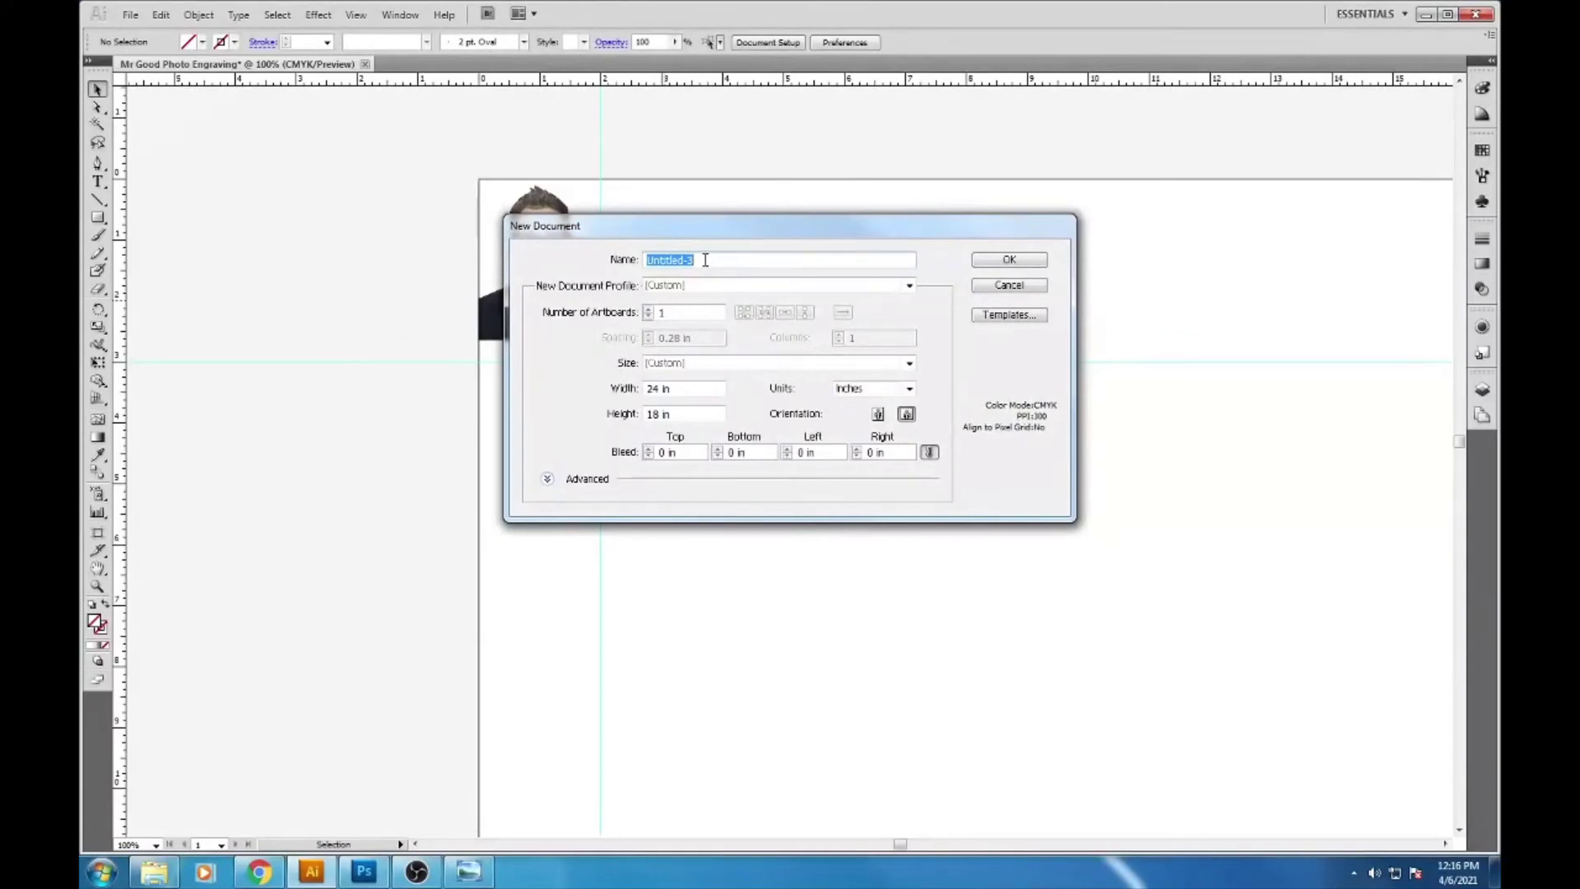
type("Mr G Ph")
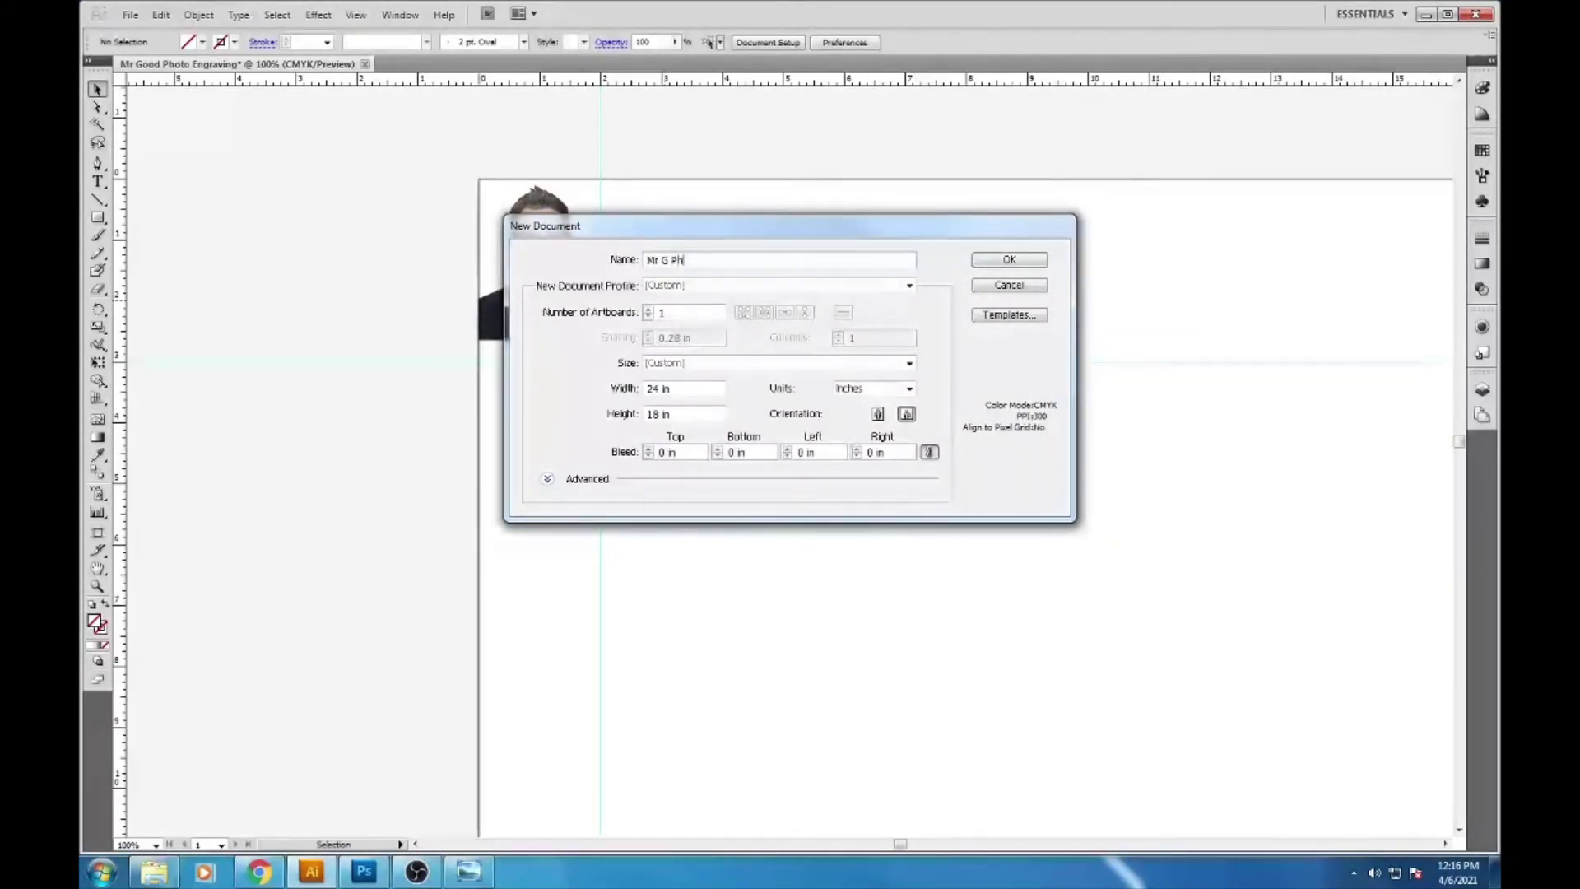
type("oto Engraving")
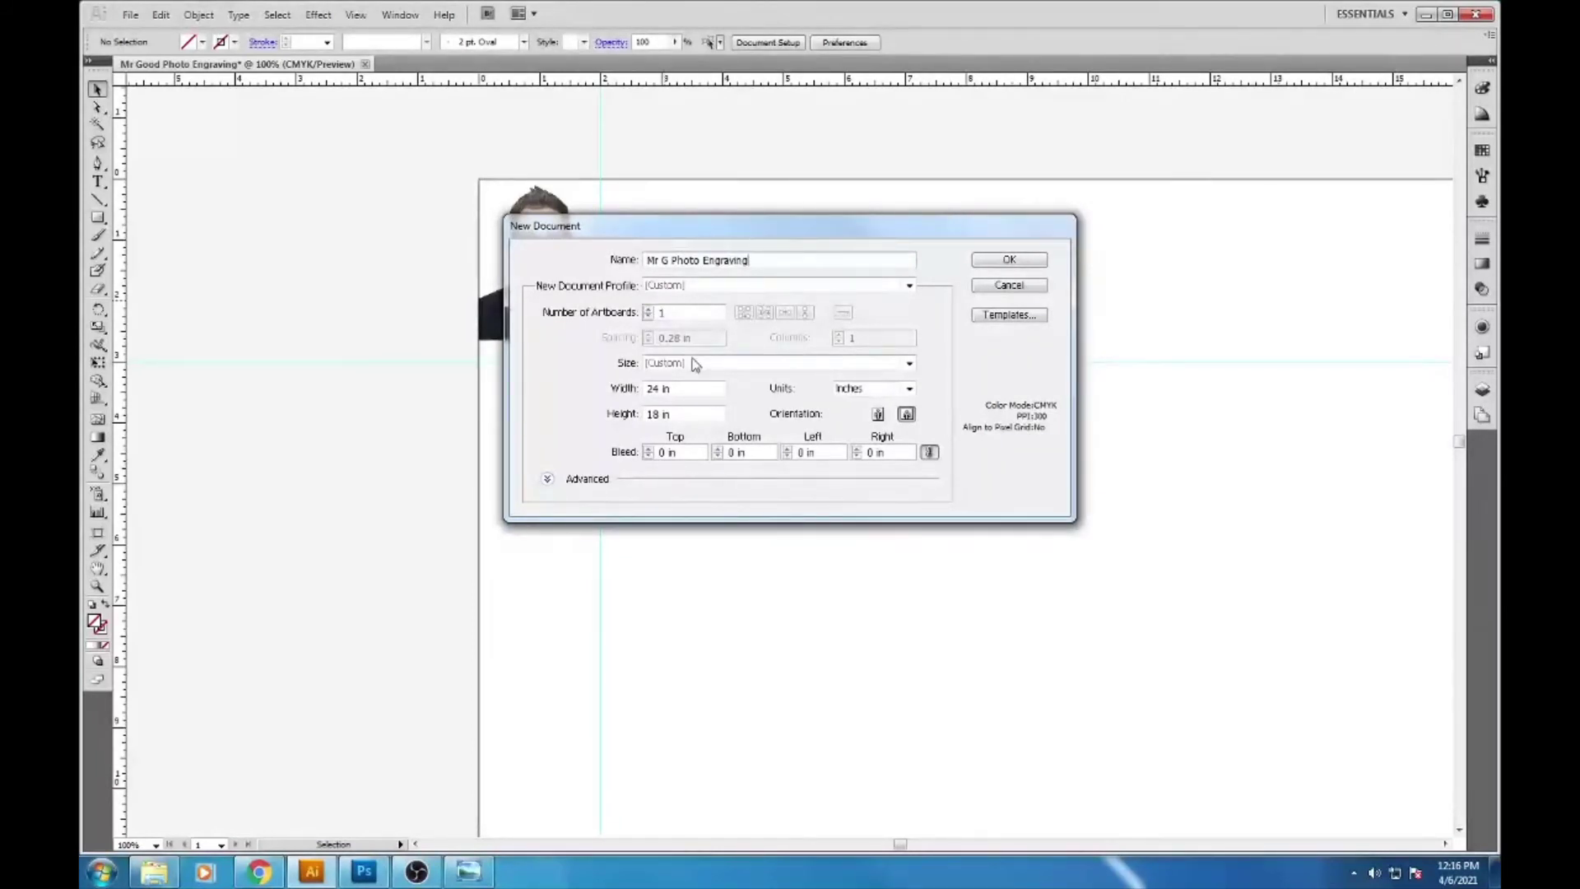
left_click(1010, 261)
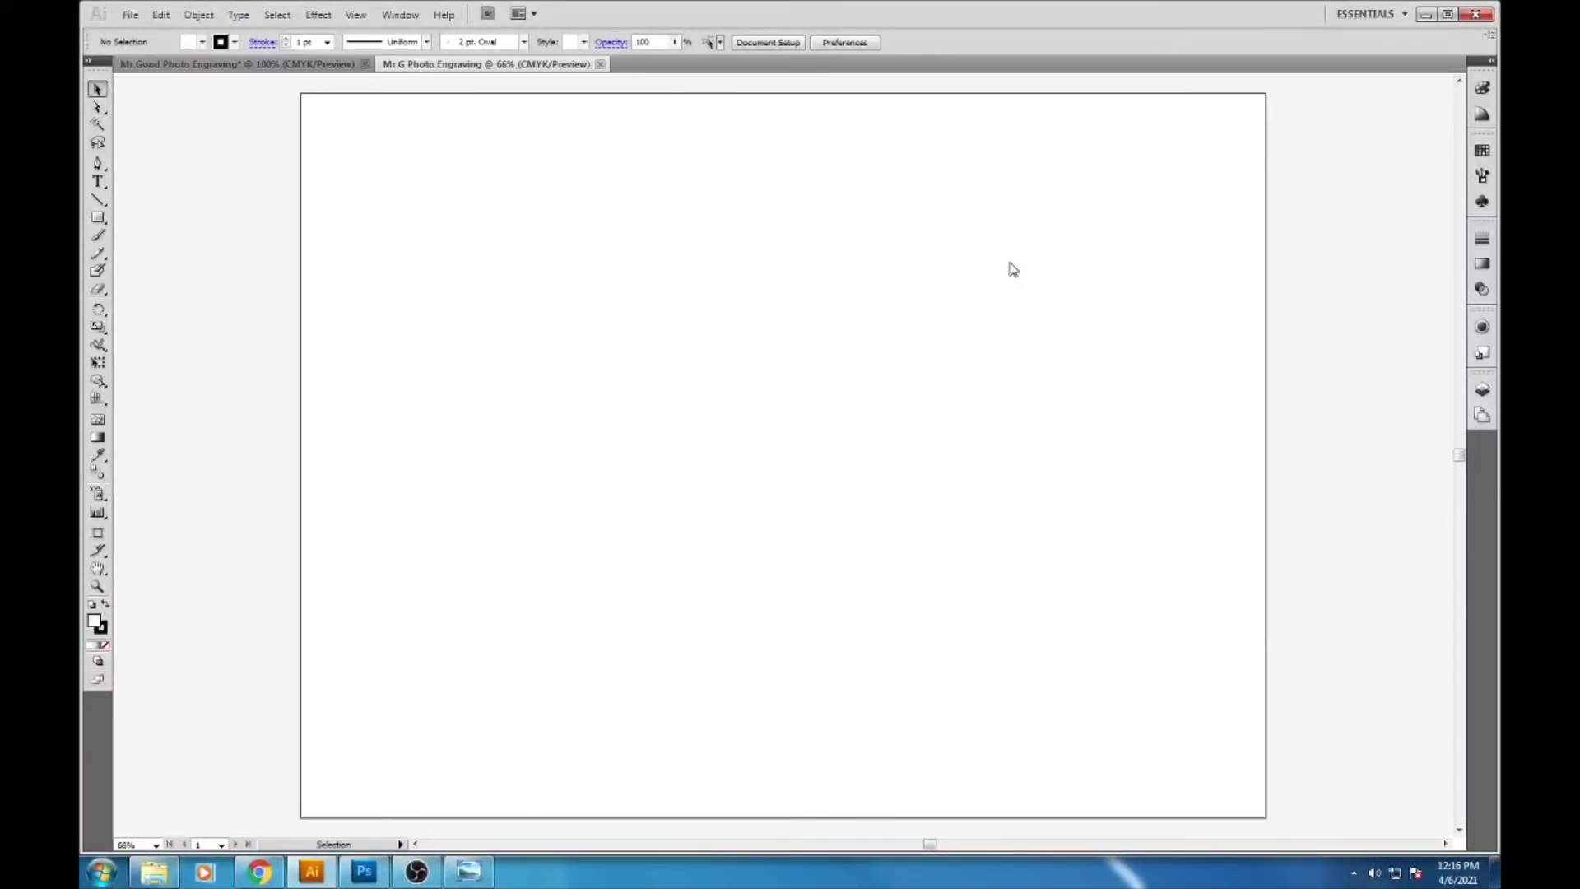
- Show the rulers and add a horizontal guide positioned at Y 3 in
key("ctrl+r")
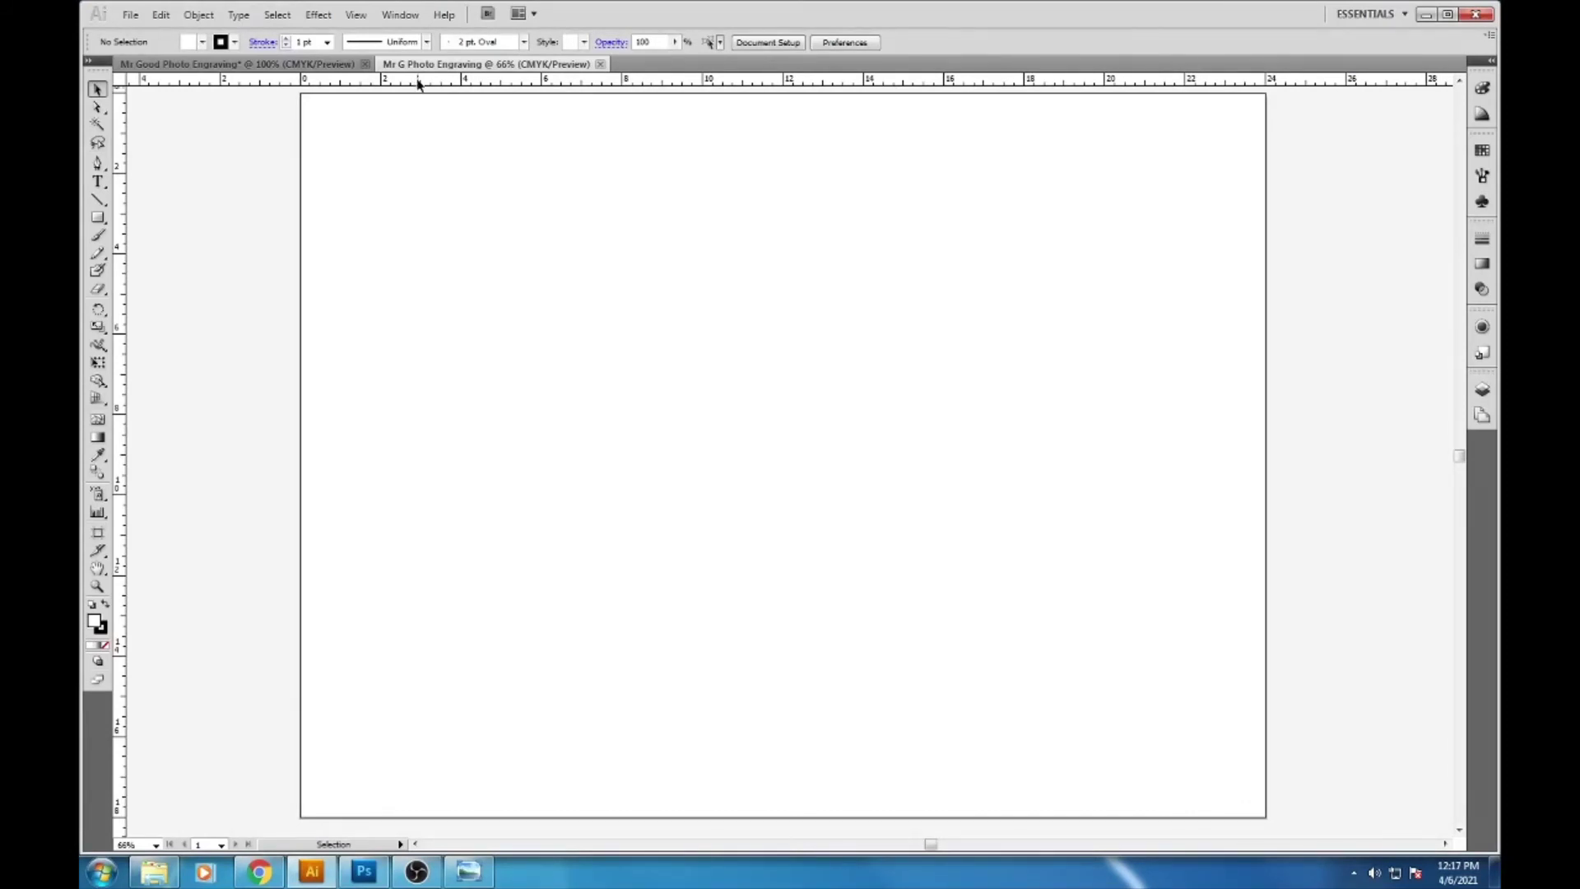
left_click_drag(418, 83, 420, 94)
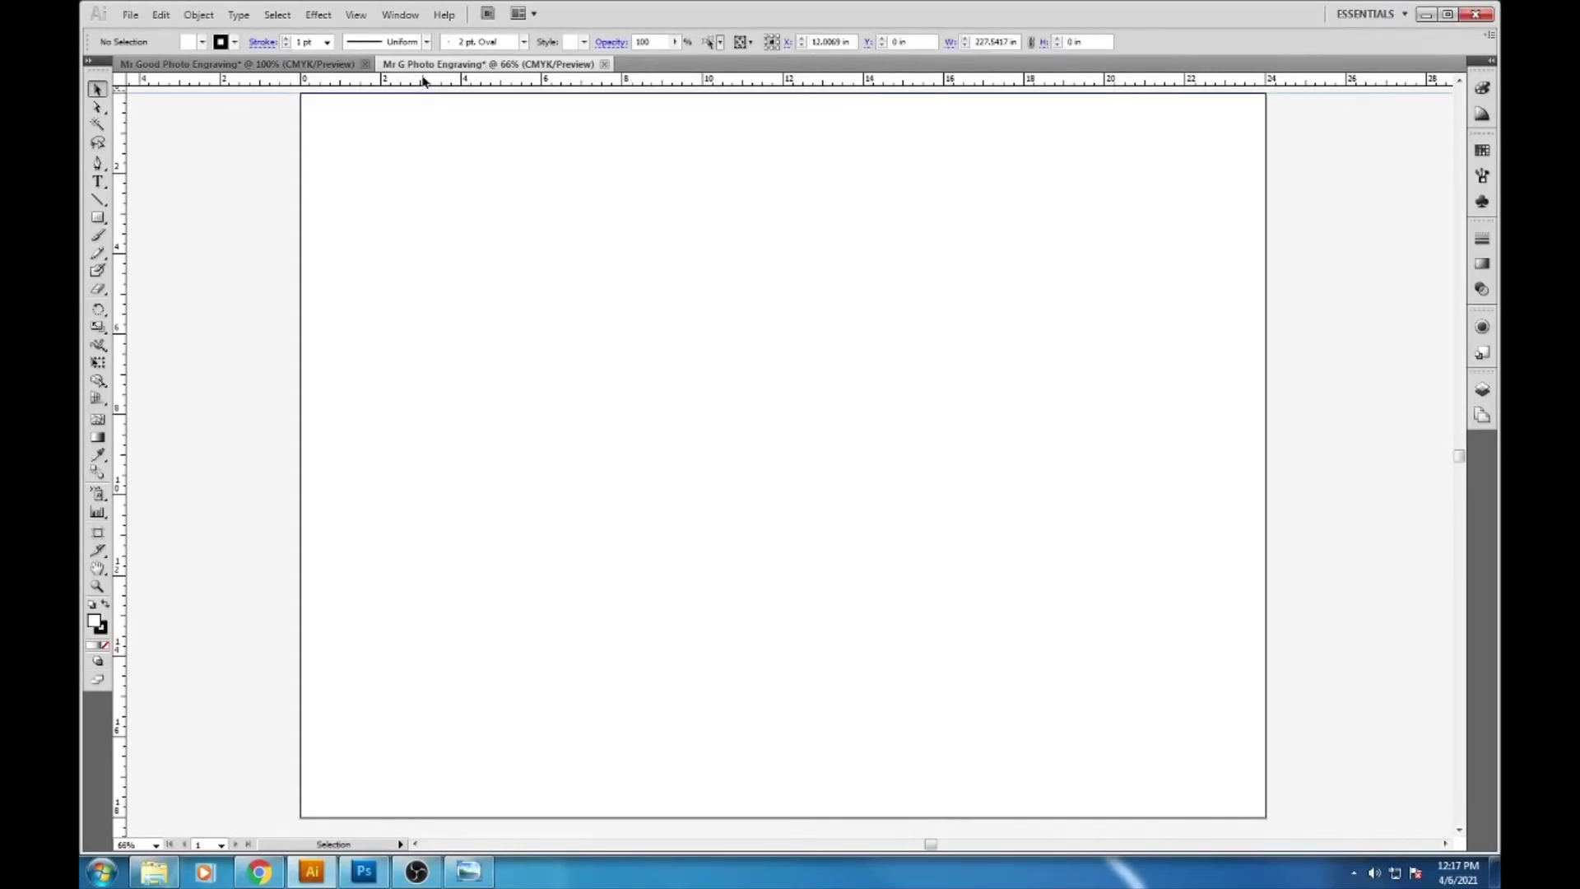
left_click(913, 41)
type("2")
key("Return")
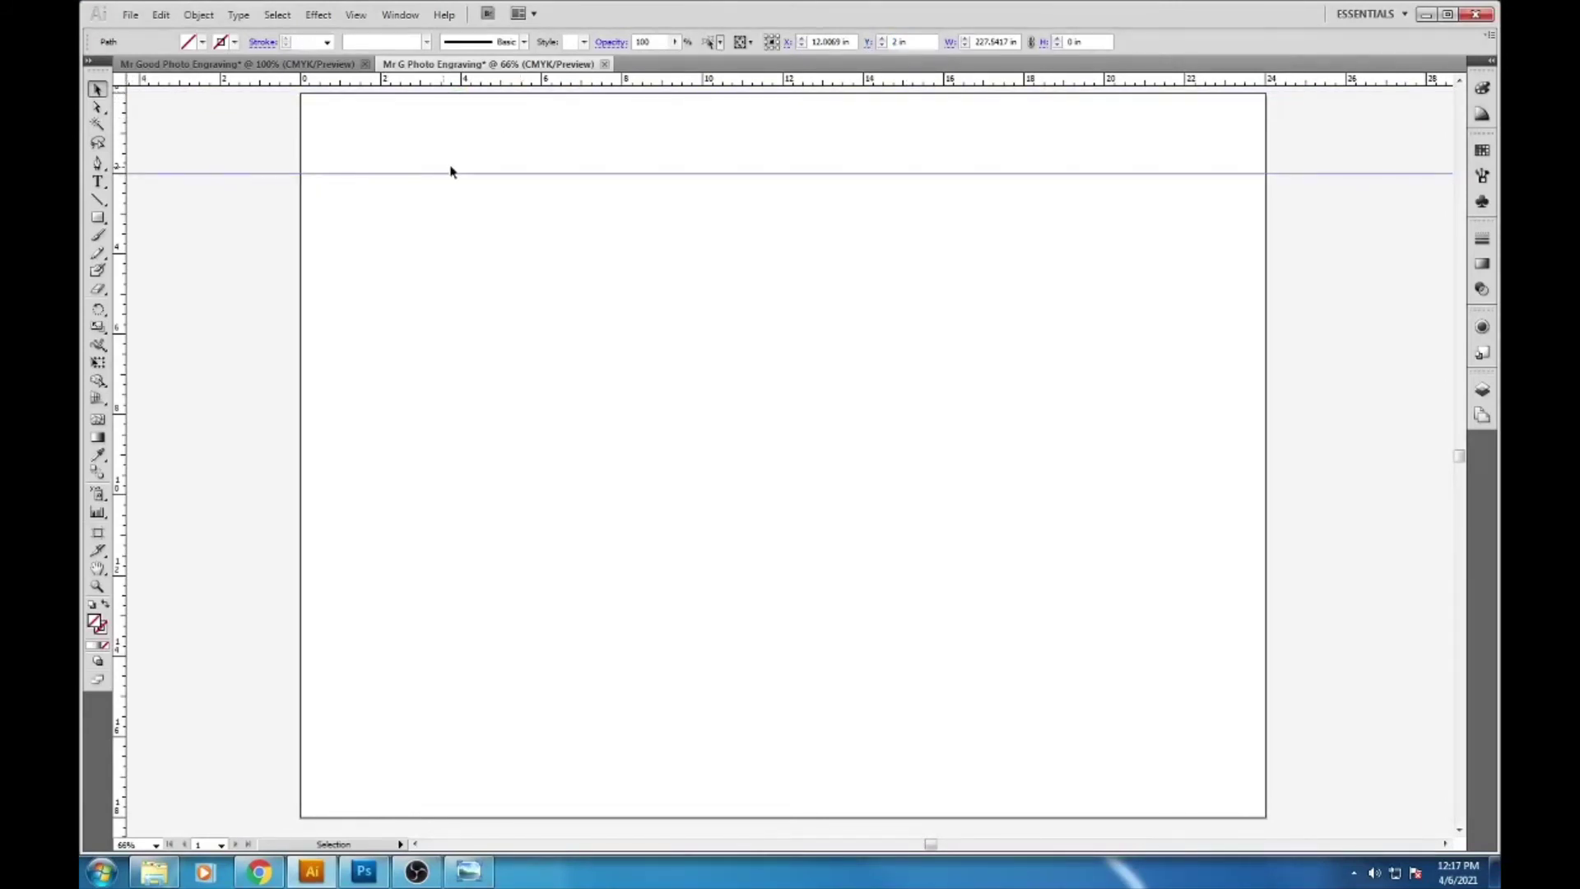
double_click(897, 42)
type("3")
key("Return")
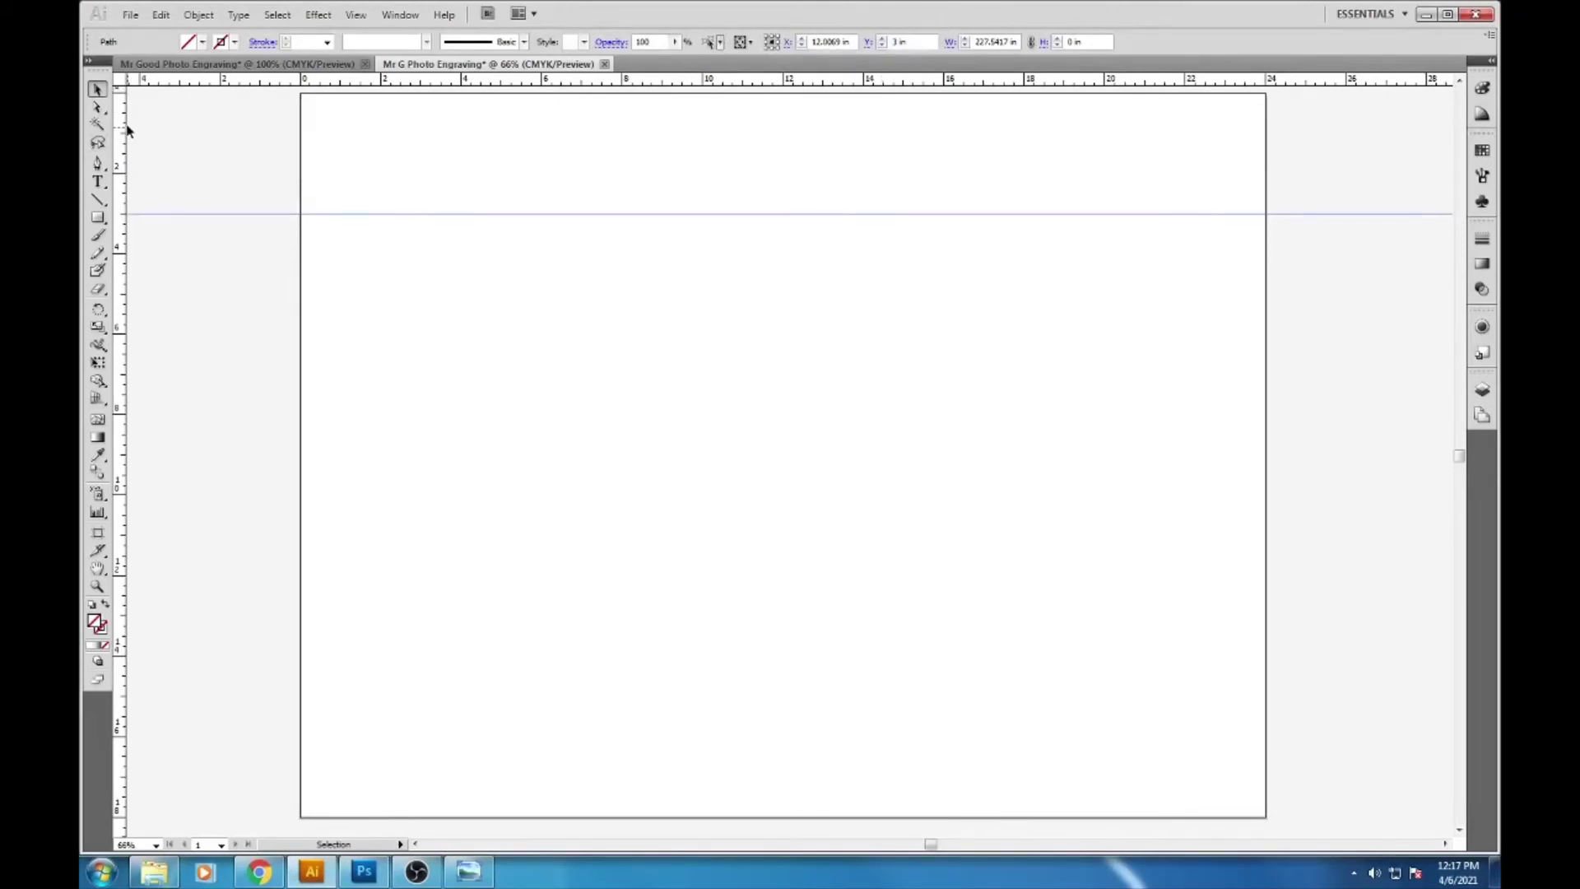
- Add a vertical guide positioned at X 2 in
left_click_drag(116, 136, 302, 136)
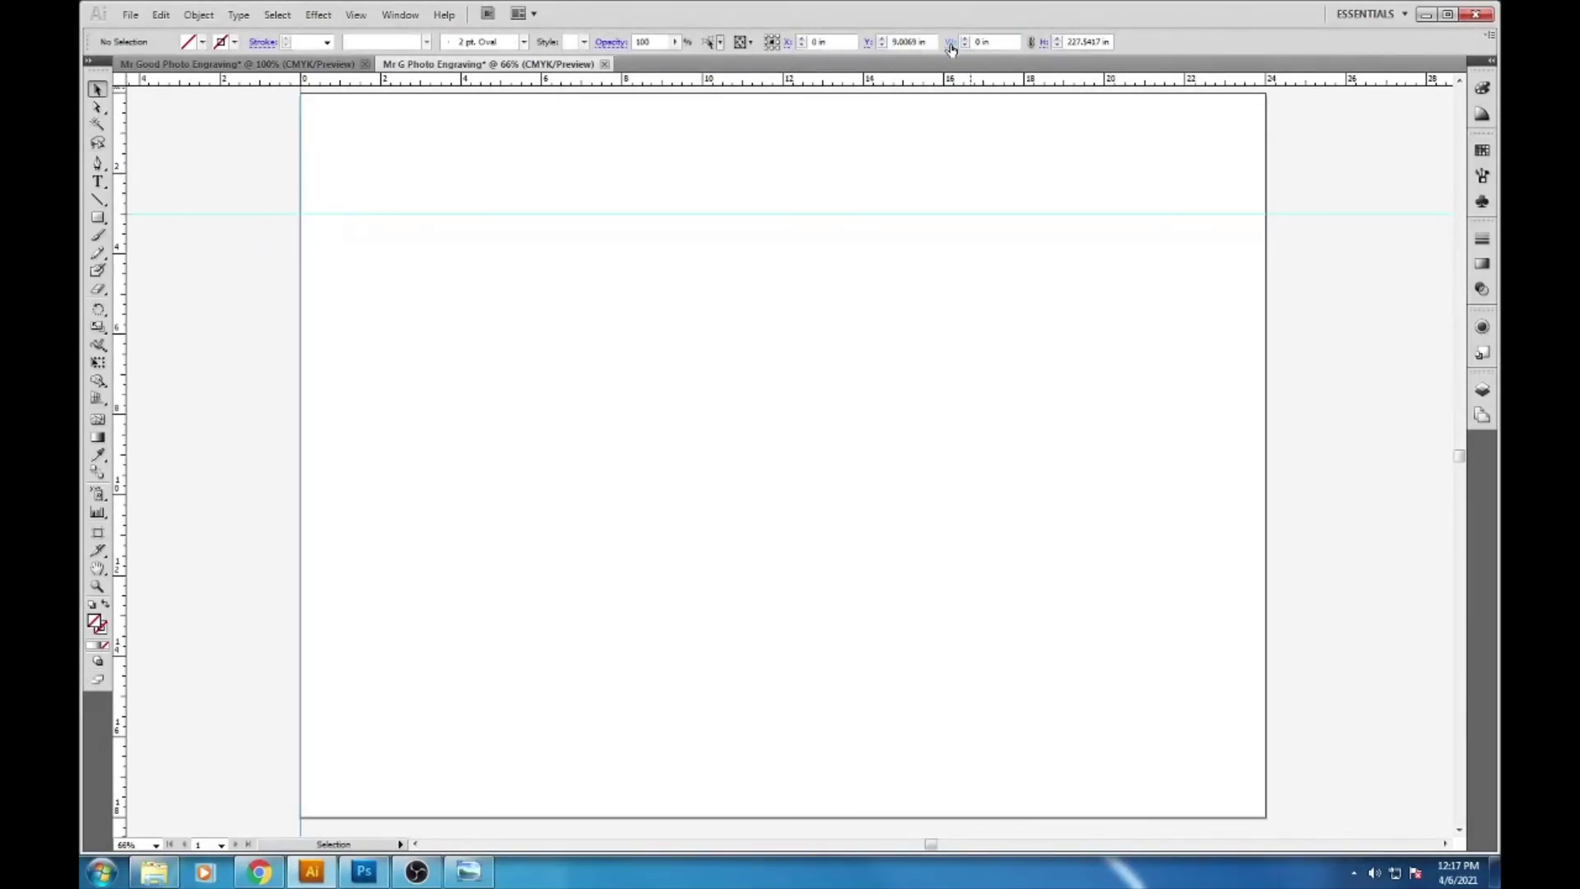
left_click_drag(837, 41, 786, 41)
type("2")
key("Return")
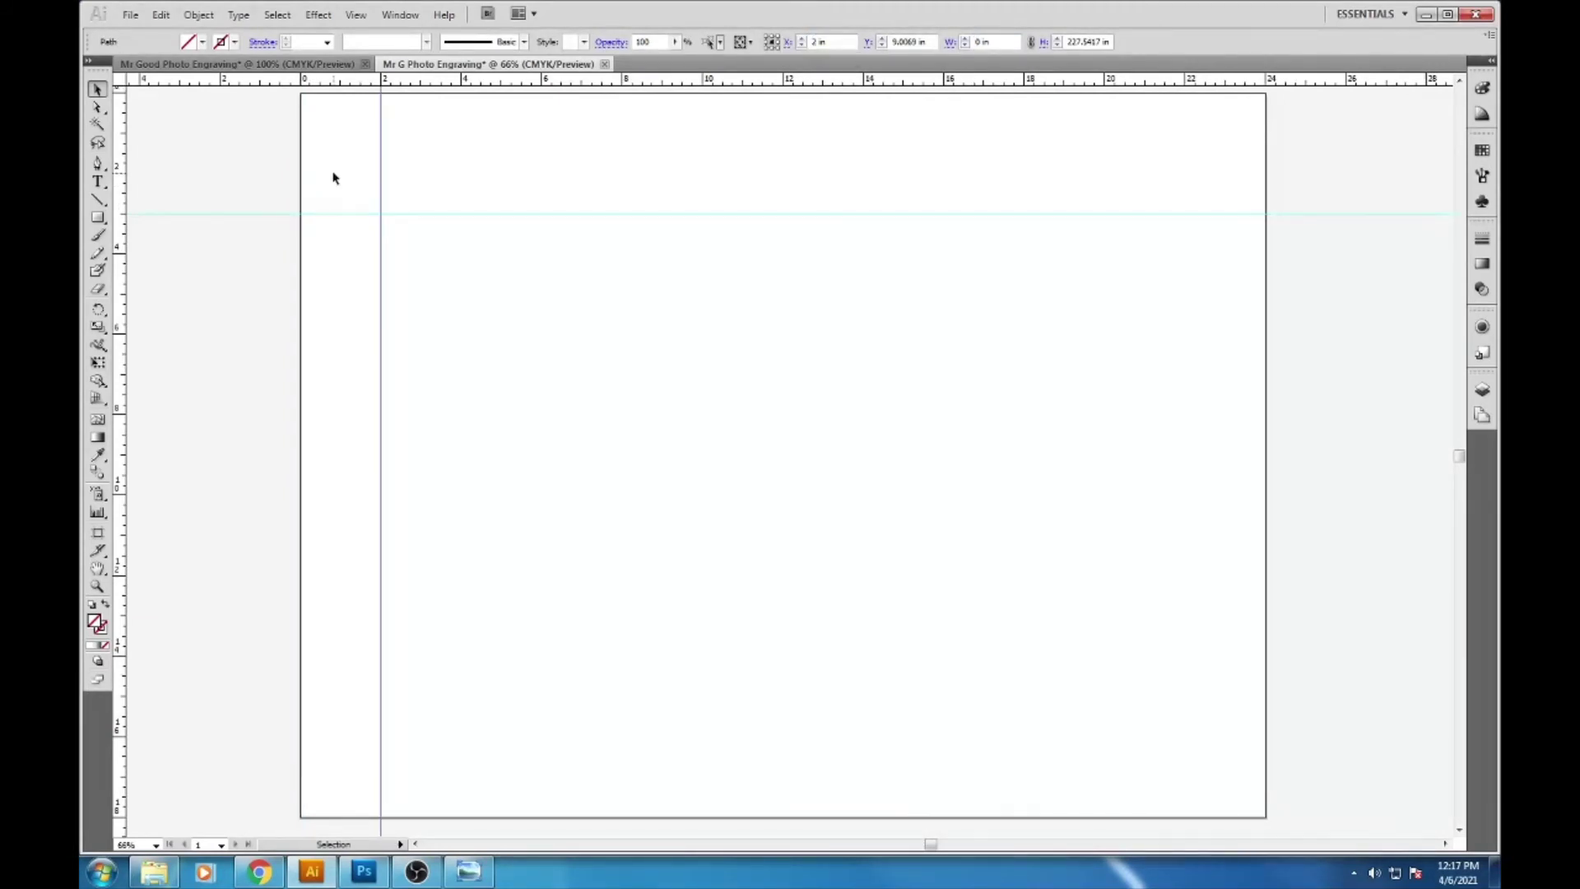
- Place the Mr Gooooood JPEG from the desktop into the document as a linked image
left_click(130, 15)
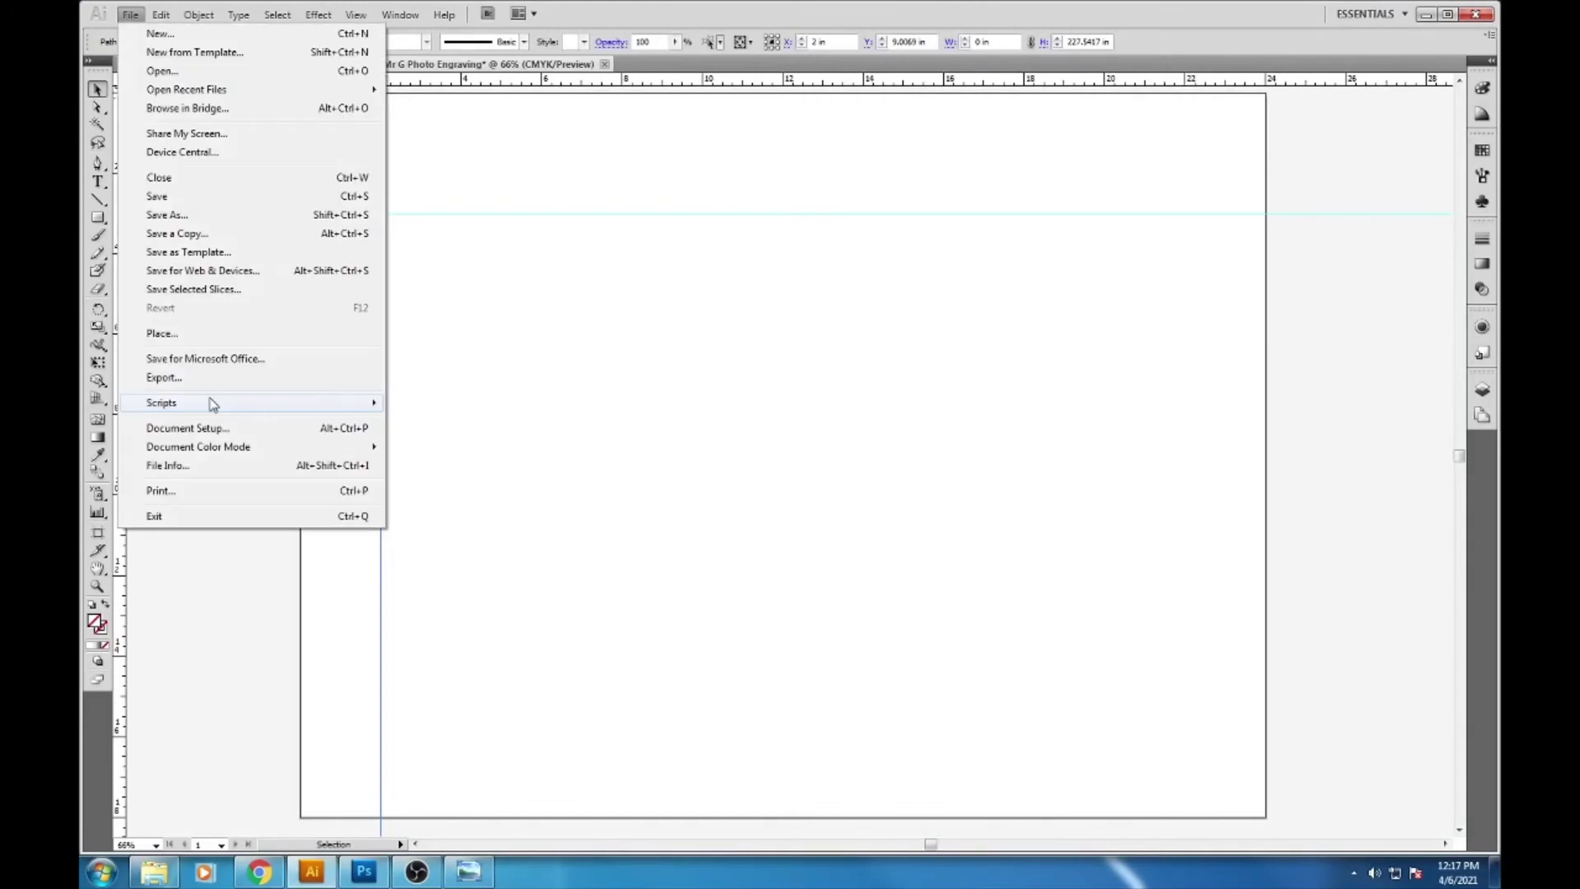
left_click(162, 333)
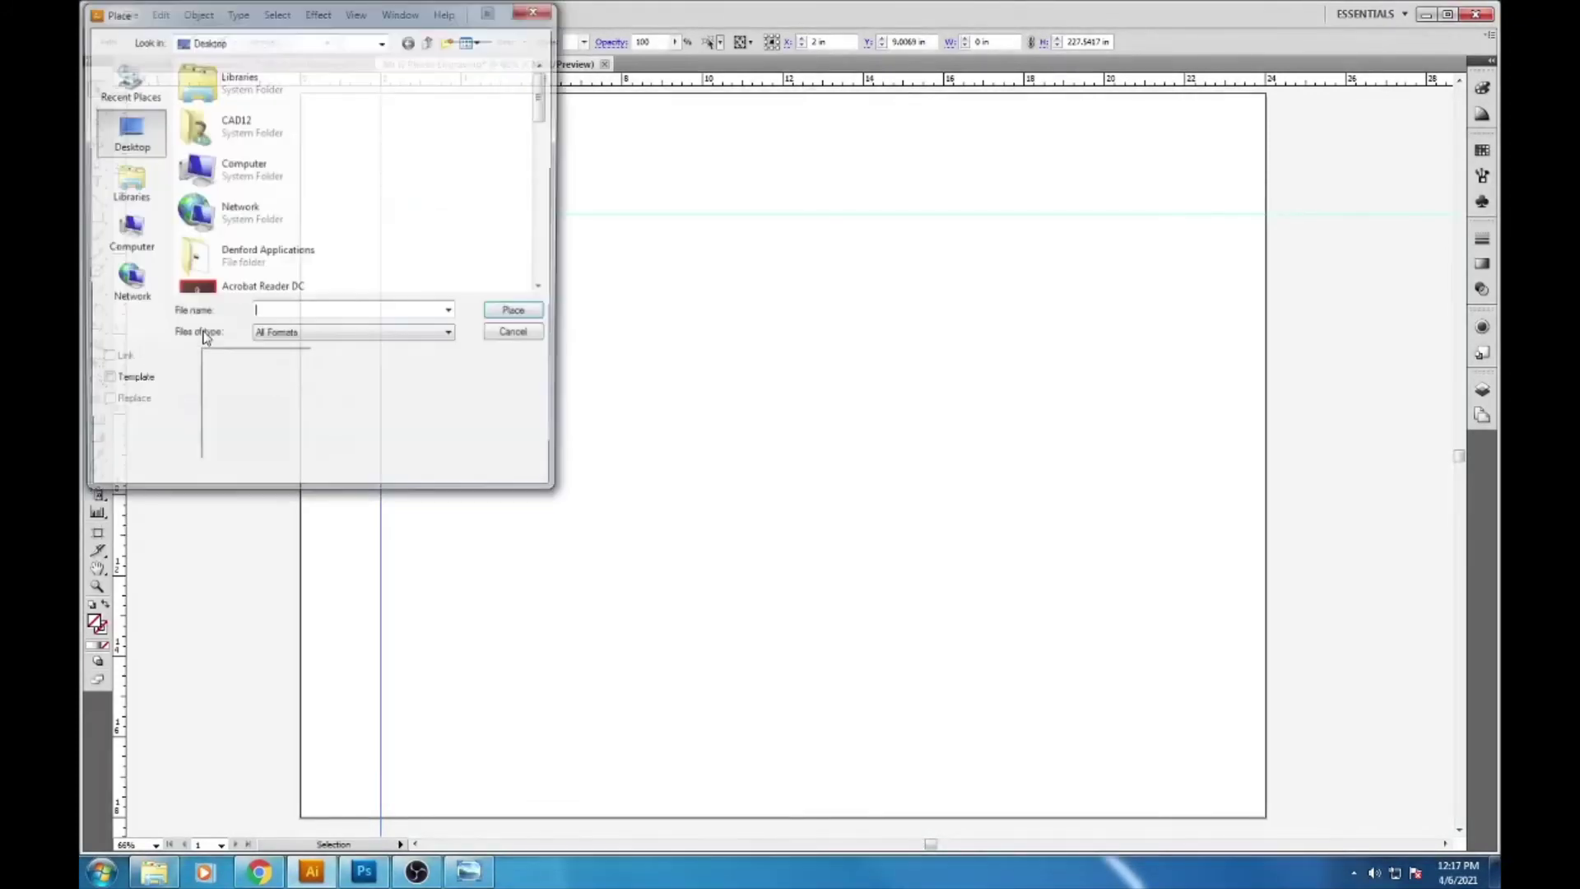
left_click_drag(544, 105, 544, 247)
left_click(271, 156)
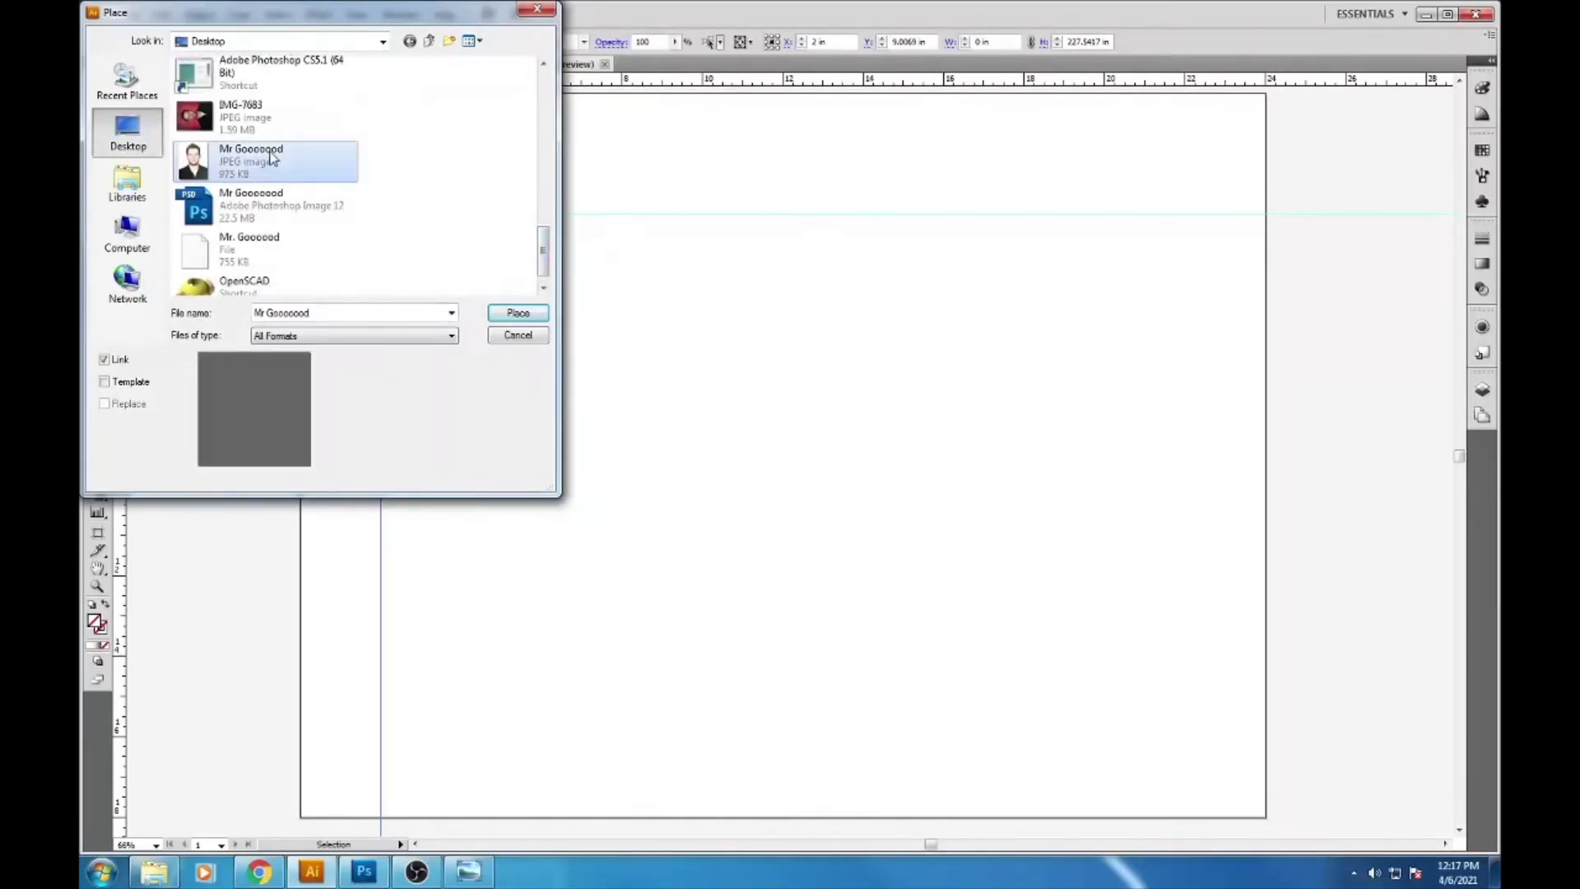
left_click(517, 313)
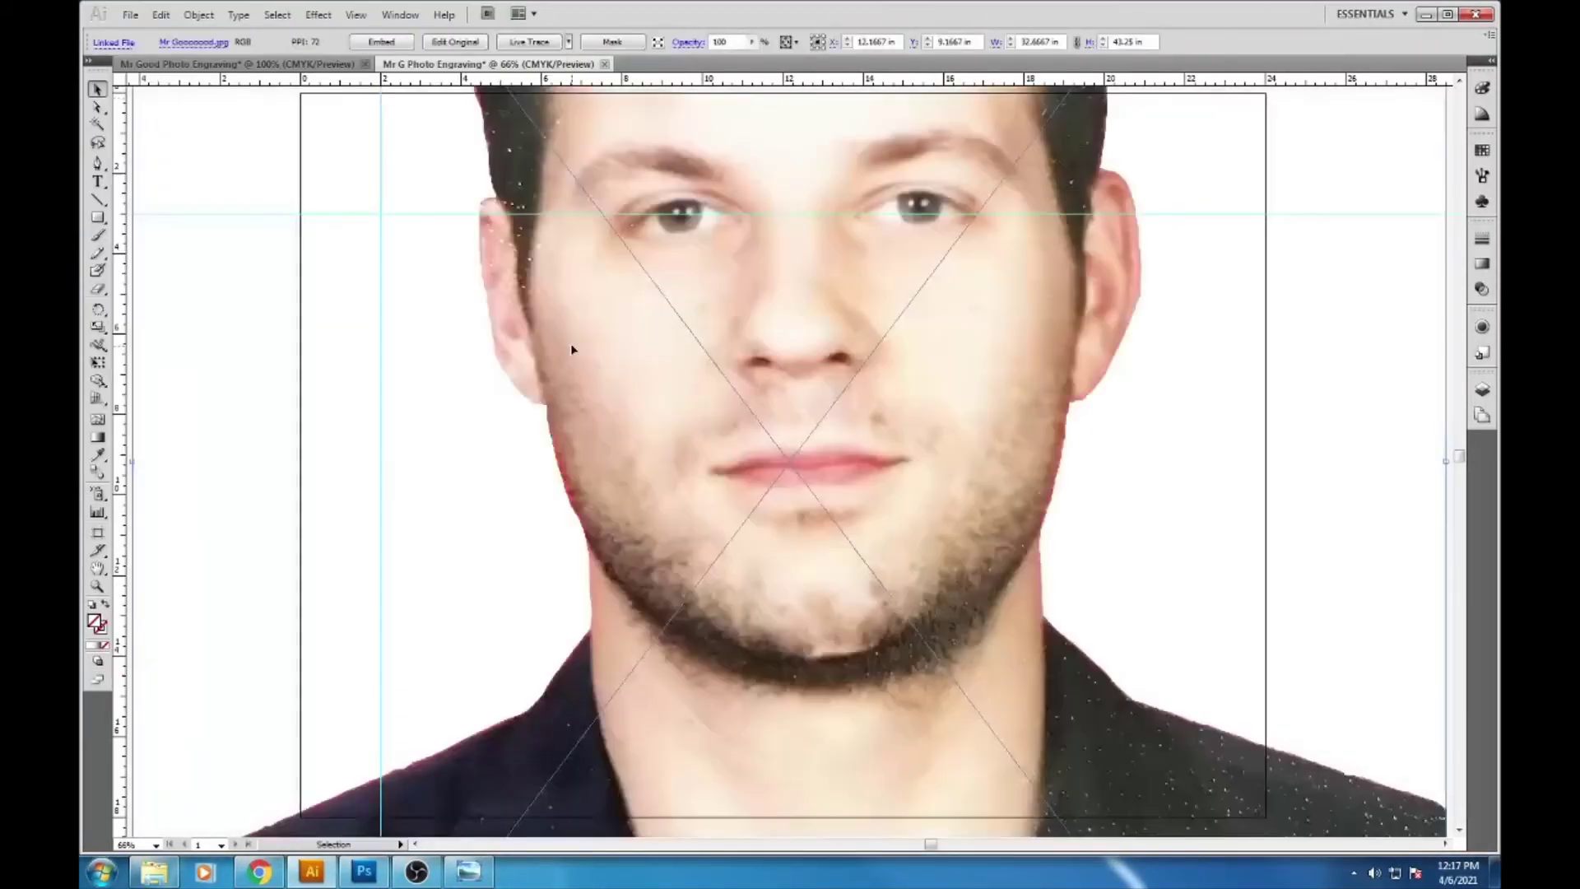
- Scale the placed portrait proportionally to about 6.4 x 8.5 in and move it near the artboard's upper-left corner
key("ctrl+0")
key("alt")
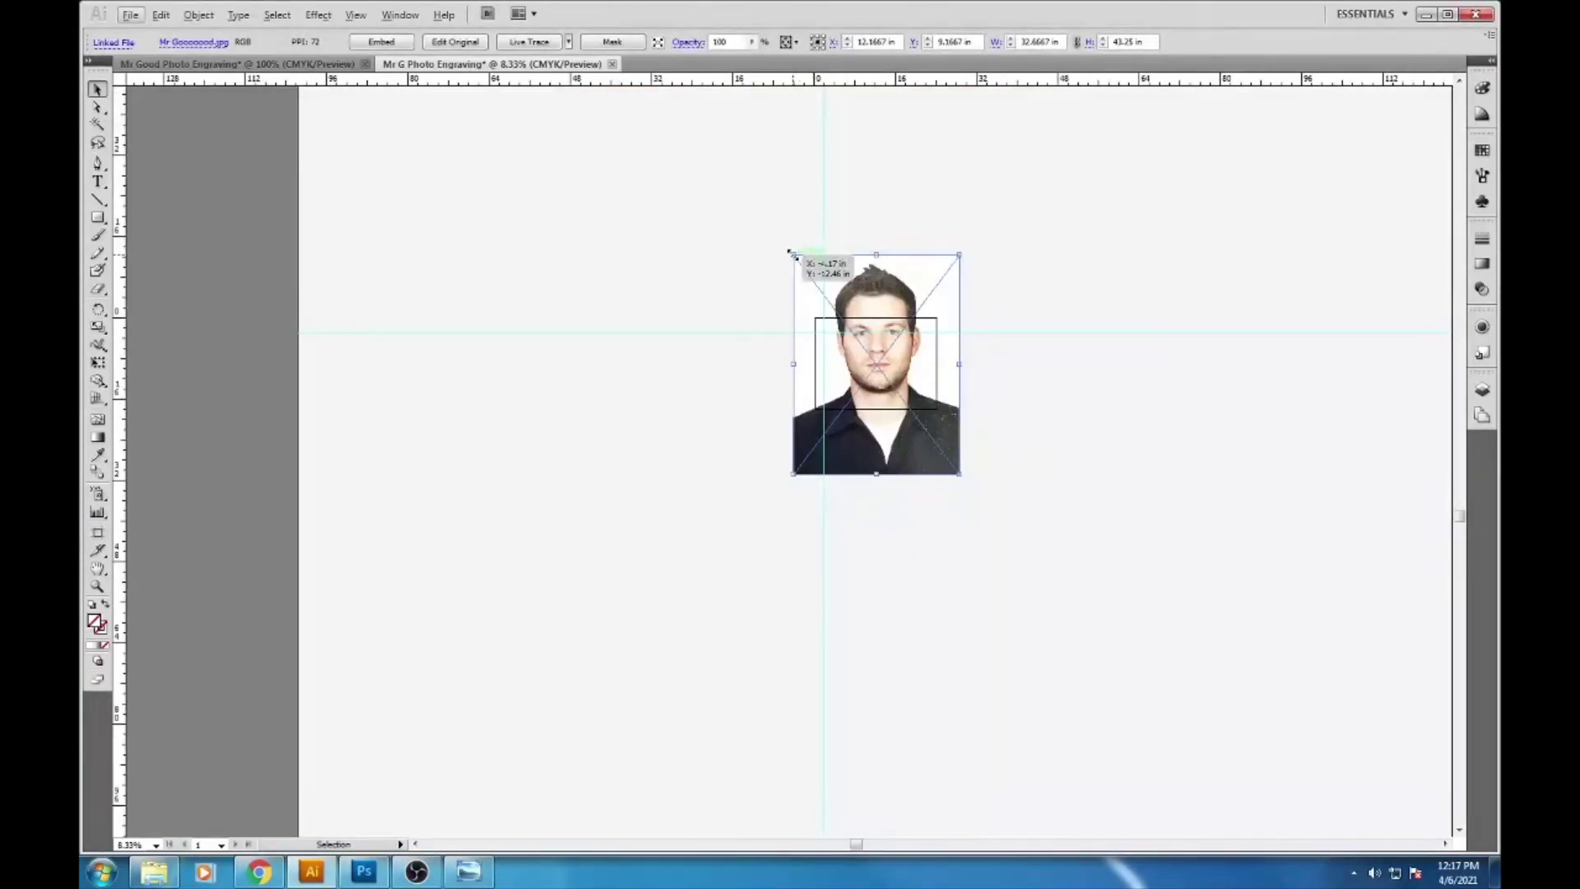
key("shift")
left_click_drag(791, 252, 923, 430)
left_click_drag(944, 450, 835, 345)
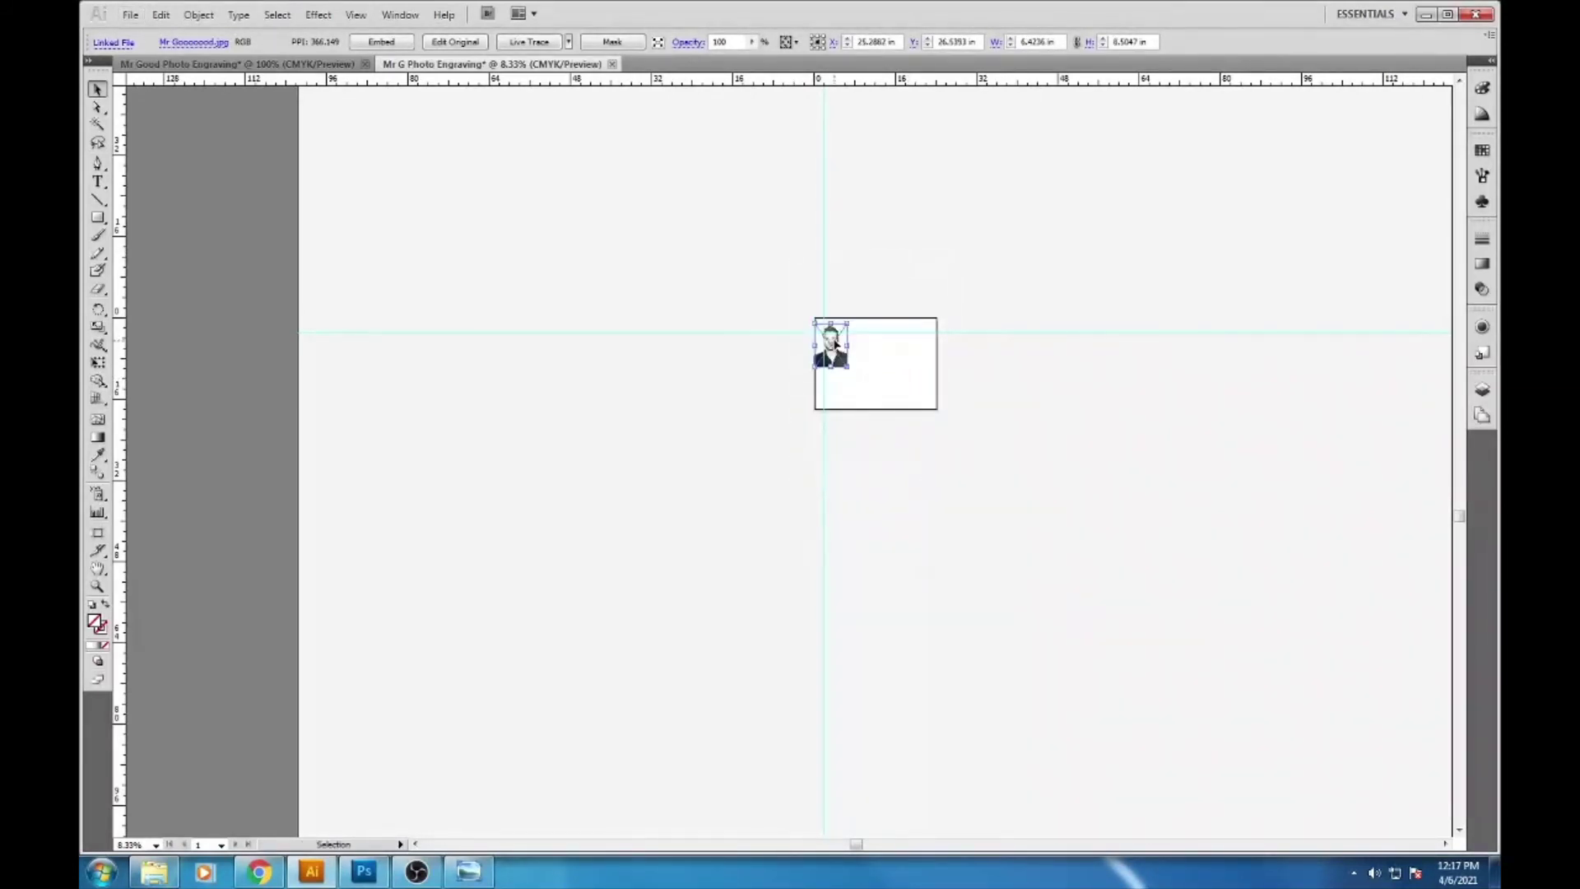
- Align the portrait to the artboard's upper-left corner, scale it proportionally to 2 in wide at the vertical guide, and deselect it
scroll(837, 319, "up", 2)
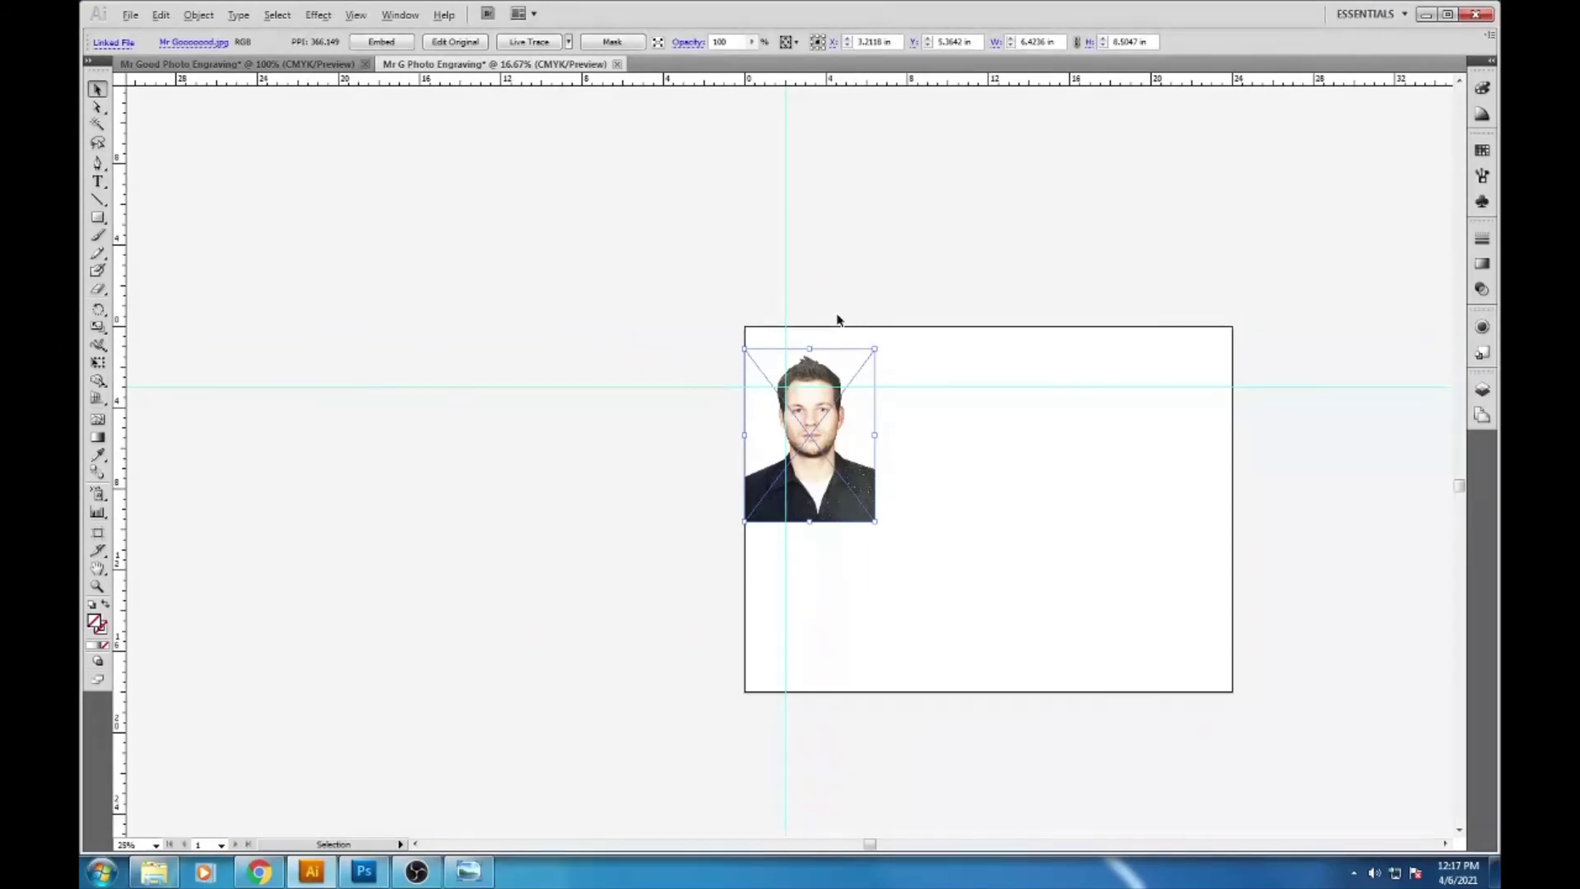
scroll(822, 387, "up", 5)
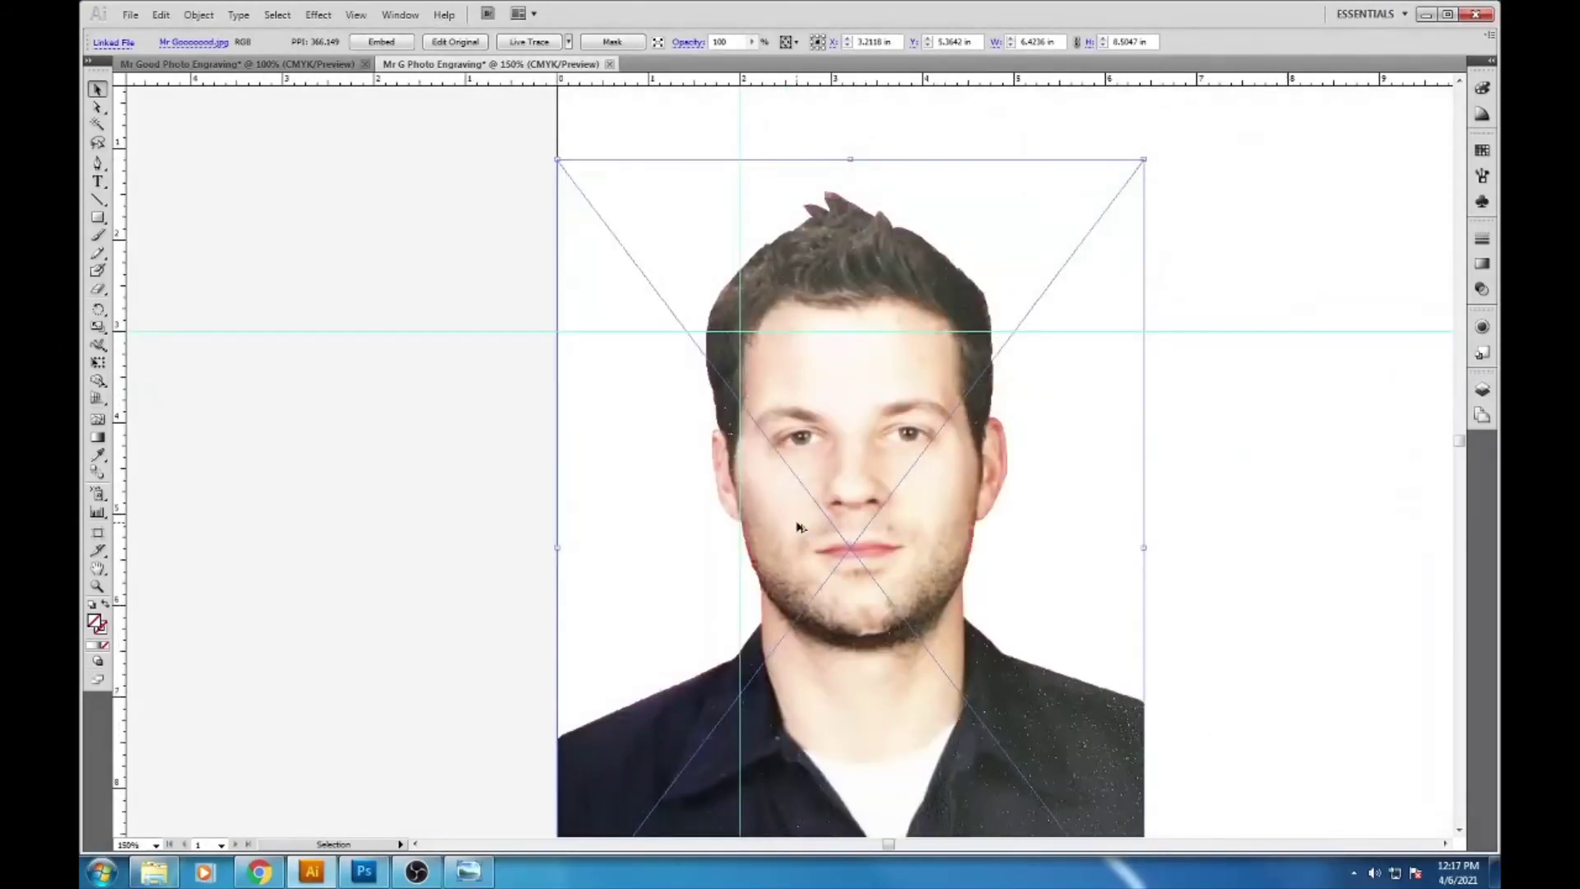
scroll(796, 527, "down", 1)
left_click_drag(808, 375, 809, 308)
left_click_drag(1028, 795, 756, 441)
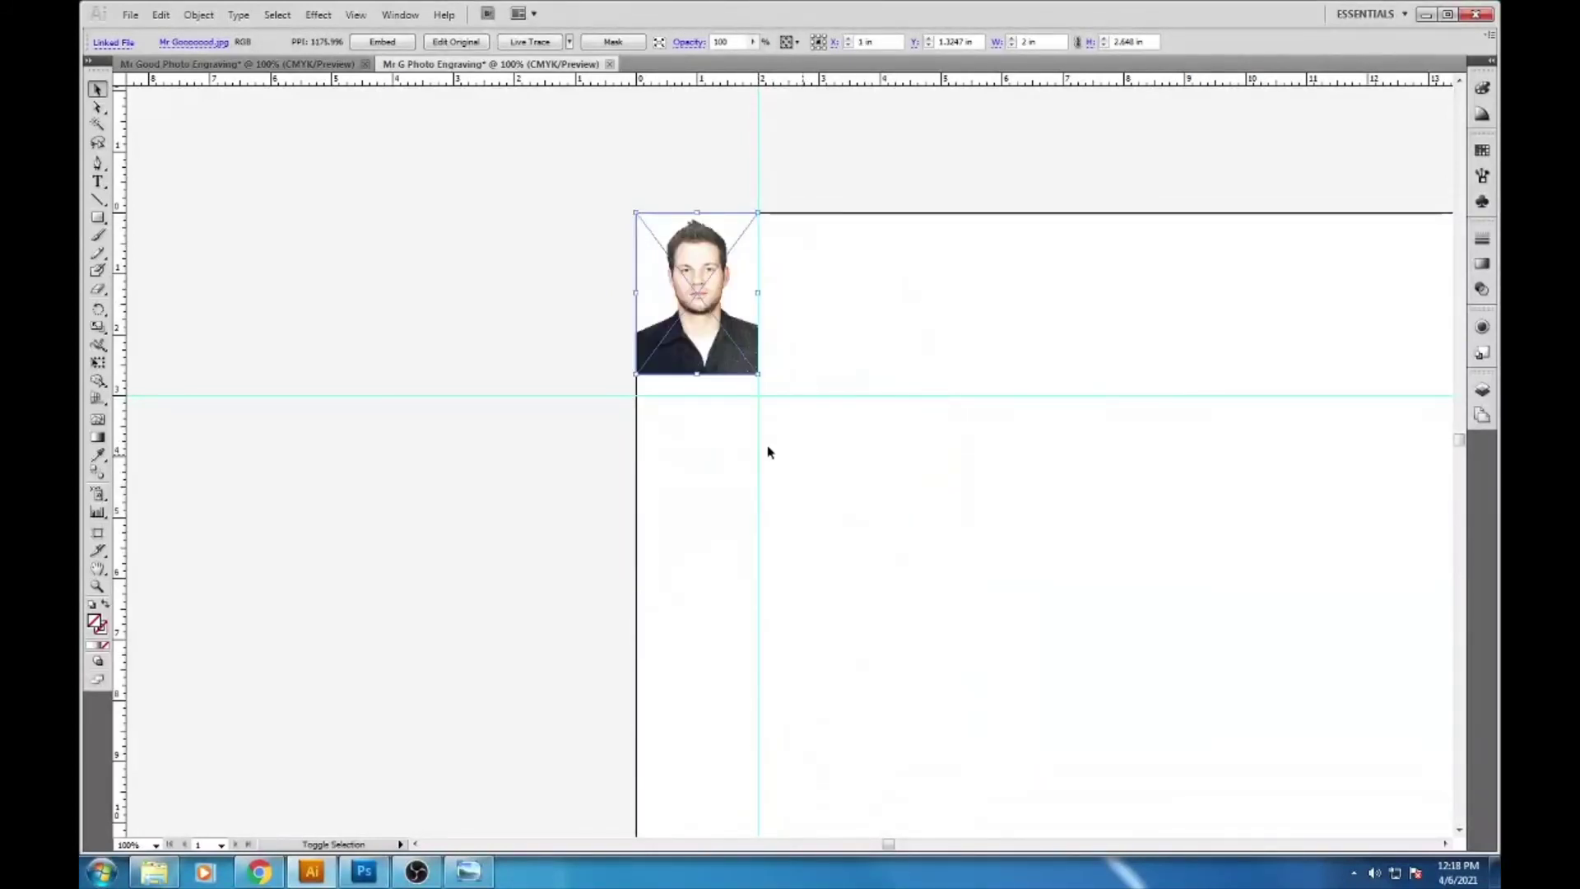
left_click(1093, 328)
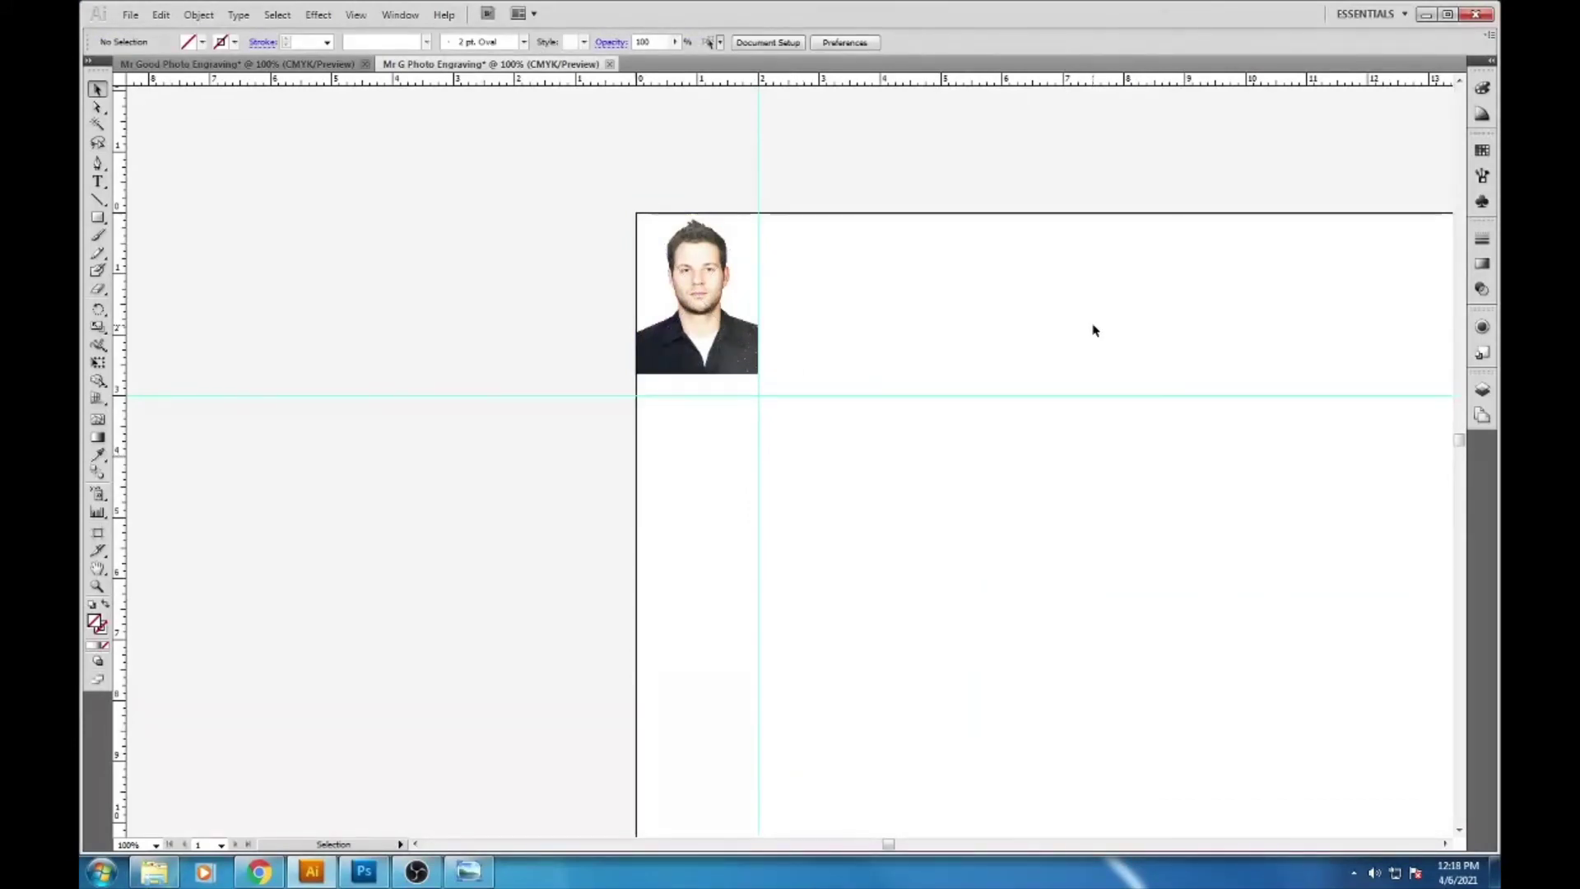
- Open the print settings for the portrait layout and choose Epilog Engraver WinX64 as the printer
scroll(690, 485, "up", 2)
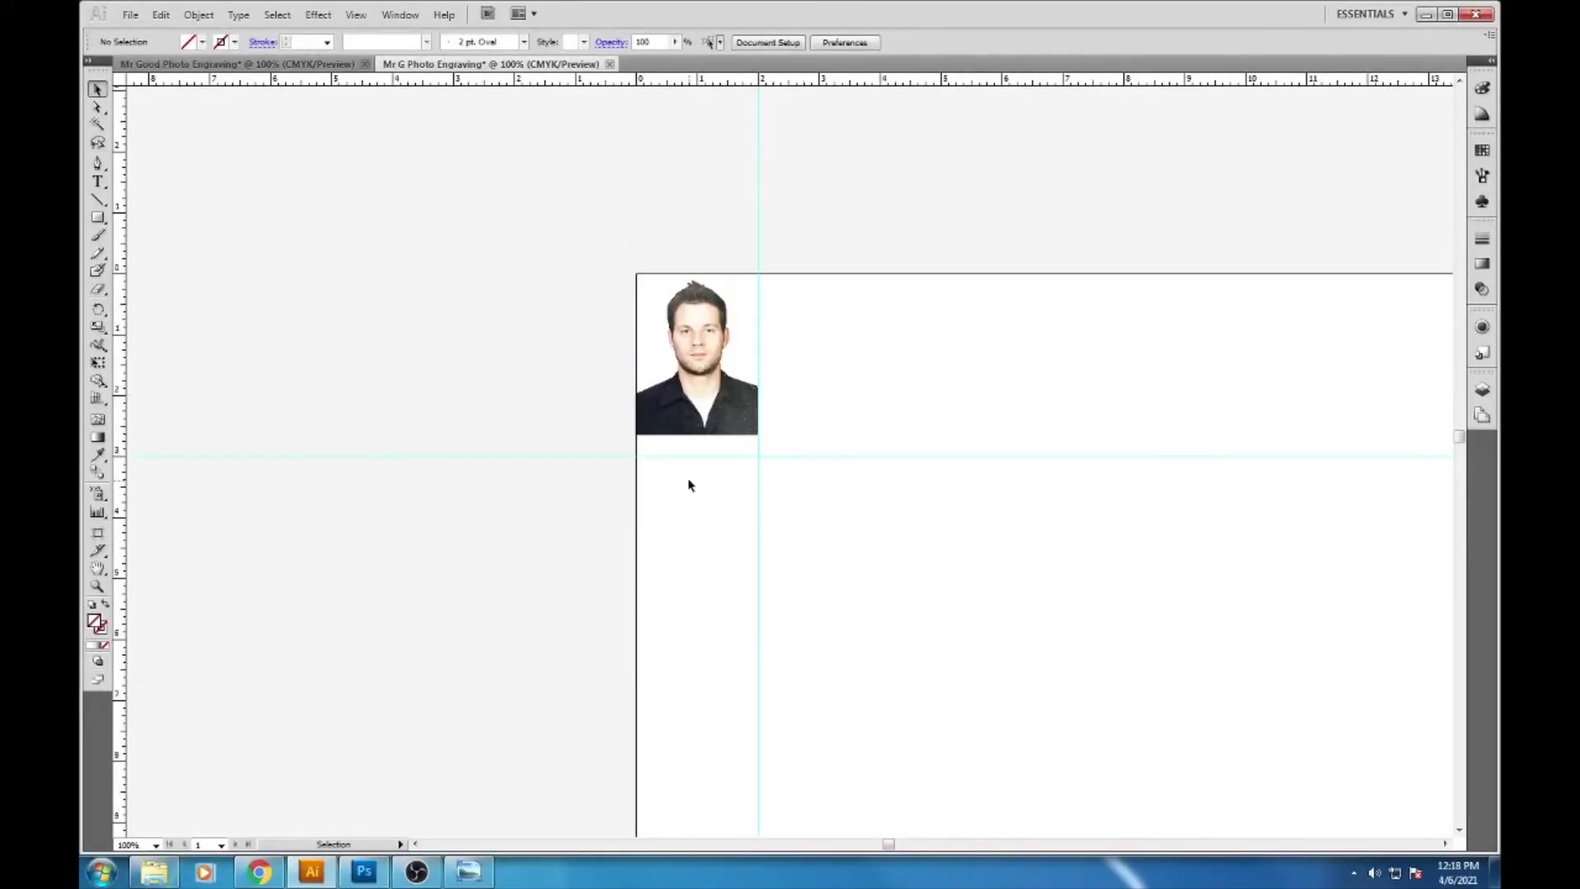
scroll(689, 486, "up", 4)
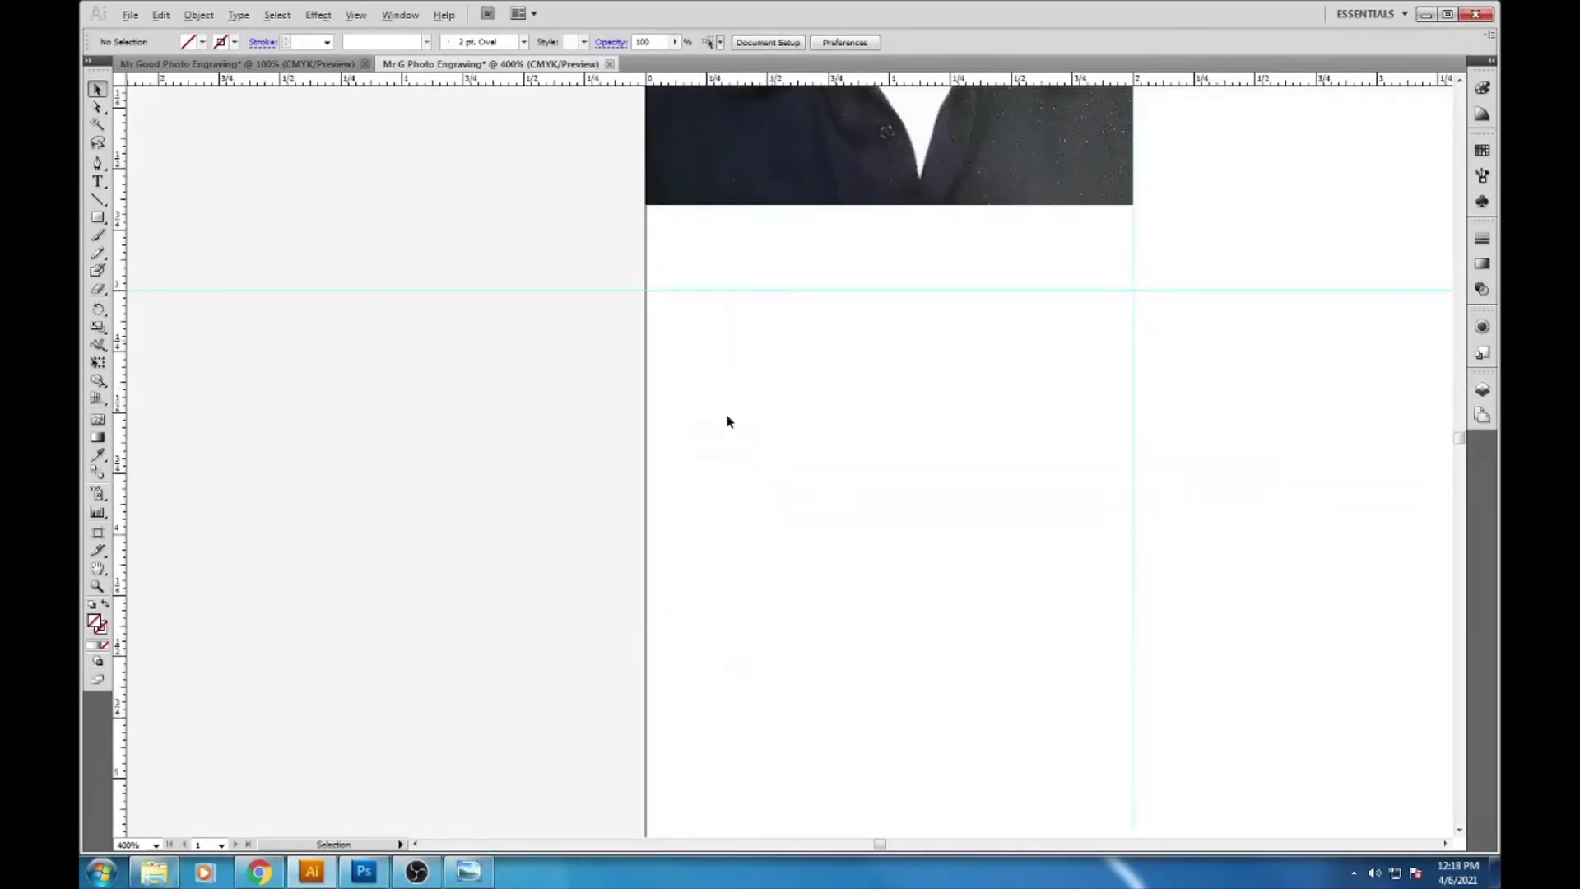
left_click_drag(727, 421, 694, 717)
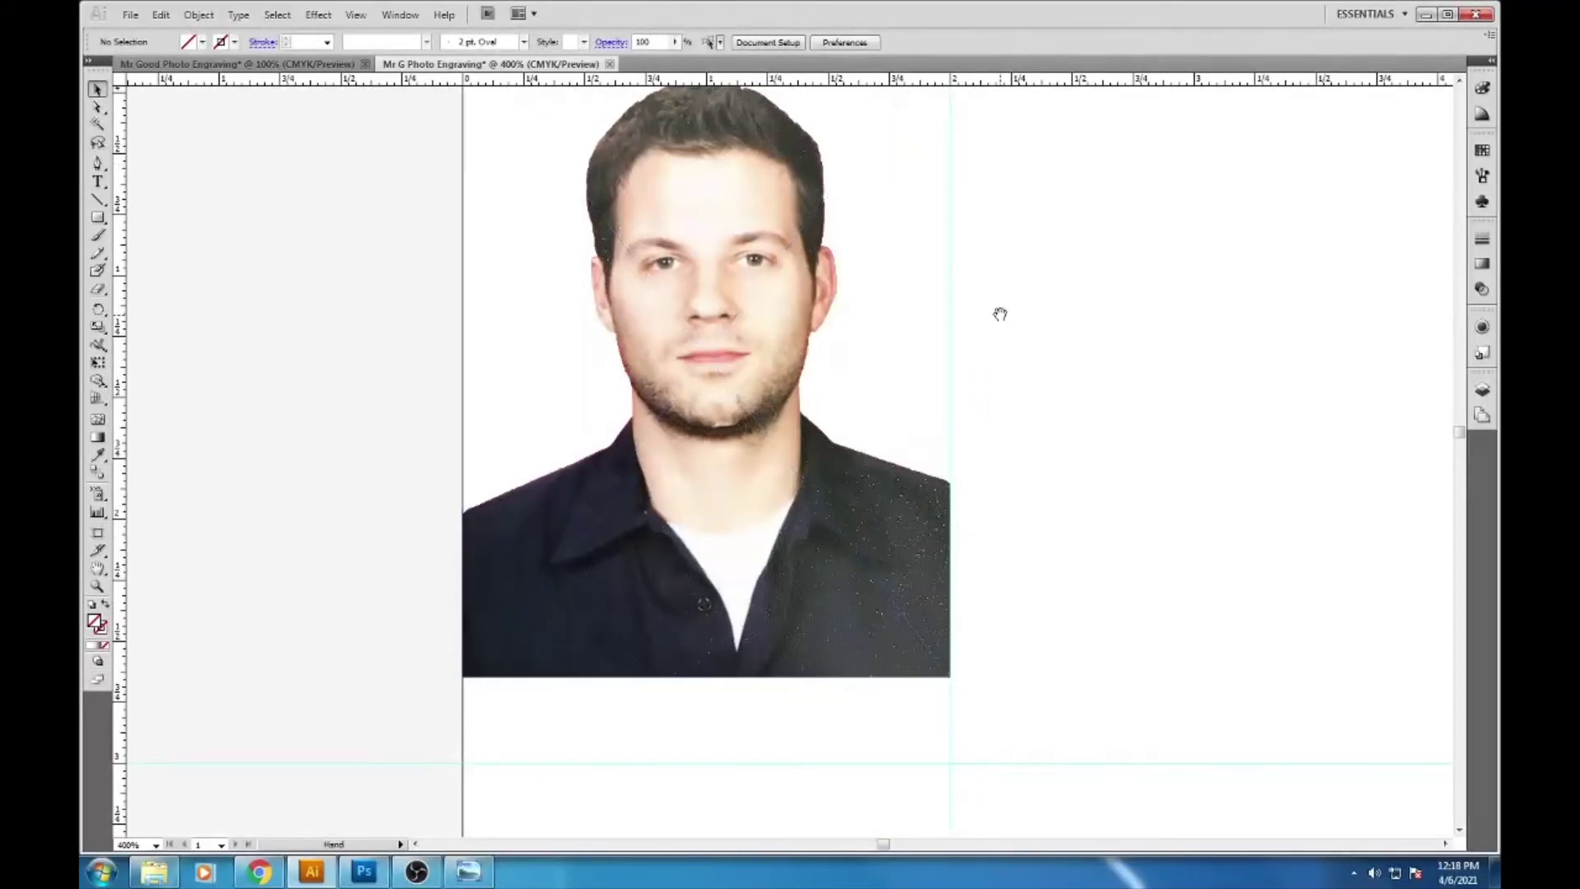
scroll(304, 161, "up", 2)
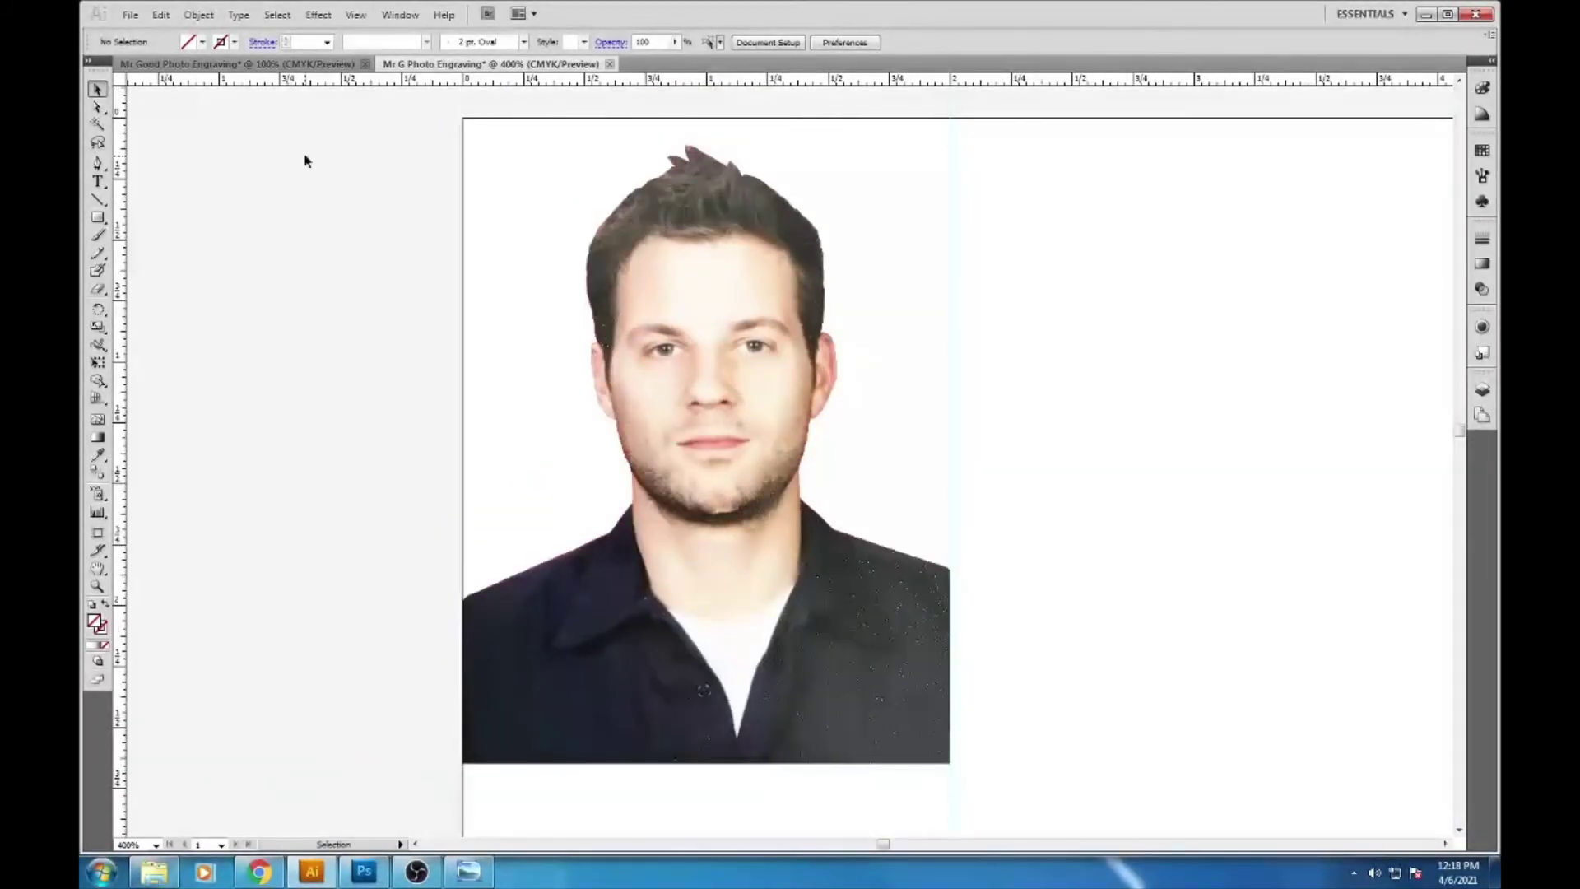
left_click(131, 15)
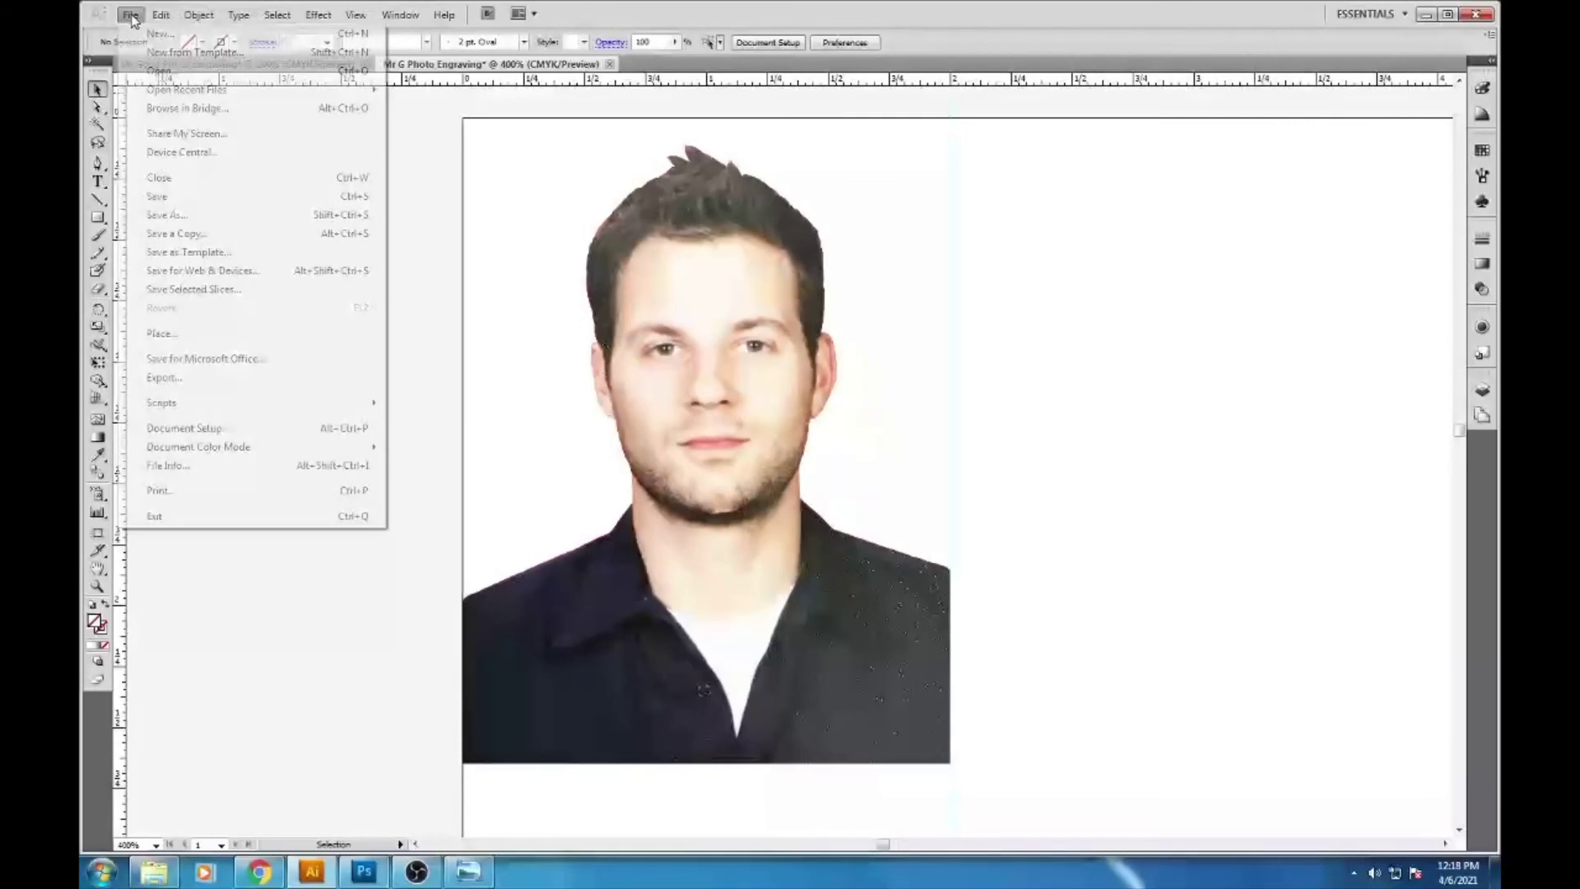
left_click(838, 212)
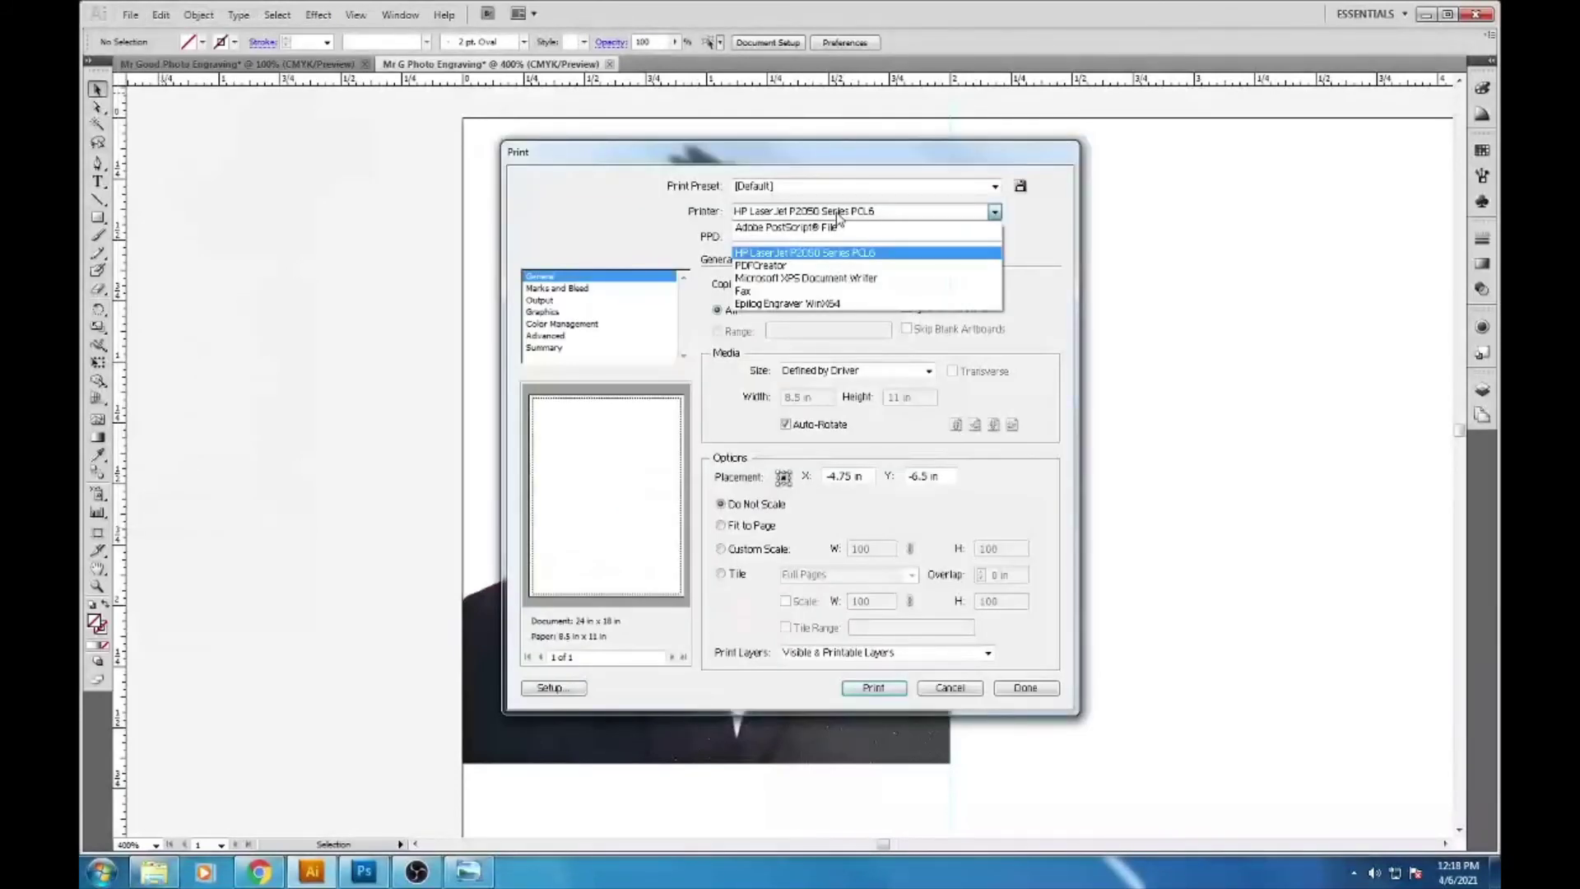
left_click(788, 303)
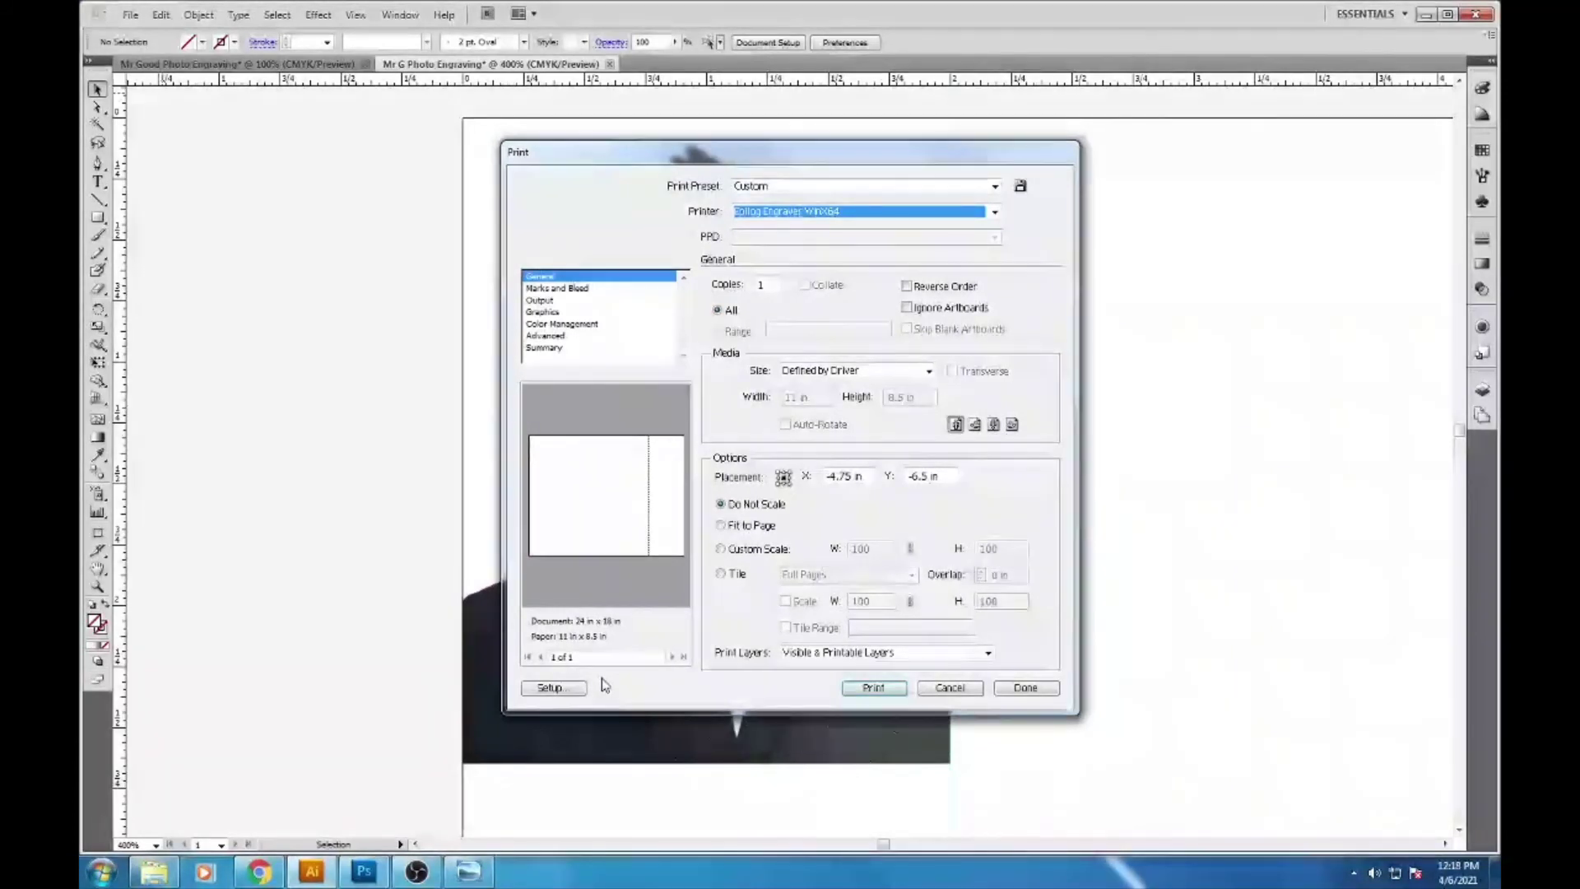
- In the engraver's printing preferences, set the job type to Raster and the piece size to 24 in horizontal by 18 in vertical
left_click(568, 687)
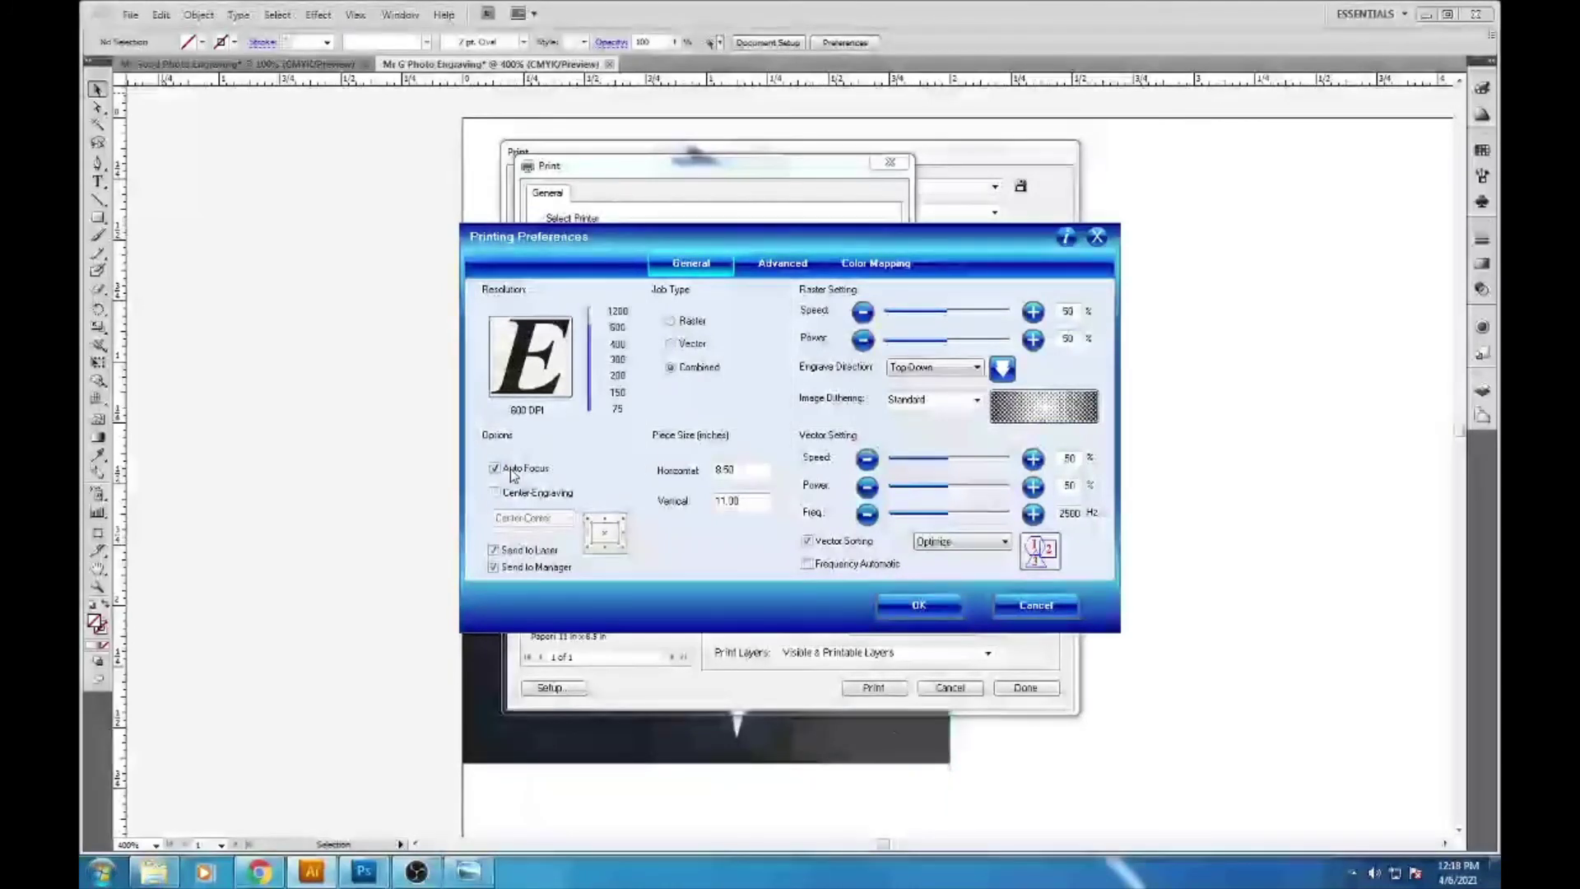
left_click(670, 320)
type("24")
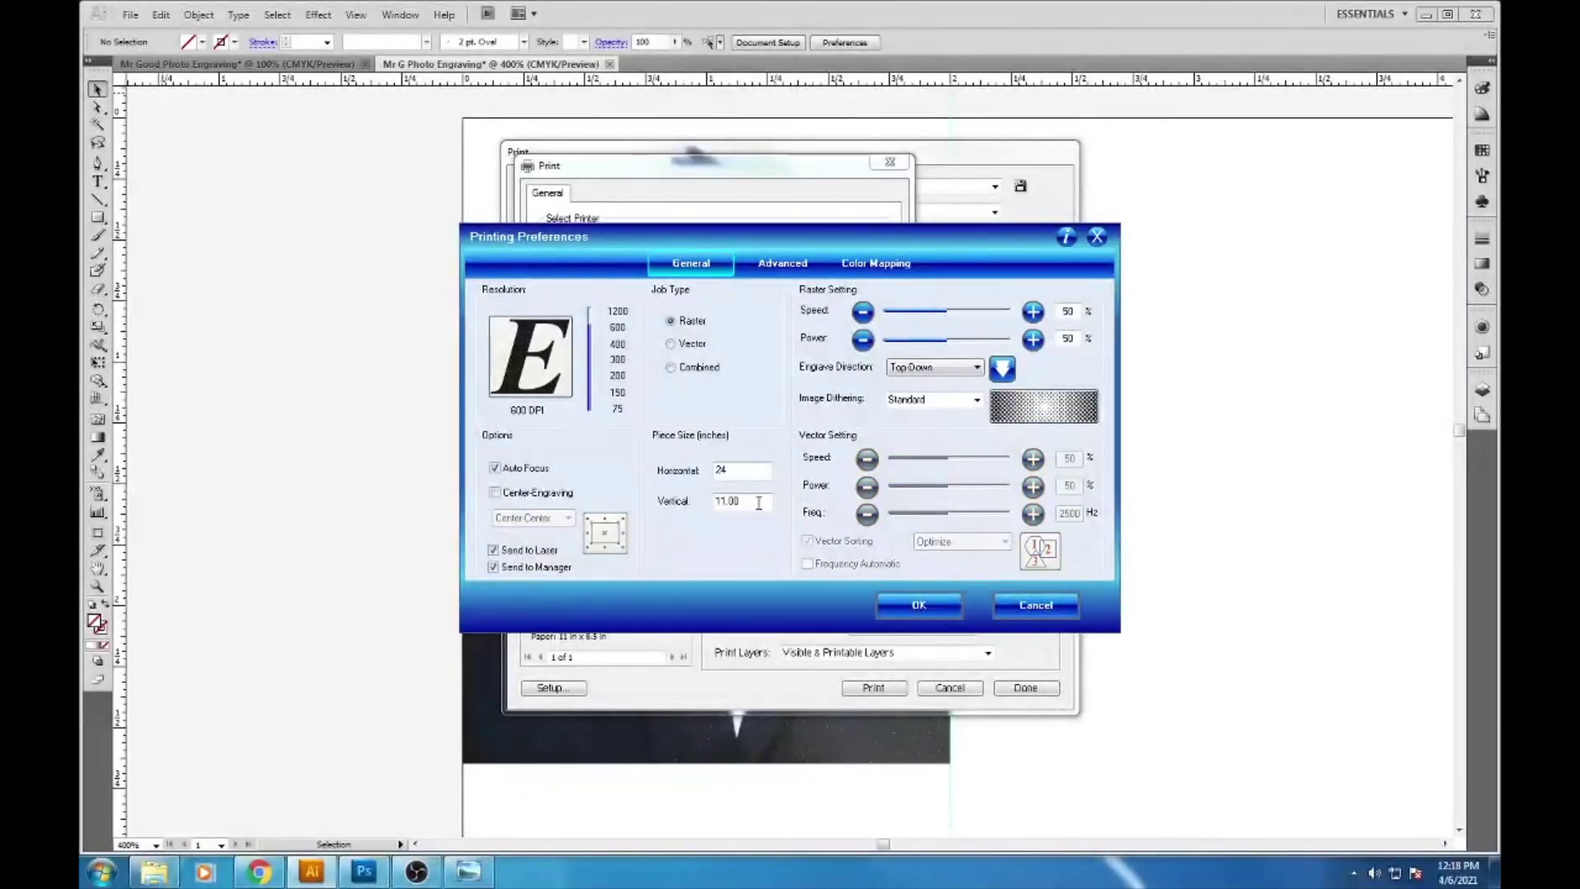
double_click(757, 502)
type("18")
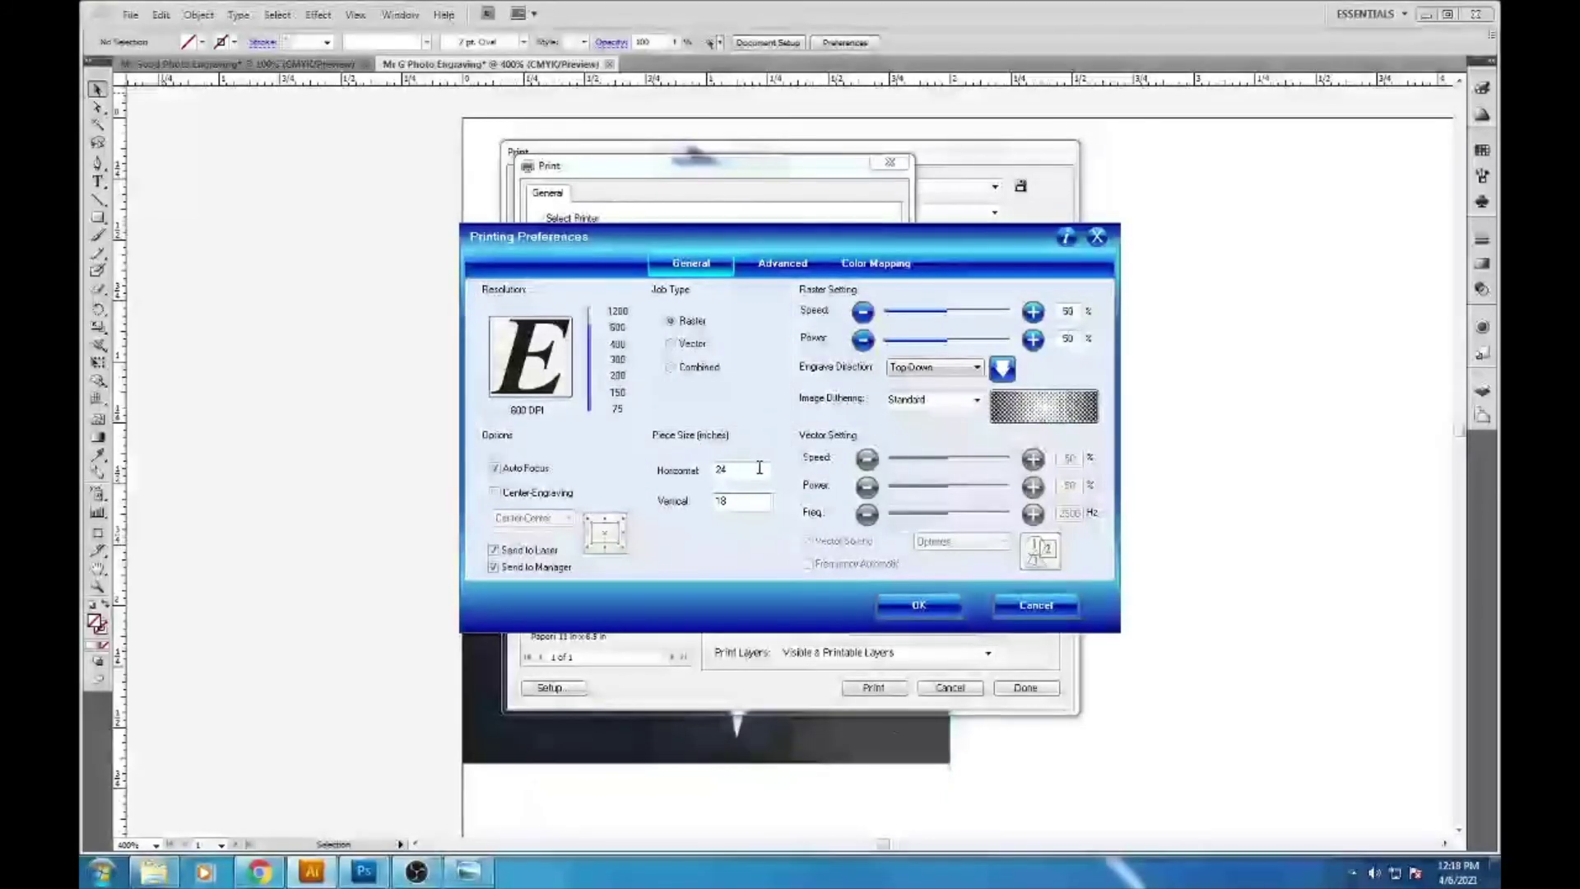
- Set the engrave direction to Bottom-Up and the raster power to 100%, and accept the printing preferences
left_click(1002, 368)
left_click_drag(946, 339, 1007, 339)
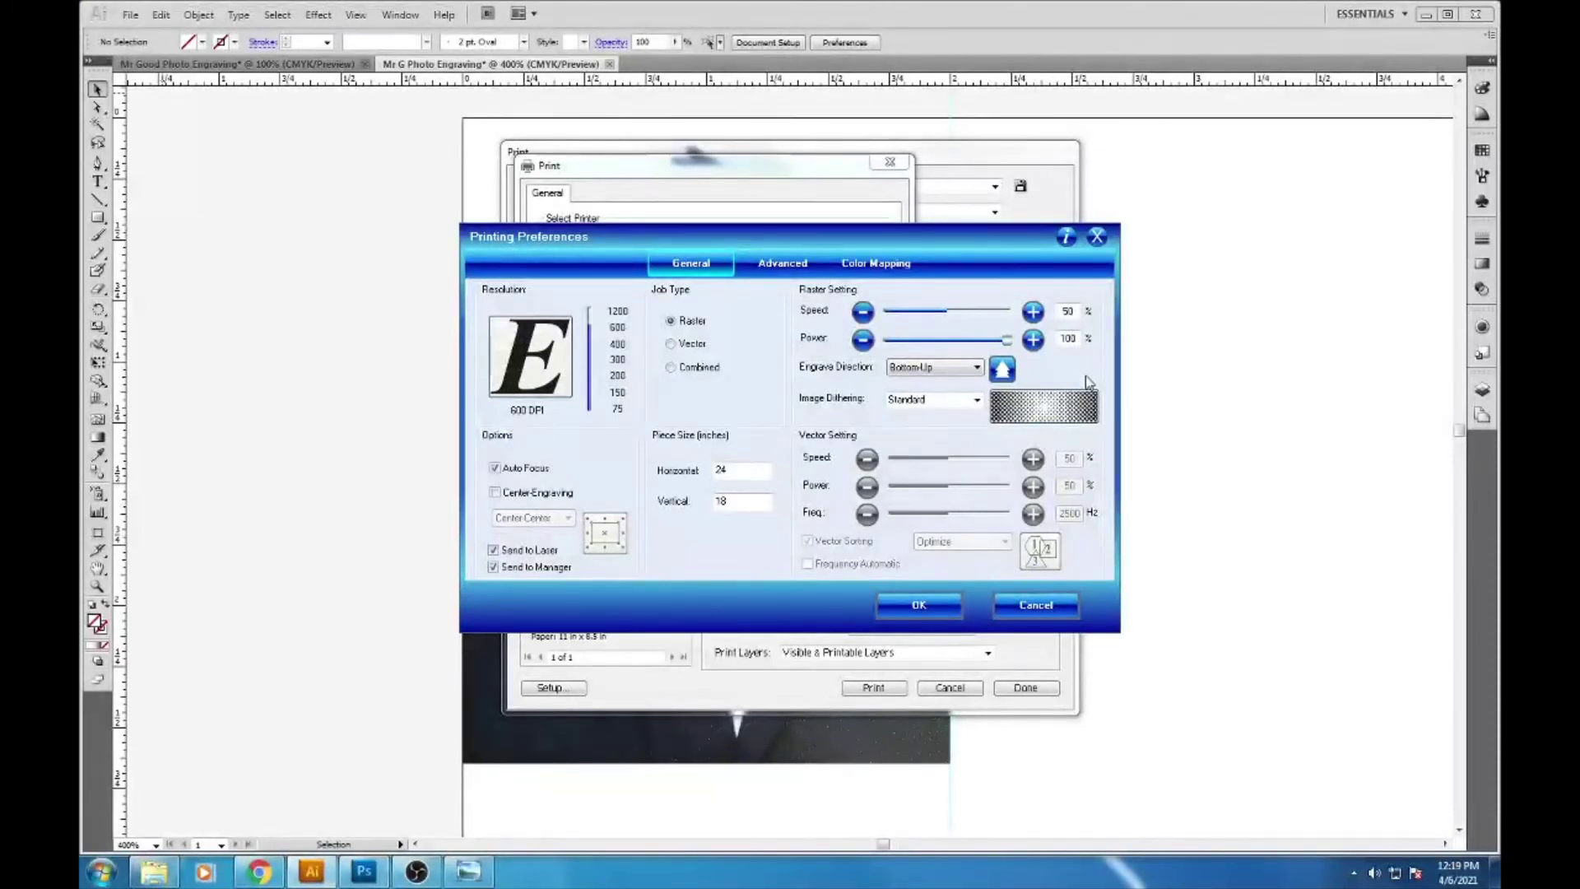
left_click(919, 604)
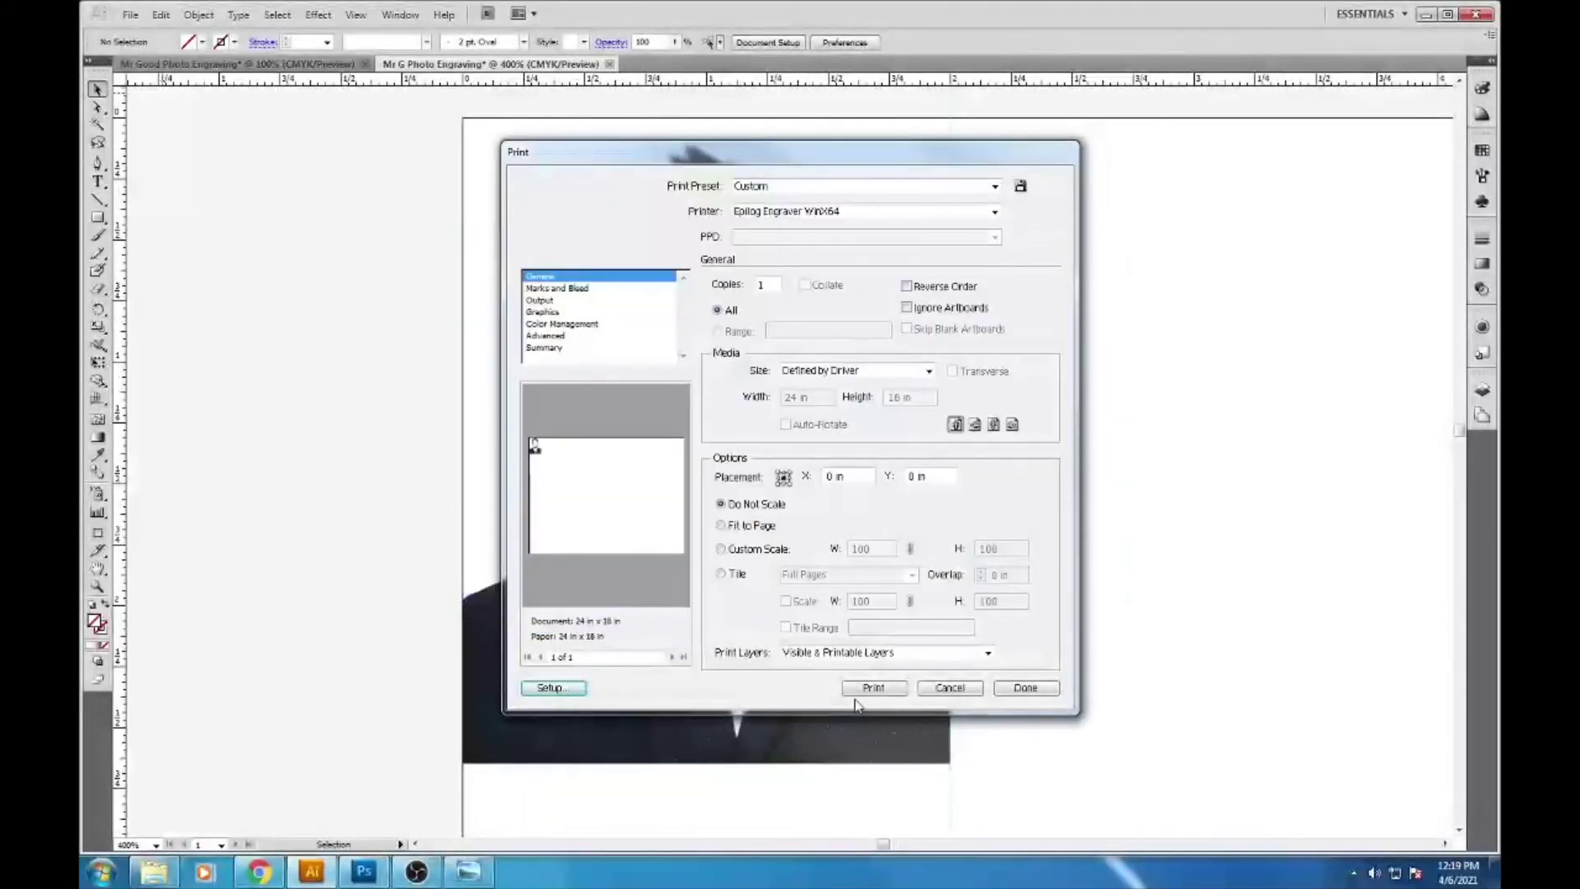